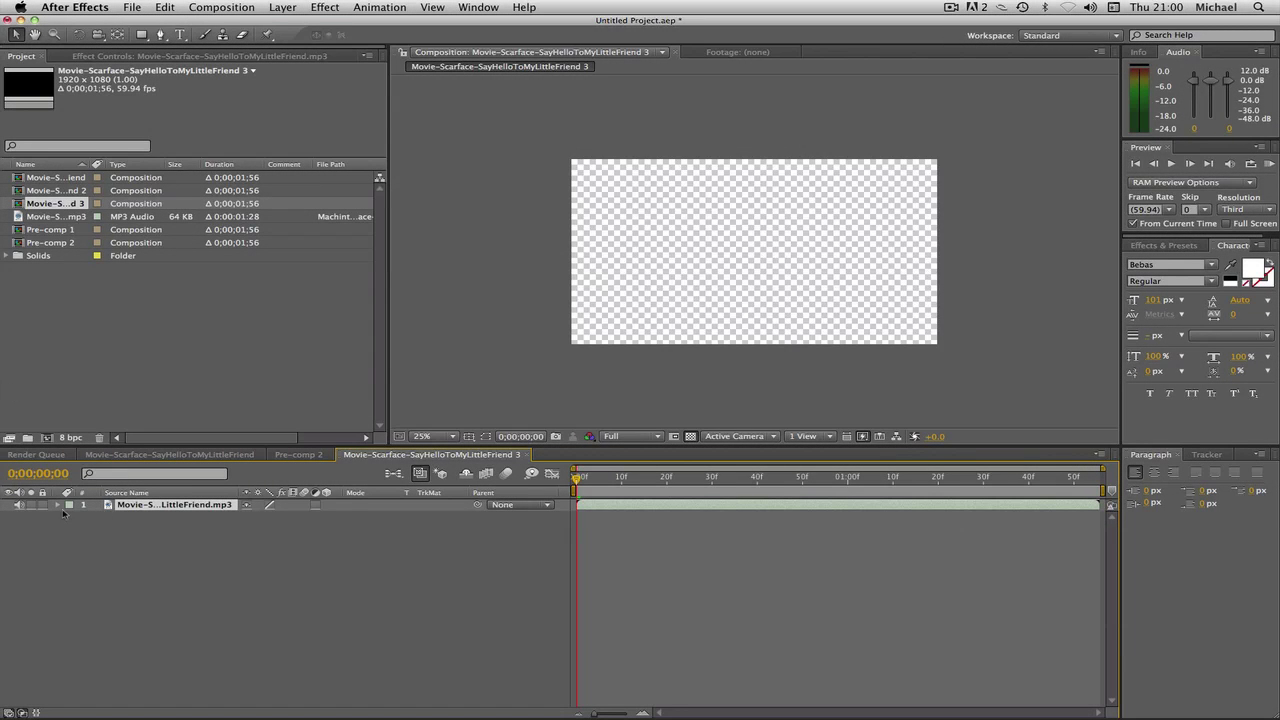
# Step: Open the finished Movie-Scarface-SayHelloToMyLittleFriend composition, fit it to the viewer and play a RAM preview
pyautogui.click(58, 505)
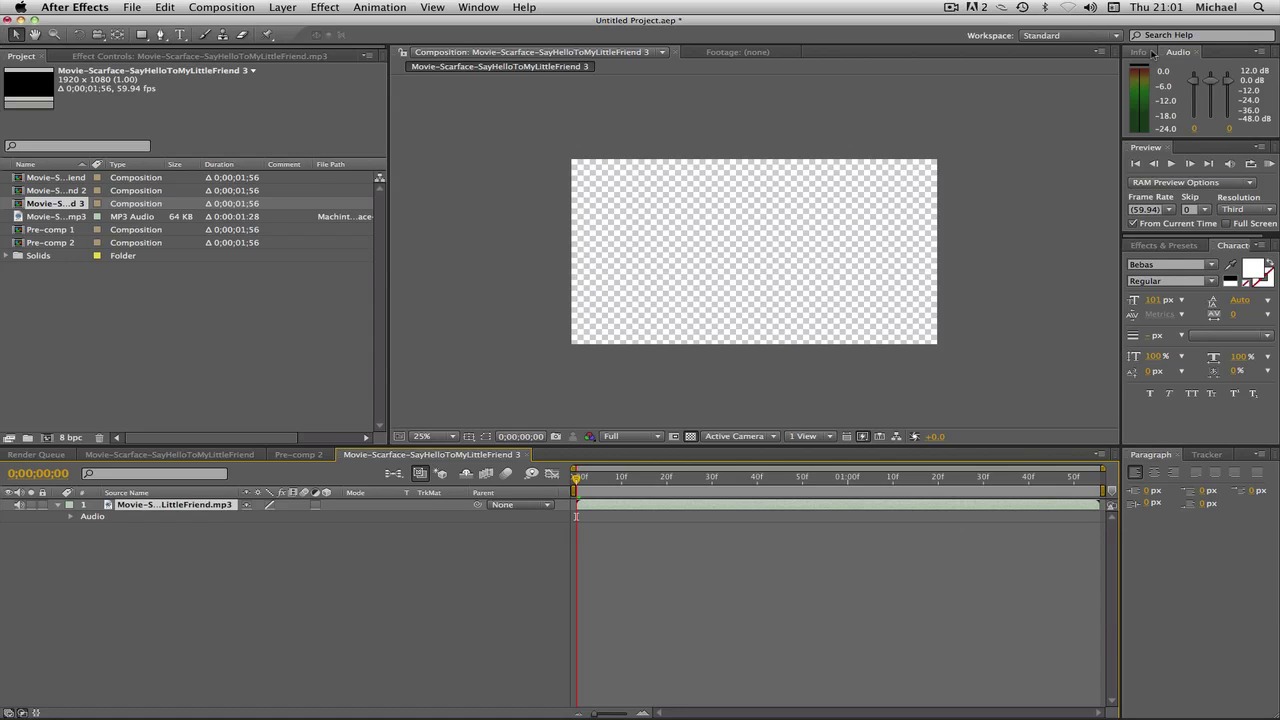
pyautogui.click(222, 455)
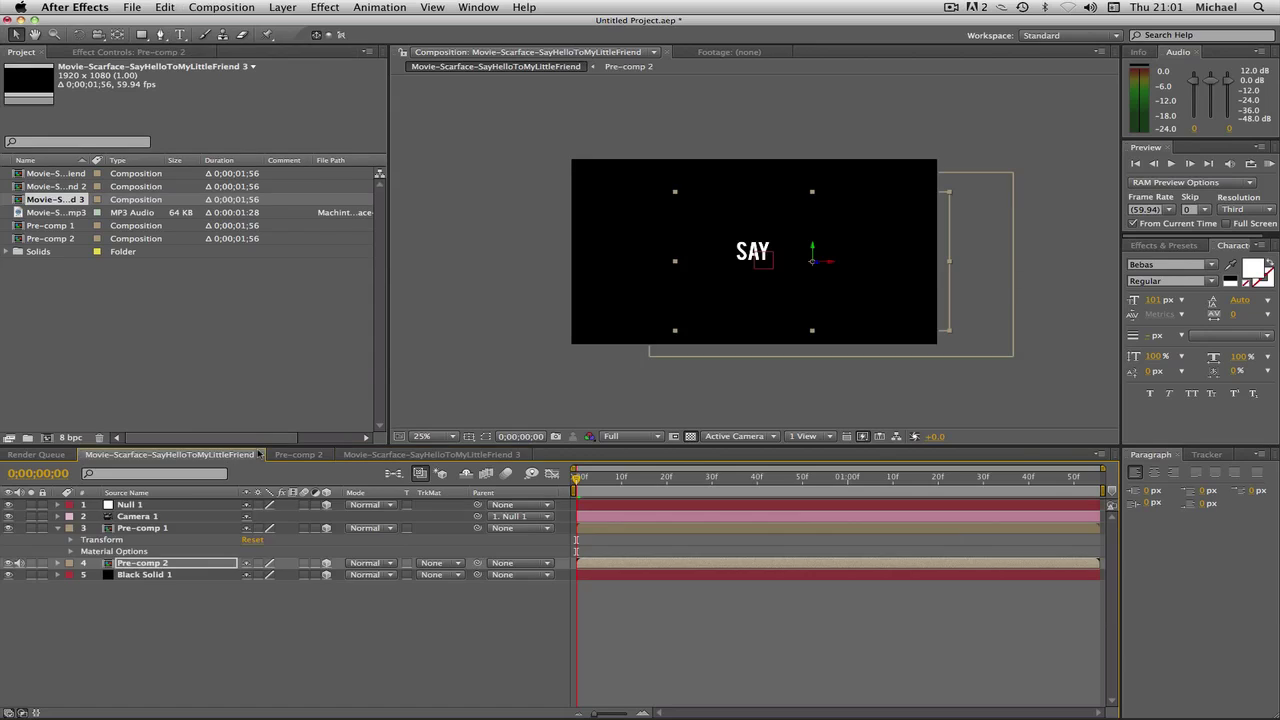
pyautogui.click(424, 437)
pyautogui.click(450, 463)
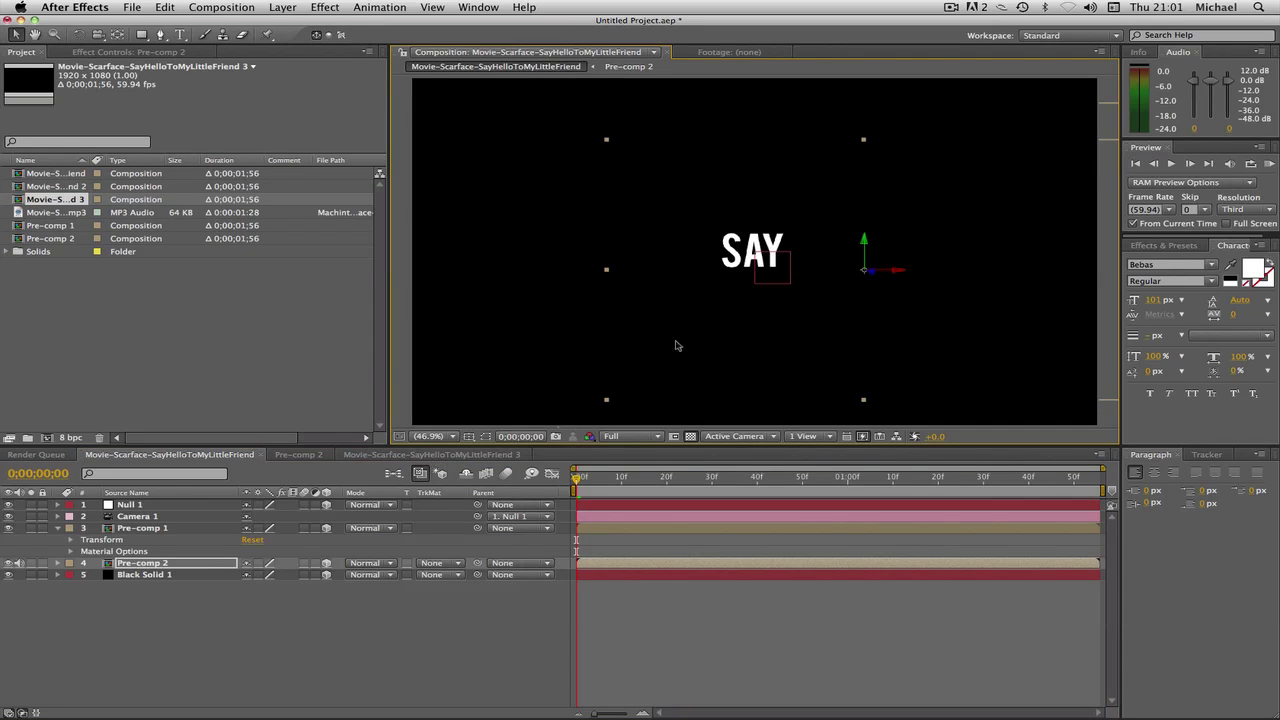
pyautogui.click(1268, 164)
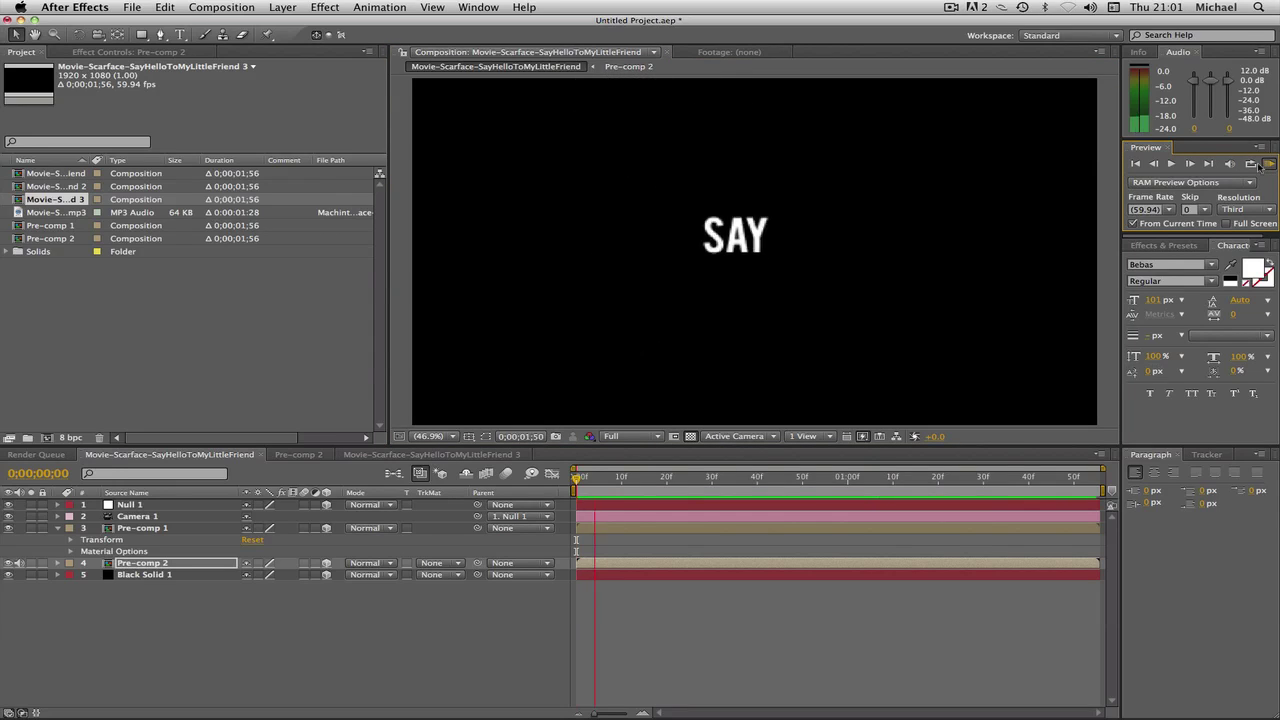
pyautogui.click(1264, 166)
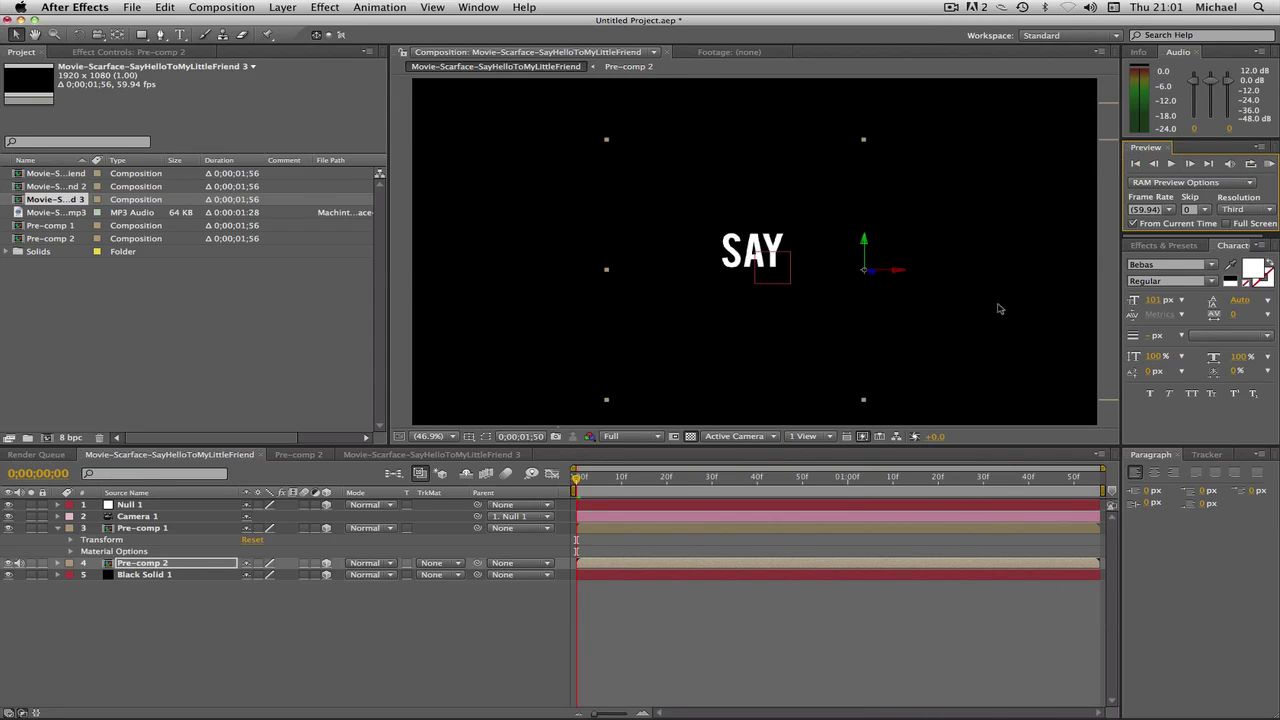
# Step: Scrub through the finished composition up to 0;00;01;25 to examine how the words are animated
pyautogui.click(585, 477)
pyautogui.moveTo(586, 494); pyautogui.dragTo(937, 478)
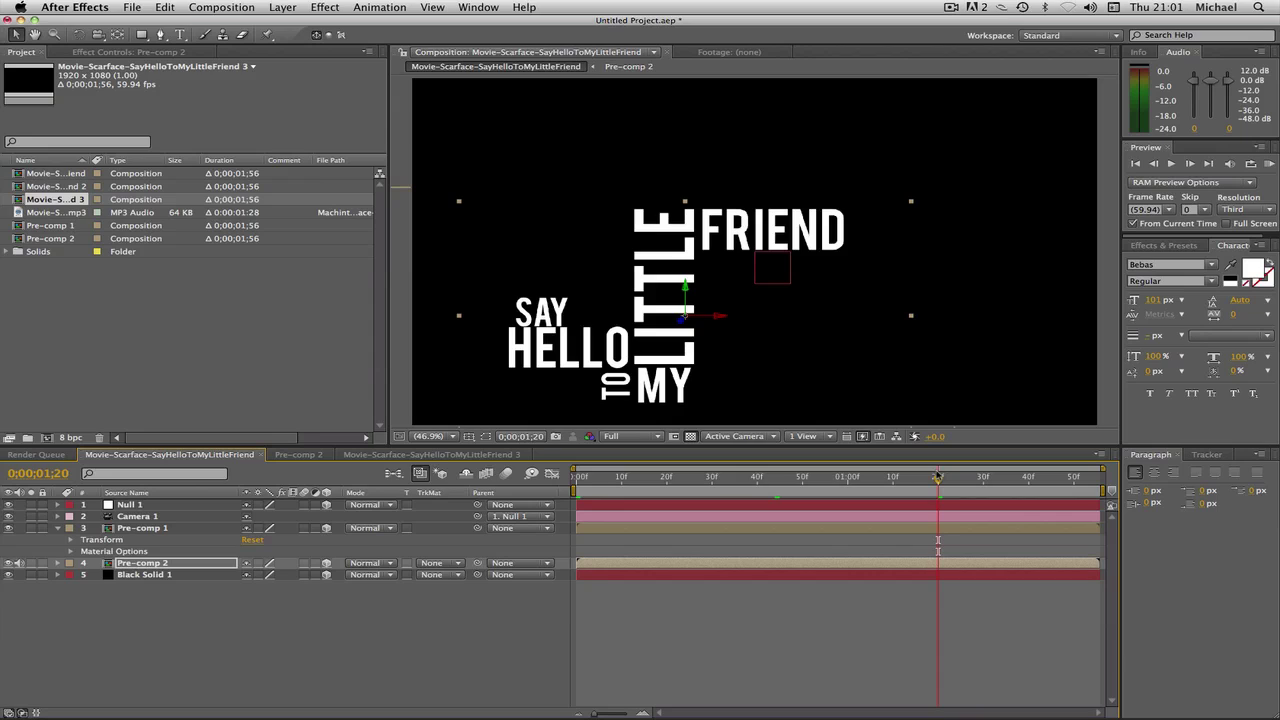
pyautogui.moveTo(937, 478); pyautogui.dragTo(961, 486)
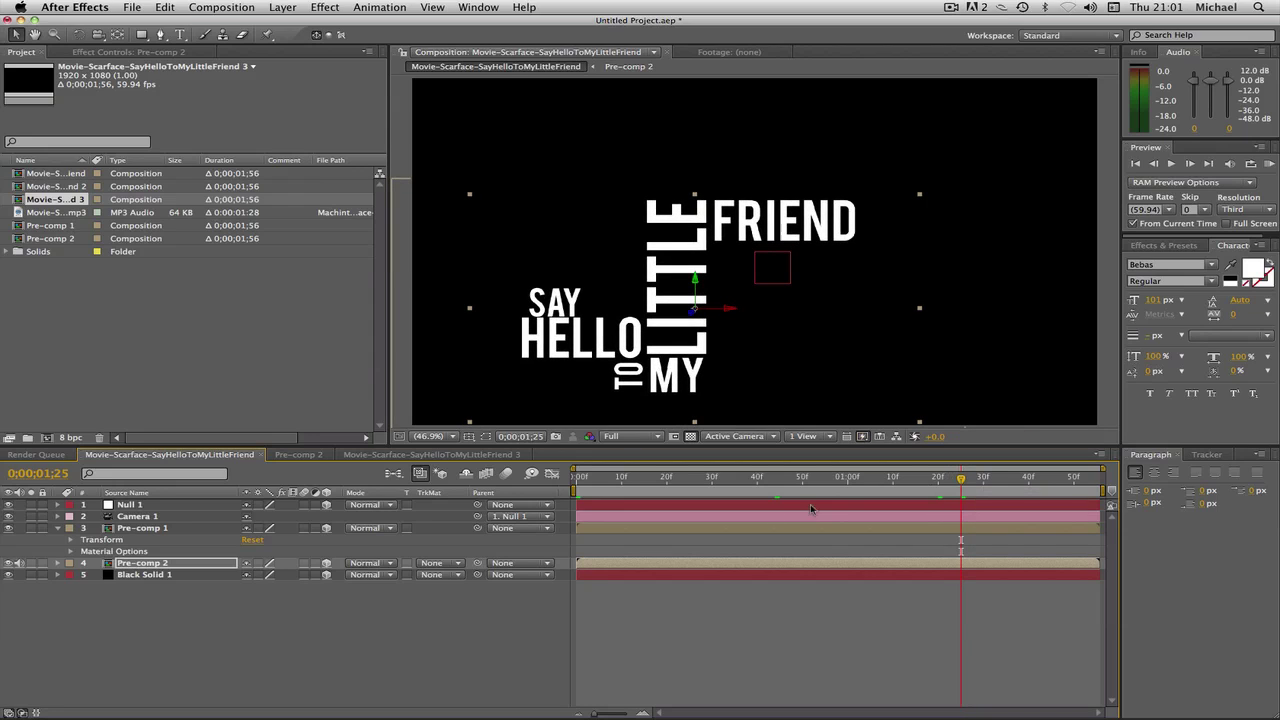
# Step: Return to the Movie-Scarface-SayHelloToMyLittleFriend 3 composition and reveal the audio layer's waveform
pyautogui.click(390, 456)
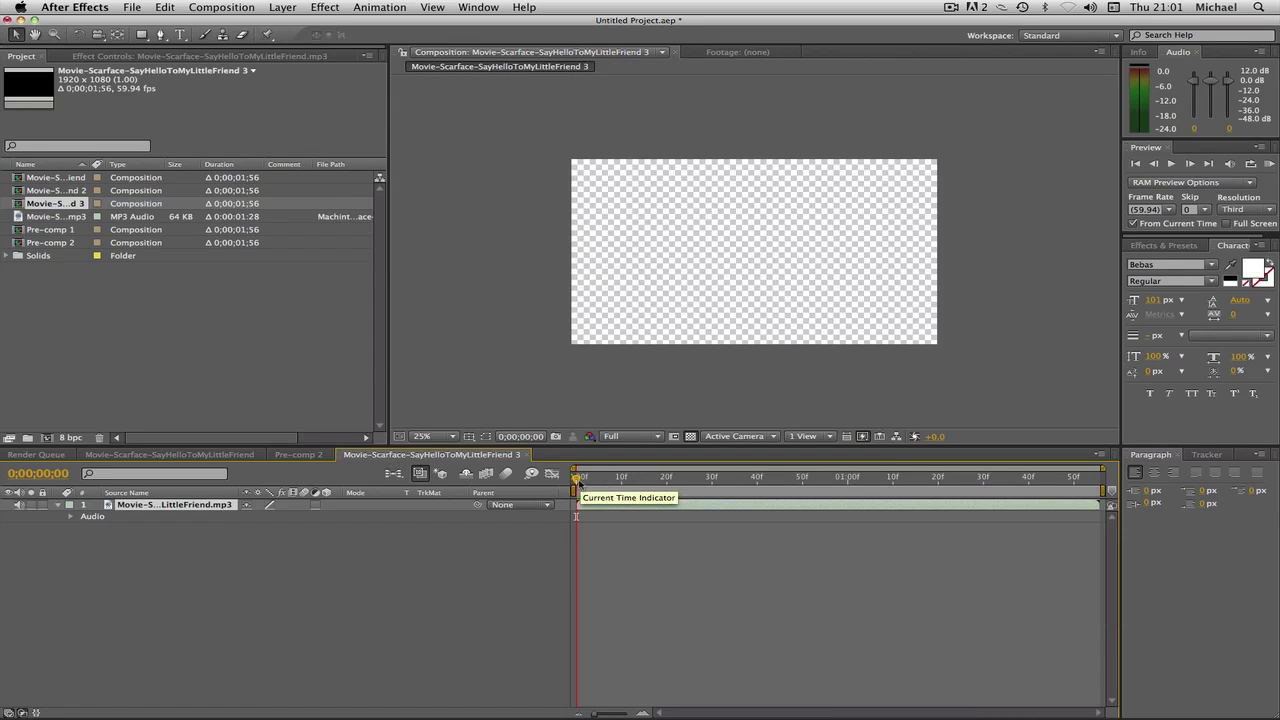
pyautogui.moveTo(577, 480)
pyautogui.mouseDown()
pyautogui.moveTo(1014, 482)
pyautogui.moveTo(578, 486)
pyautogui.mouseUp()
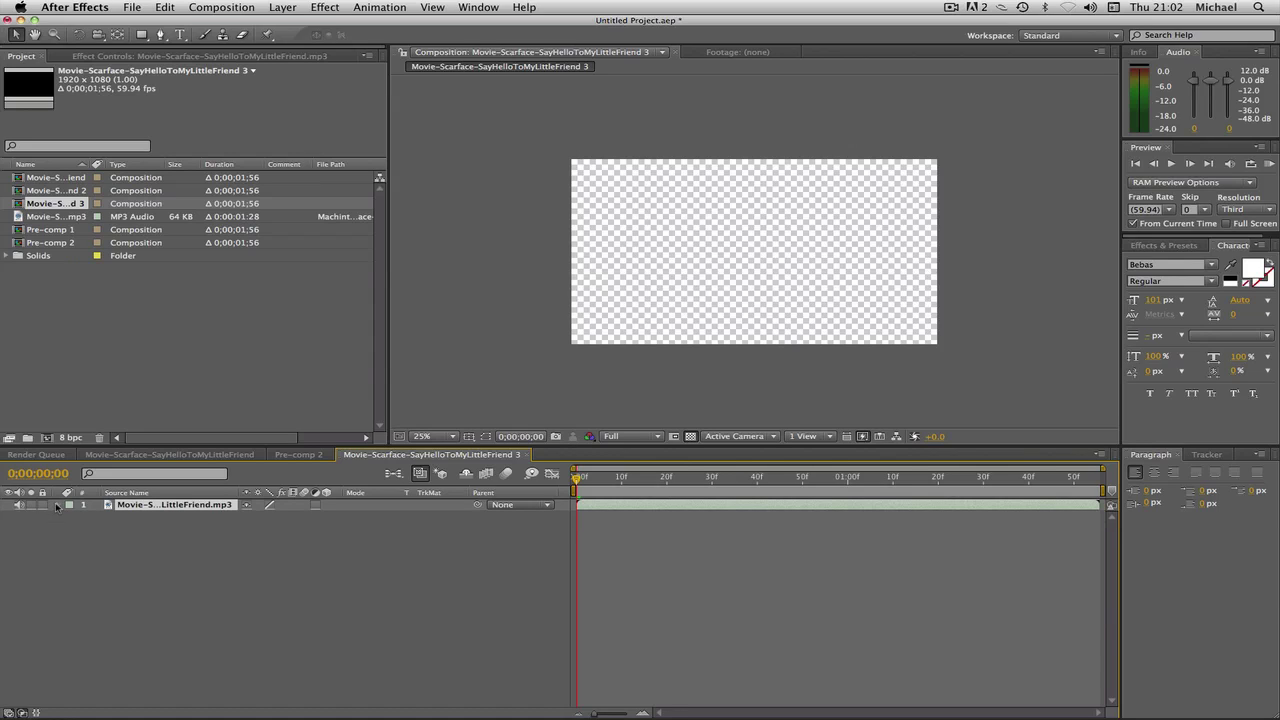
pyautogui.click(71, 517)
pyautogui.click(83, 540)
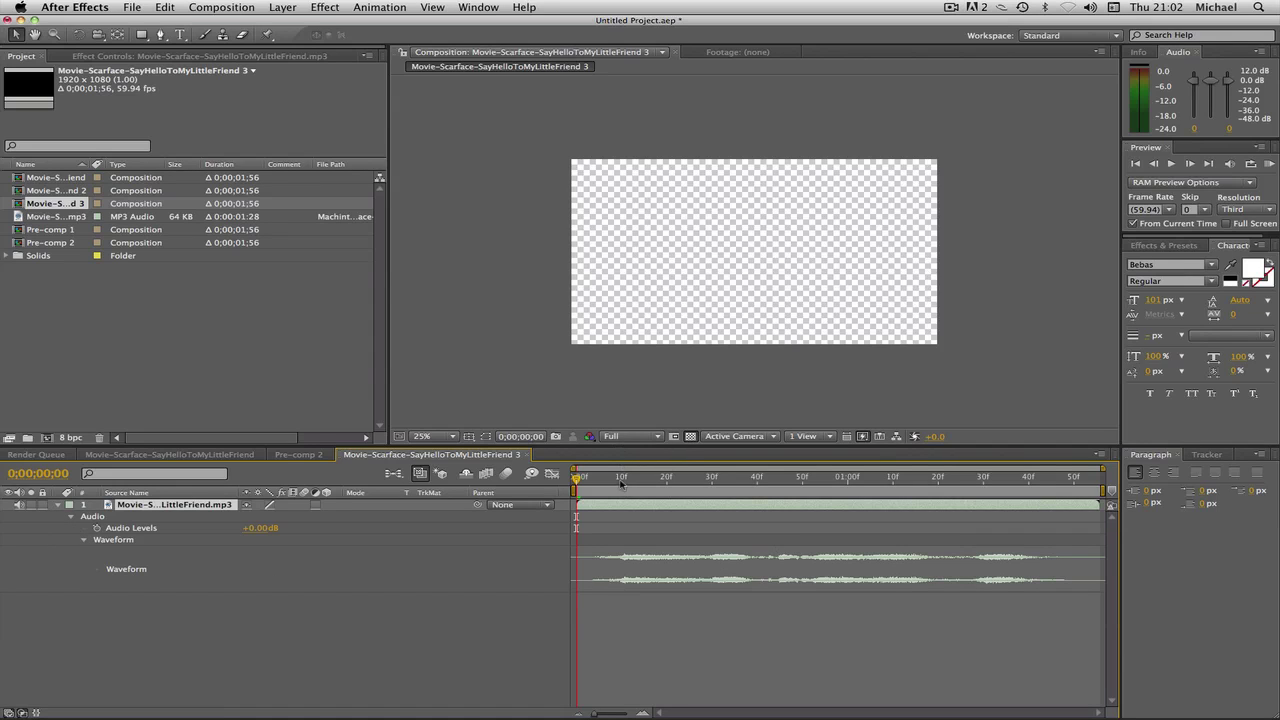
# Step: Find the start of the first spoken word with an audio preview and split the MP3 layer at 0;00;00;03
pyautogui.moveTo(620, 480)
pyautogui.mouseDown()
pyautogui.moveTo(609, 480)
pyautogui.moveTo(726, 480)
pyautogui.moveTo(595, 483)
pyautogui.mouseUp()
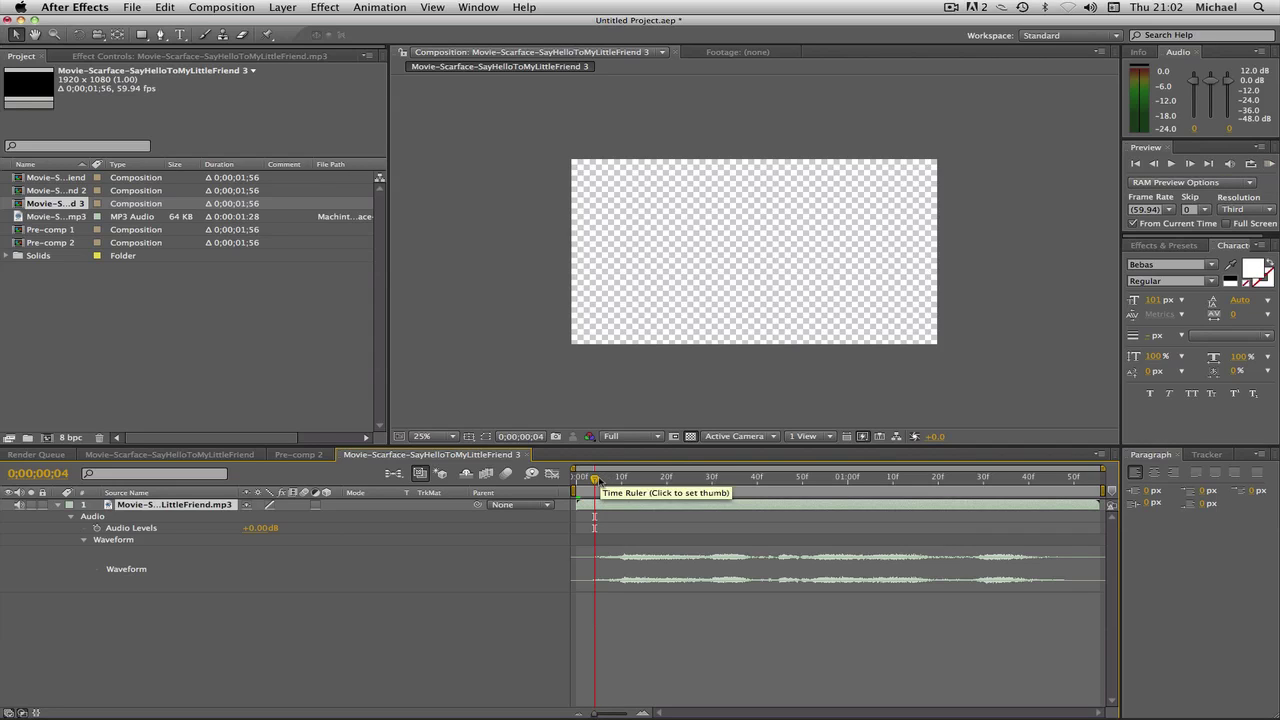
pyautogui.moveTo(595, 479)
pyautogui.mouseDown()
pyautogui.moveTo(842, 480)
pyautogui.moveTo(706, 457)
pyautogui.moveTo(957, 478)
pyautogui.moveTo(590, 480)
pyautogui.mouseUp()
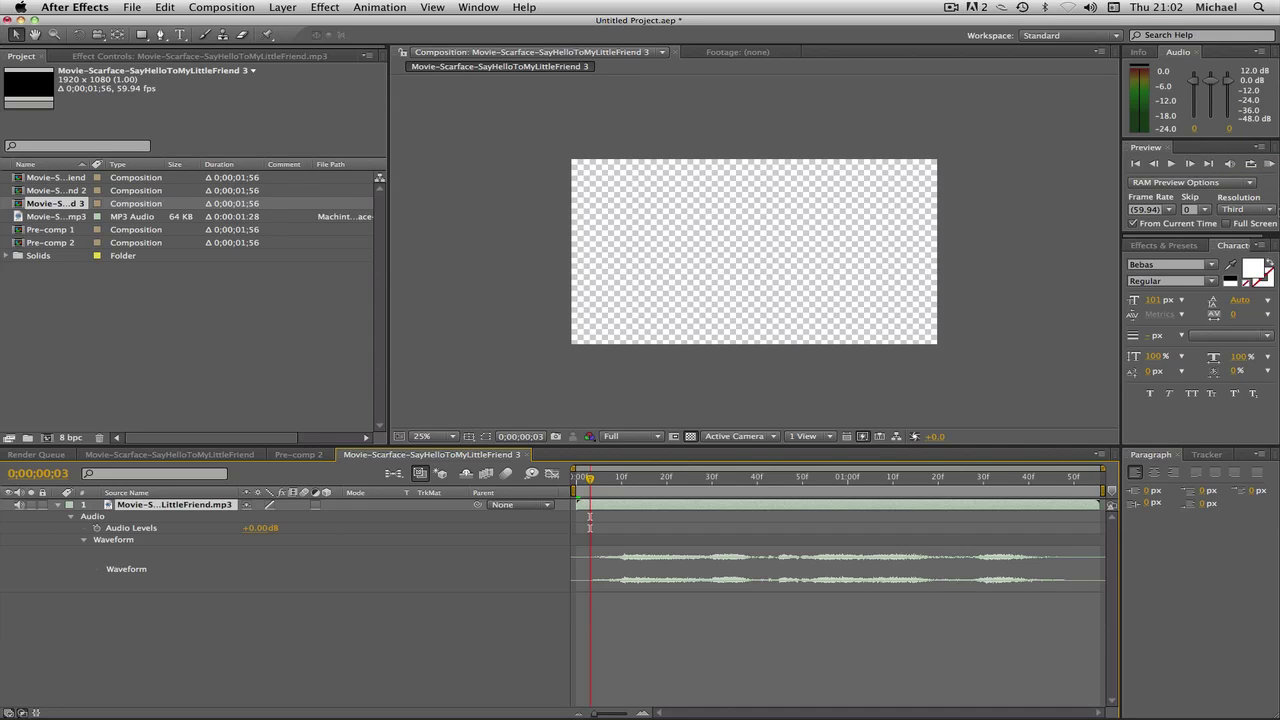
pyautogui.click(1270, 164)
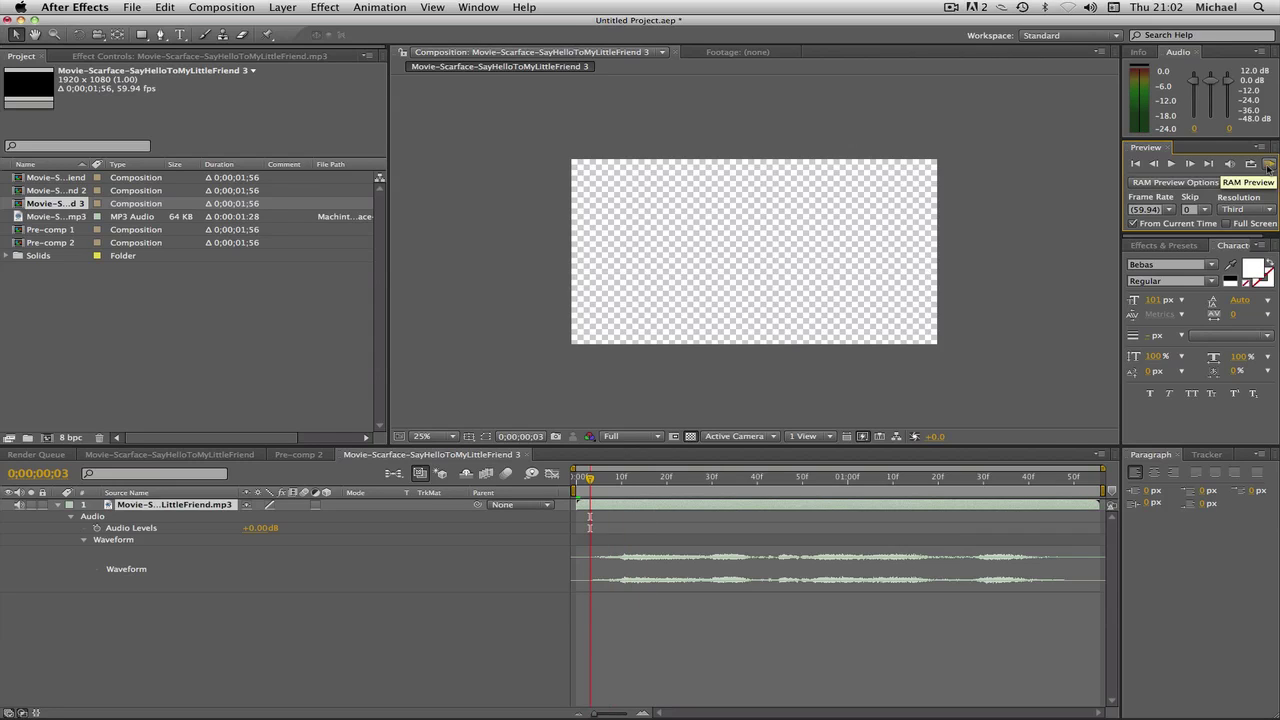
pyautogui.click(667, 489)
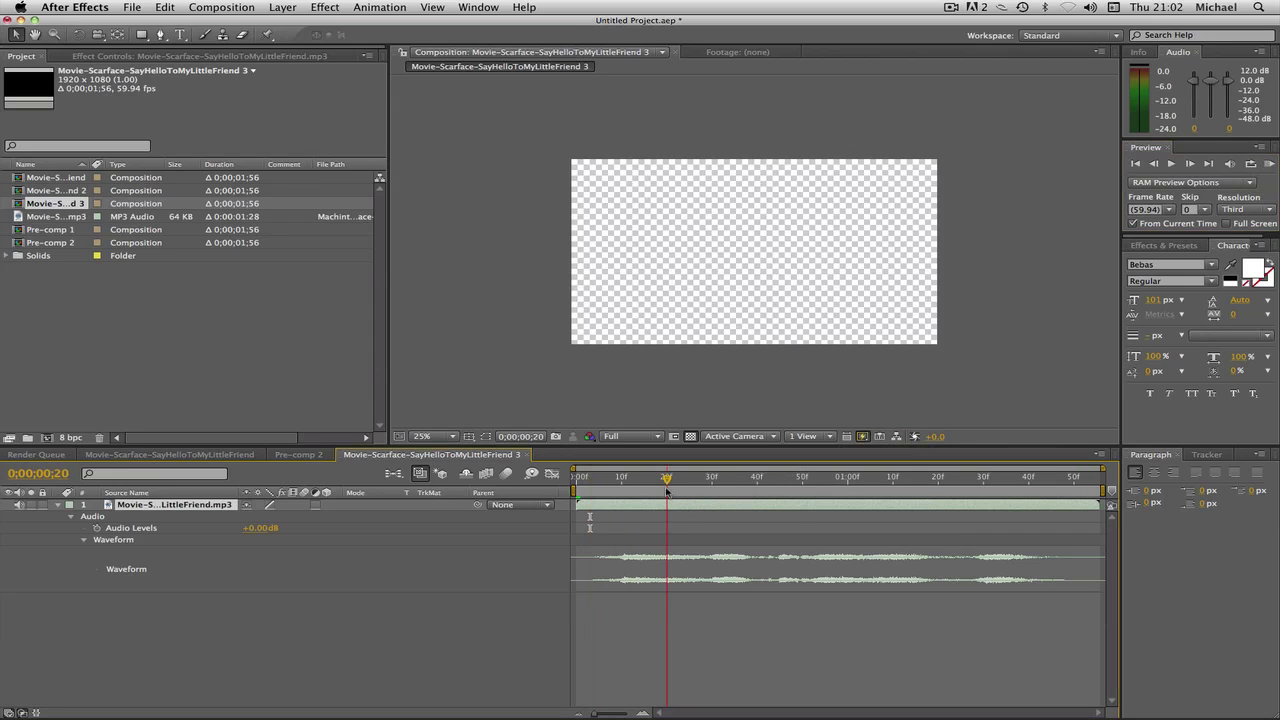
pyautogui.moveTo(667, 489); pyautogui.dragTo(591, 497)
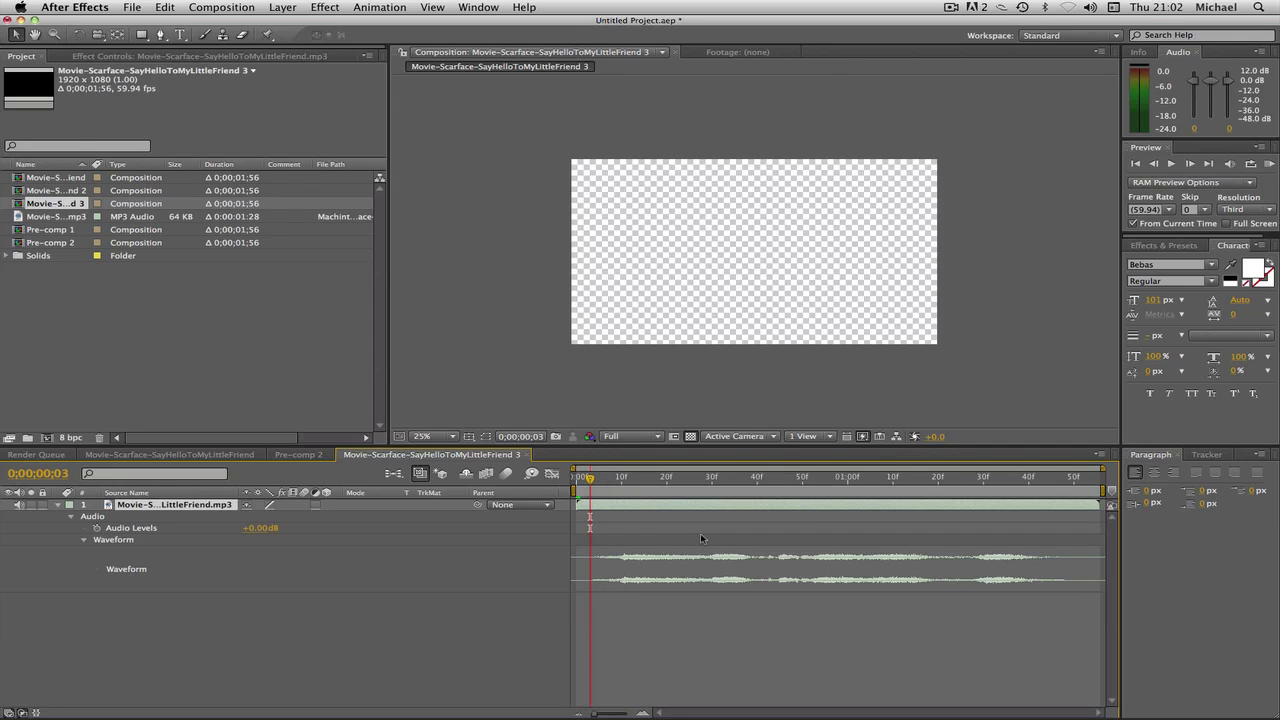
pyautogui.press('super+d')
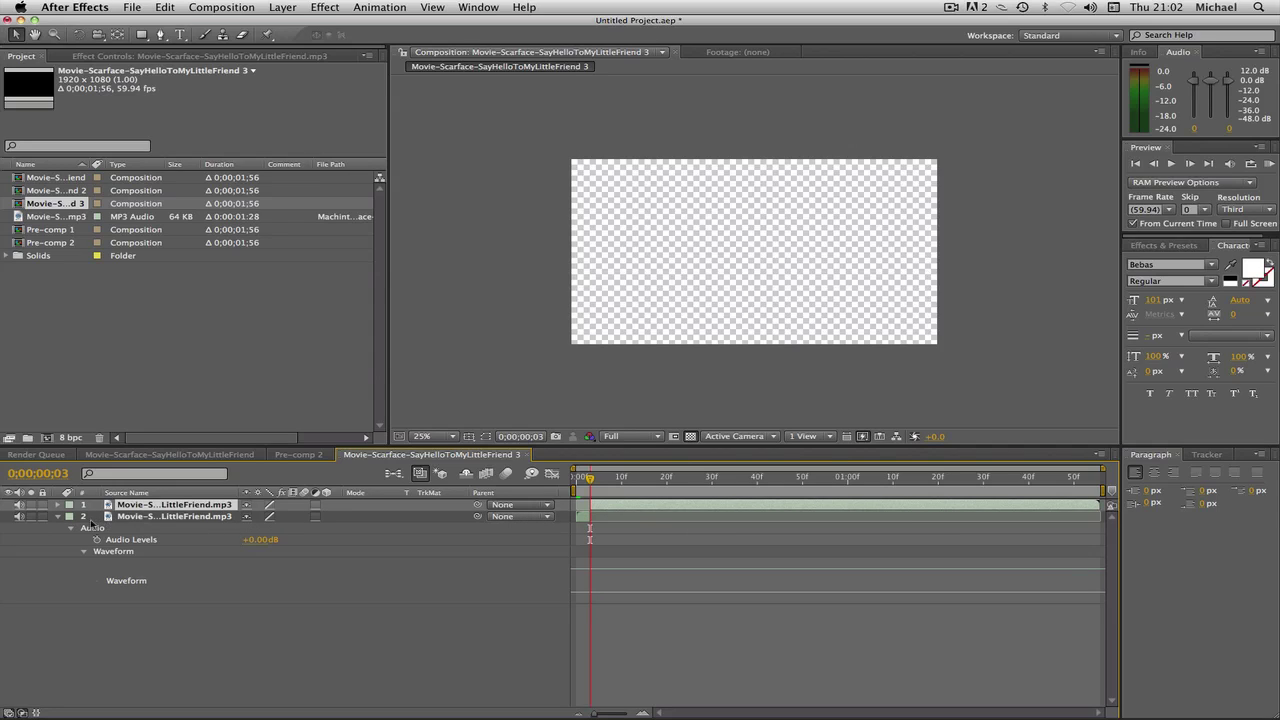
# Step: Collapse the short opening audio segment and reveal the waveform of the new segment starting at 0;00;00;03
pyautogui.click(58, 517)
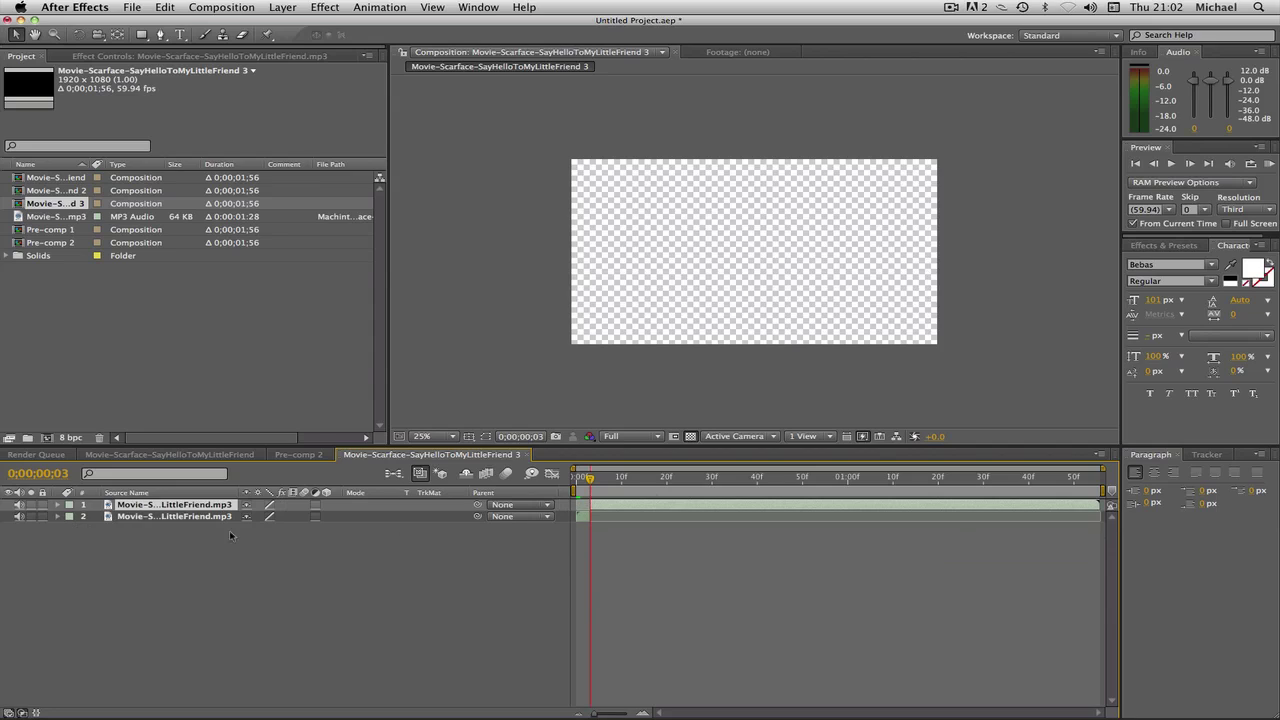
pyautogui.click(58, 505)
pyautogui.click(71, 516)
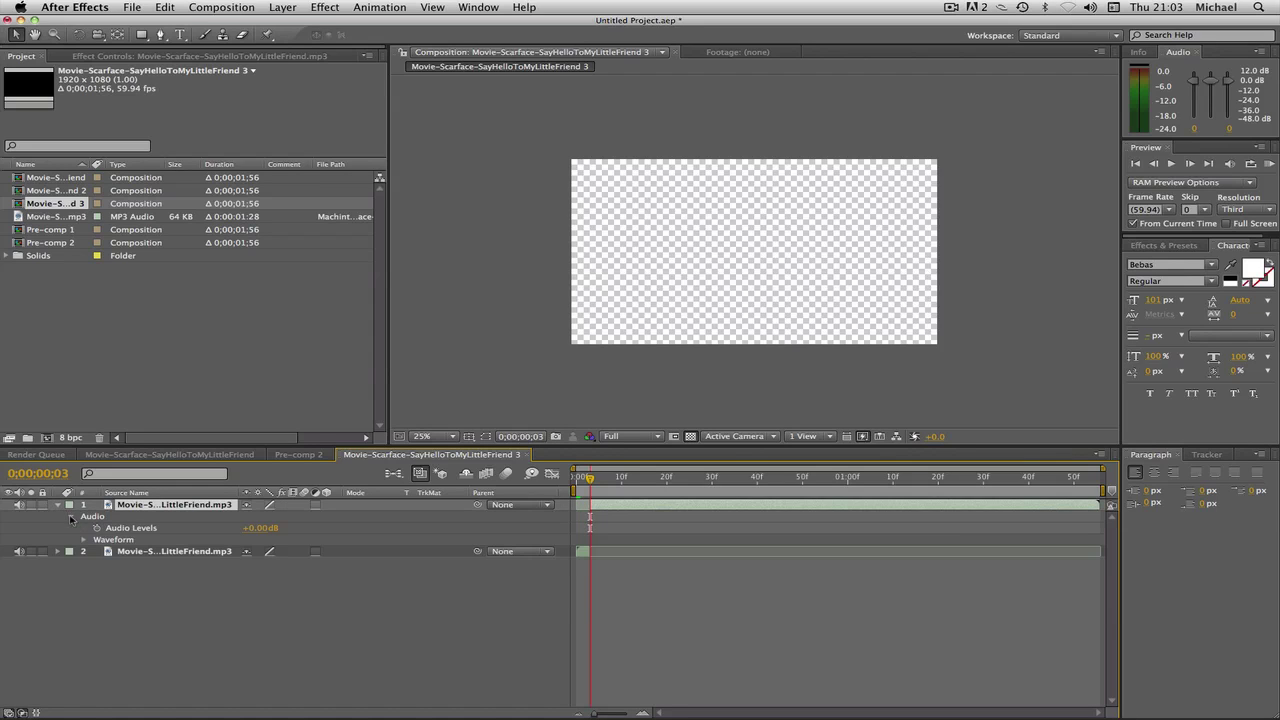
pyautogui.click(84, 540)
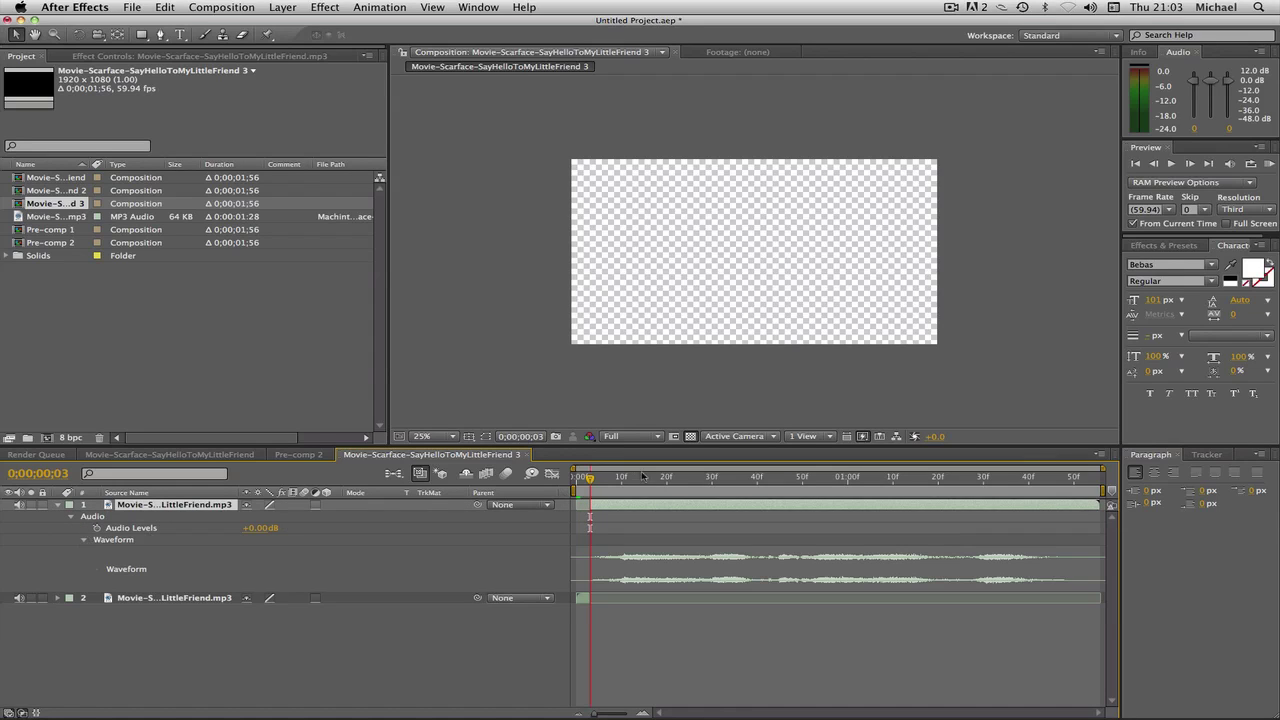
# Step: Preview the audio to locate the next word break and split the uppermost MP3 layer at 0;00;00;20
pyautogui.moveTo(629, 485)
pyautogui.mouseDown()
pyautogui.moveTo(653, 480)
pyautogui.moveTo(639, 480)
pyautogui.mouseUp()
pyautogui.click(1276, 162)
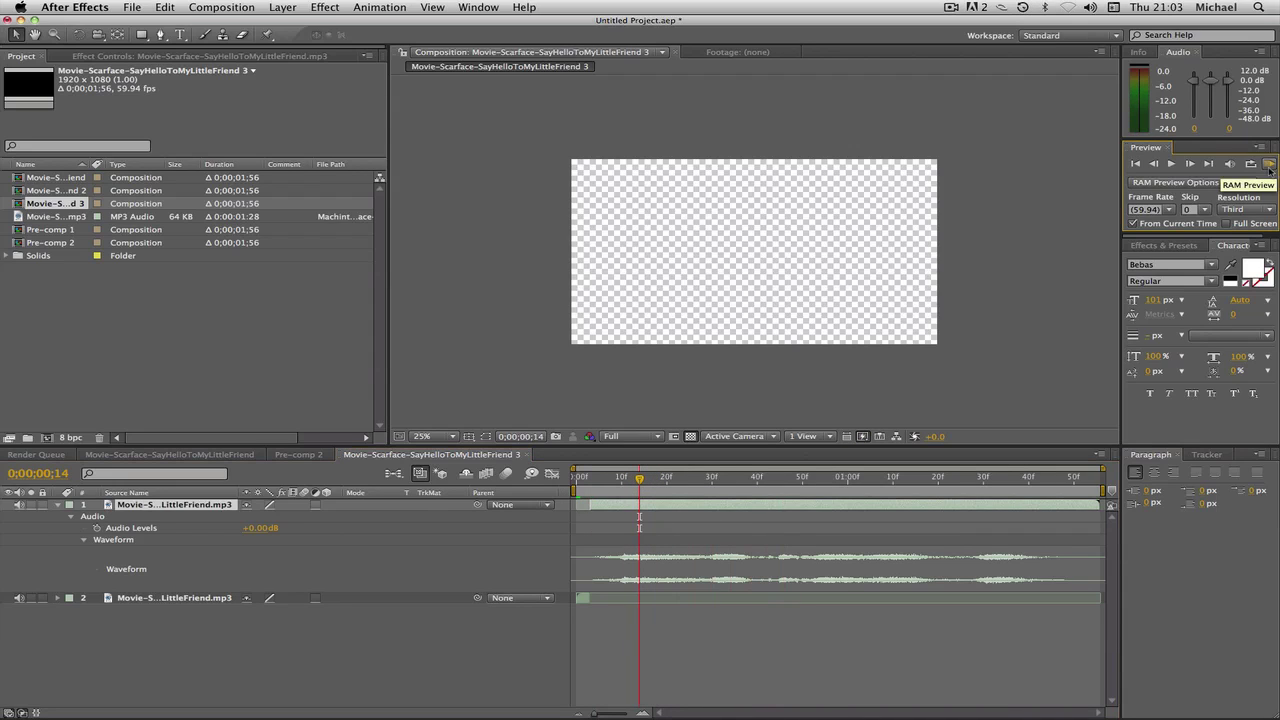
pyautogui.click(667, 480)
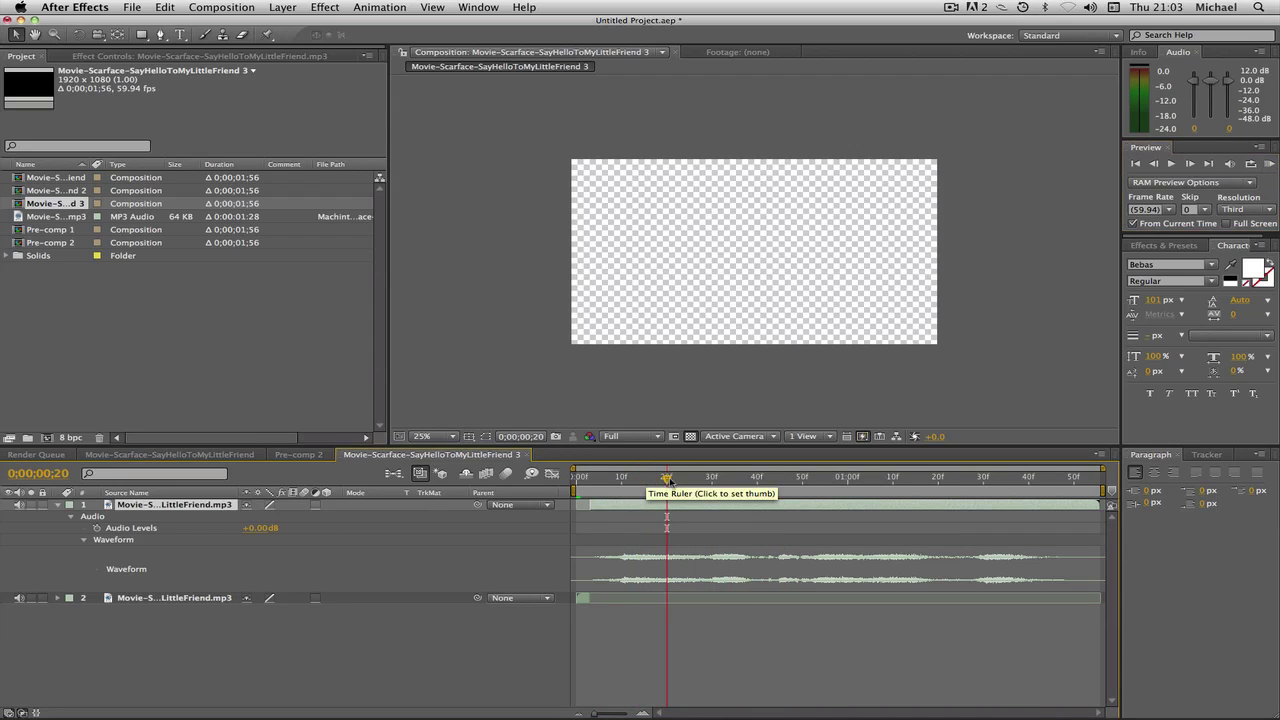
pyautogui.click(1269, 163)
pyautogui.click(1269, 163)
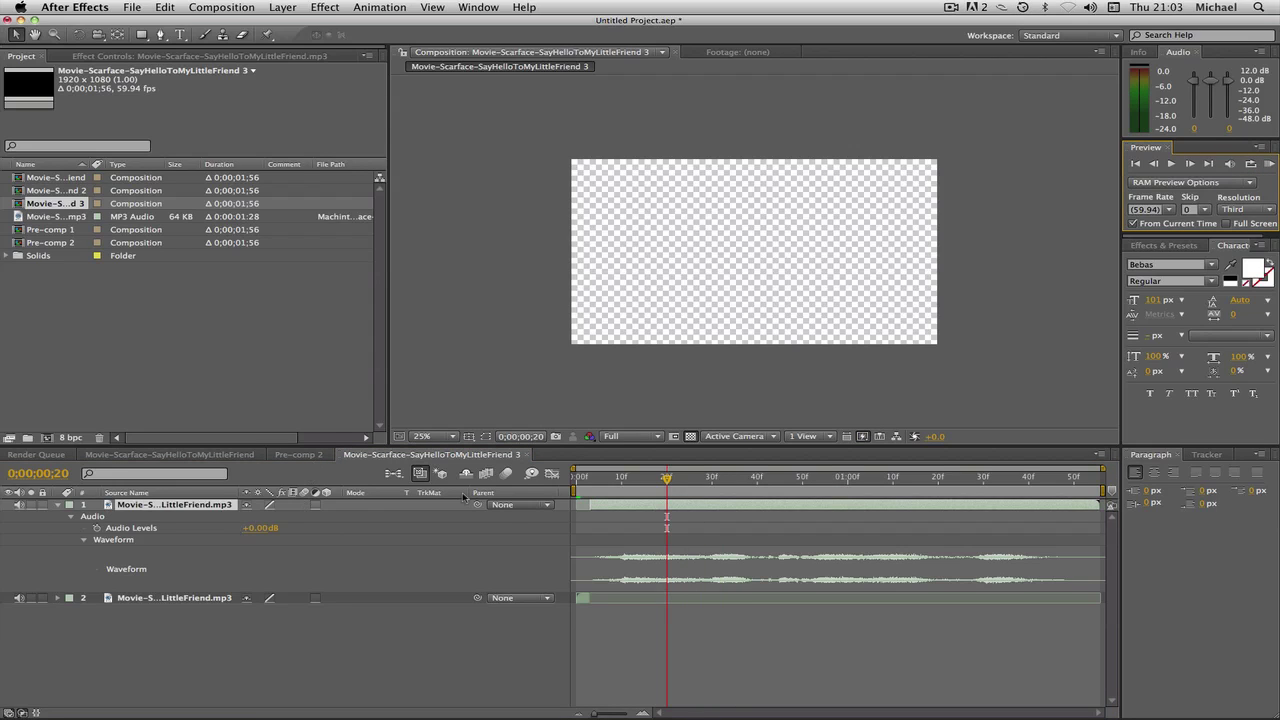
pyautogui.press('super+shift+d')
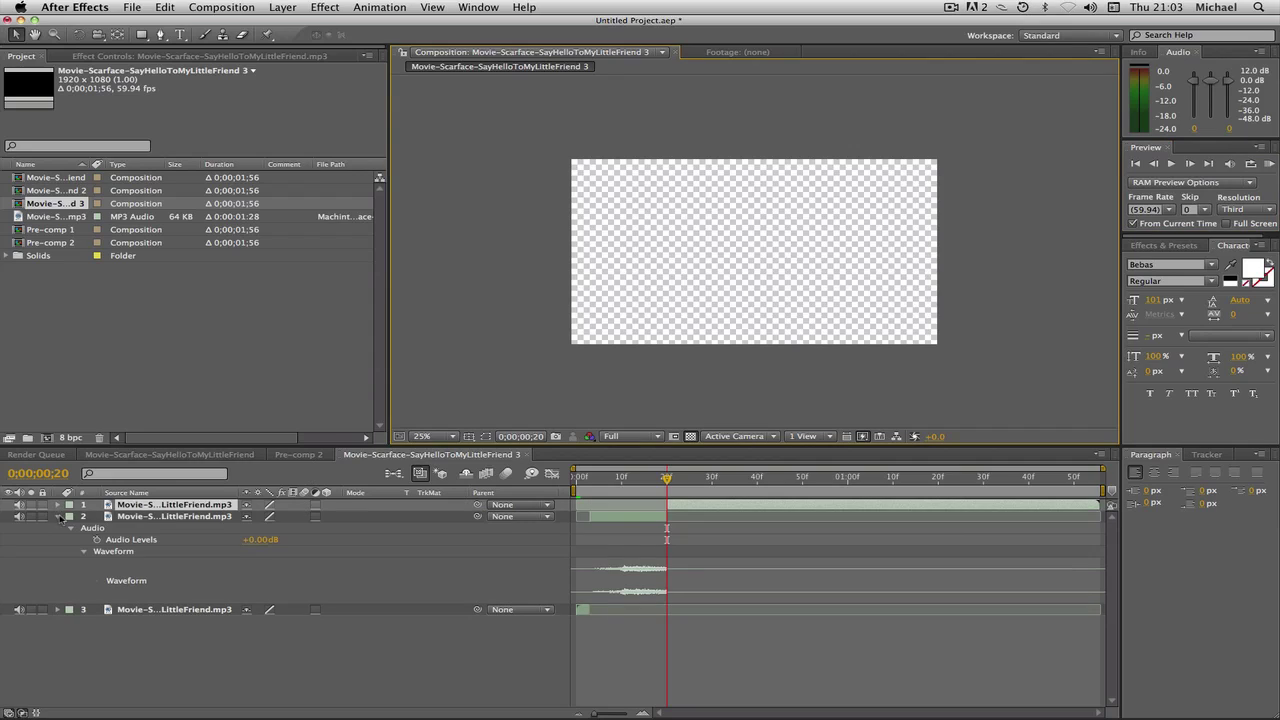
# Step: Collapse the trimmed audio segment and show the waveform of the segment starting at 0;00;00;20
pyautogui.click(57, 516)
pyautogui.click(58, 505)
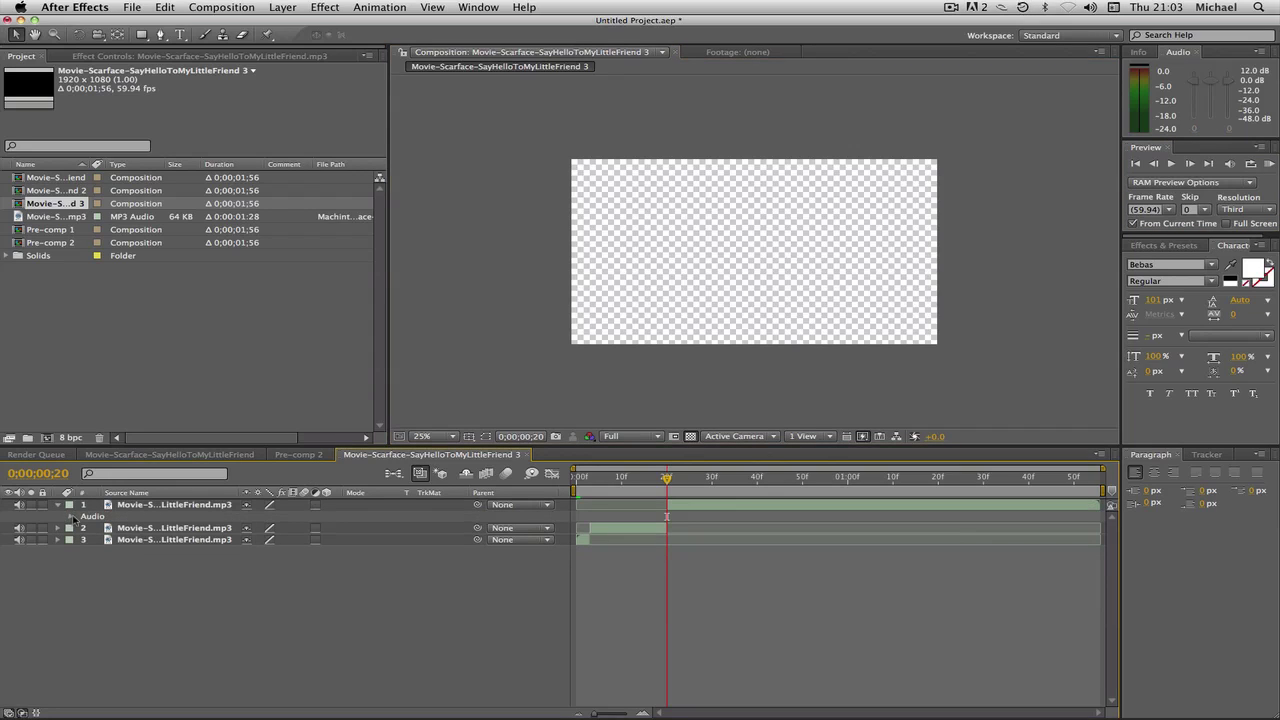
pyautogui.click(71, 516)
pyautogui.click(84, 540)
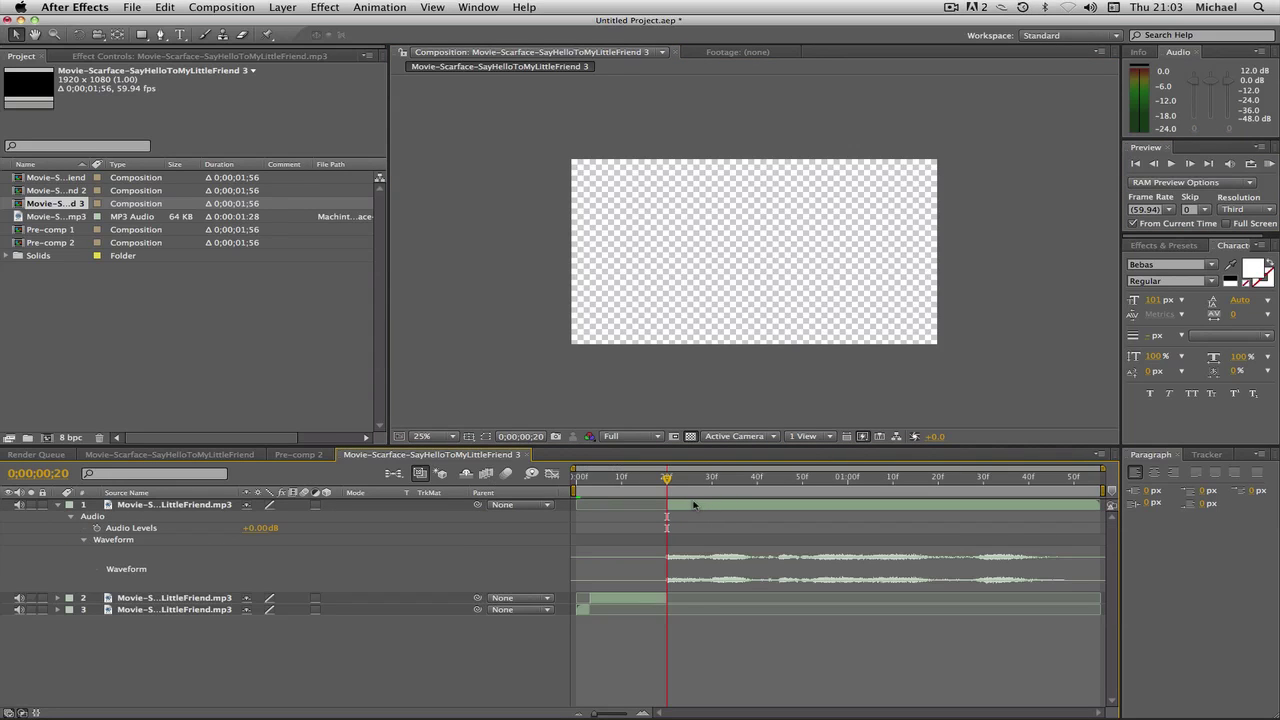
# Step: Preview the audio around the following word and split the uppermost MP3 layer at 0;00;00;40
pyautogui.moveTo(698, 478); pyautogui.dragTo(707, 478)
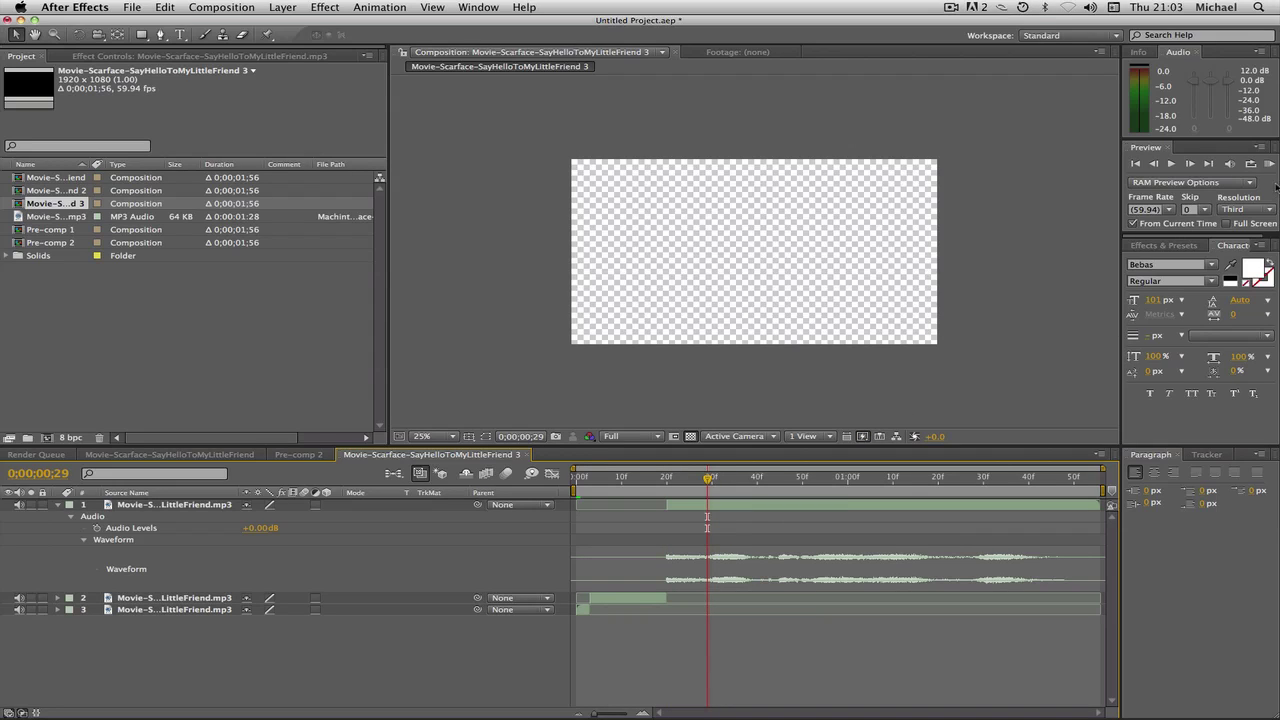
pyautogui.click(1270, 165)
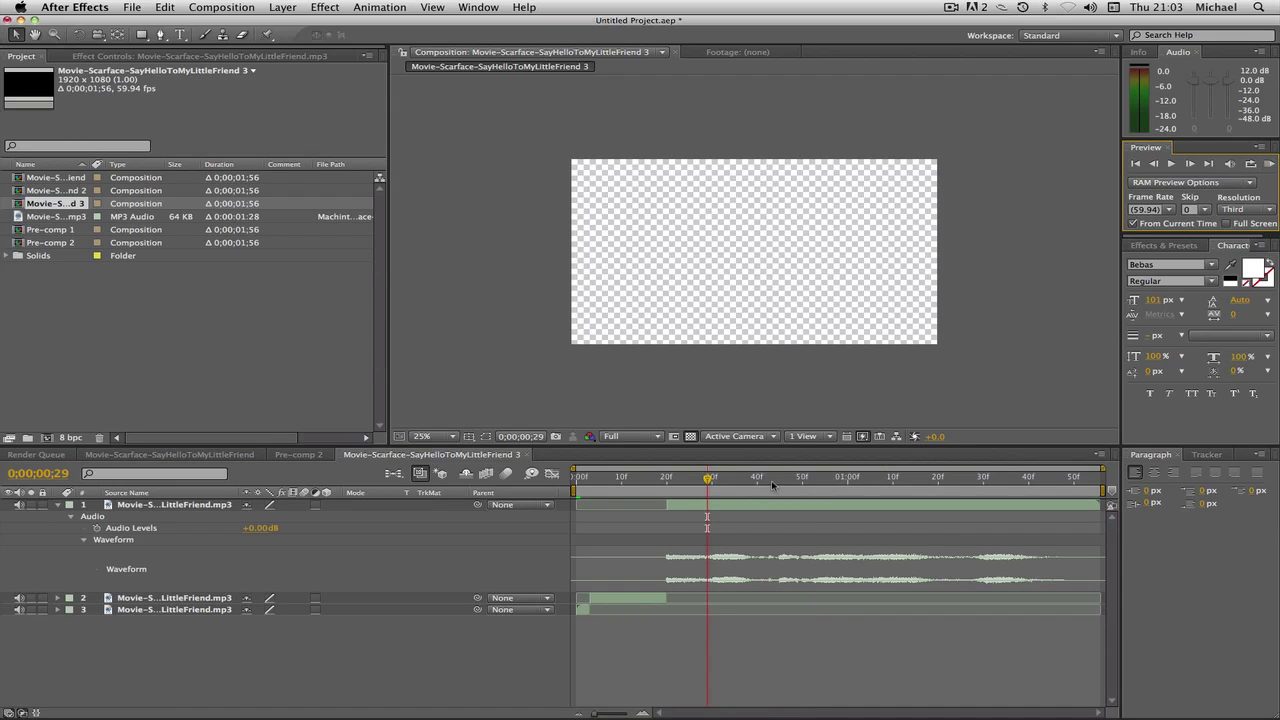
pyautogui.moveTo(761, 479); pyautogui.dragTo(757, 487)
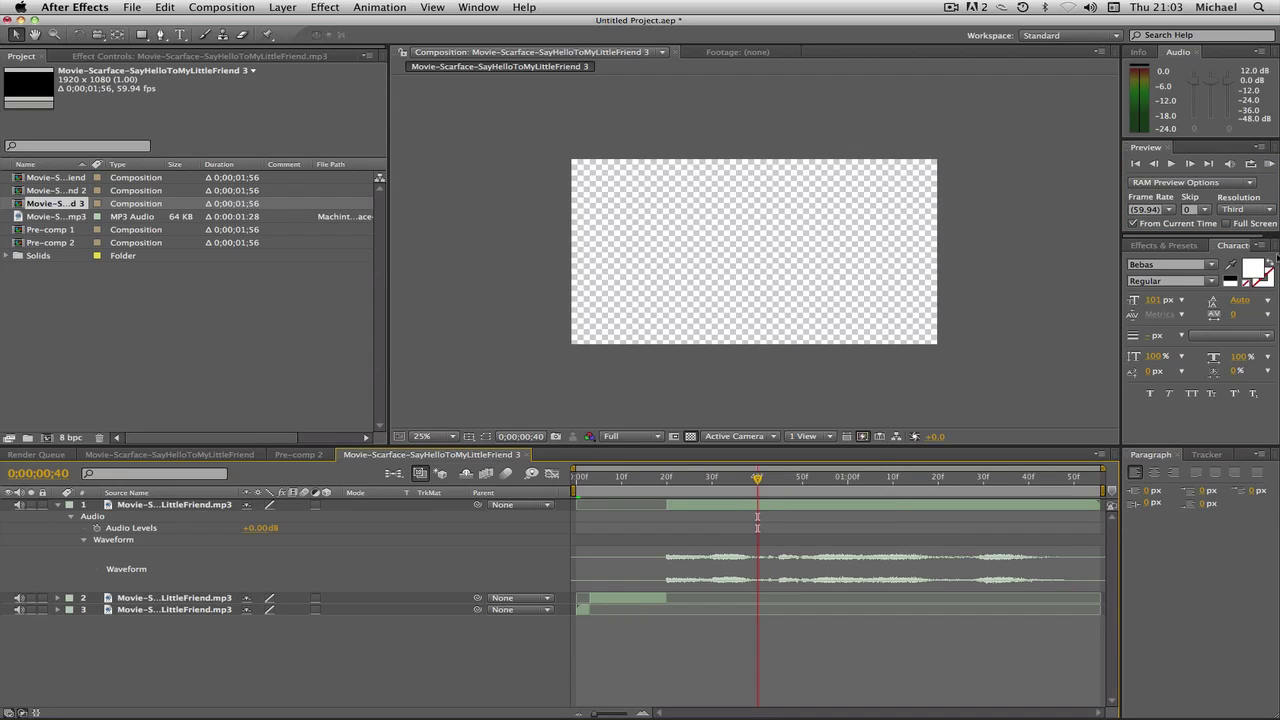
pyautogui.click(1269, 164)
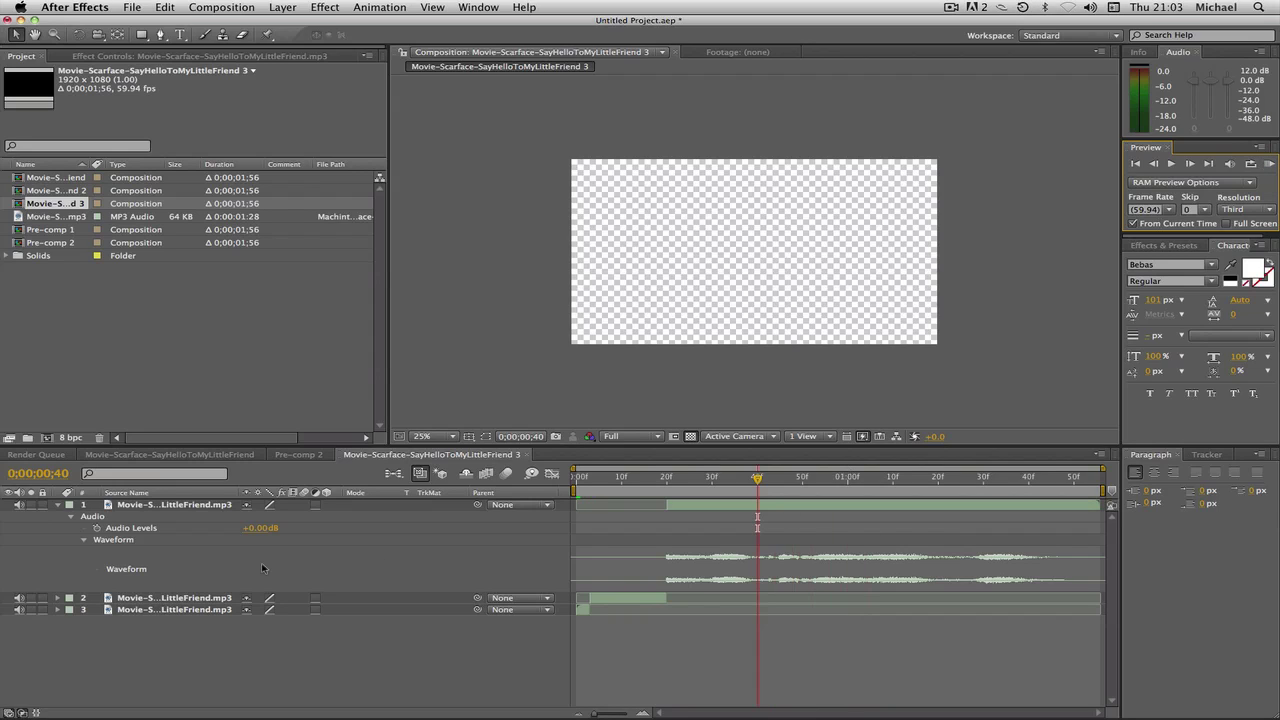
pyautogui.press('super+shift+d')
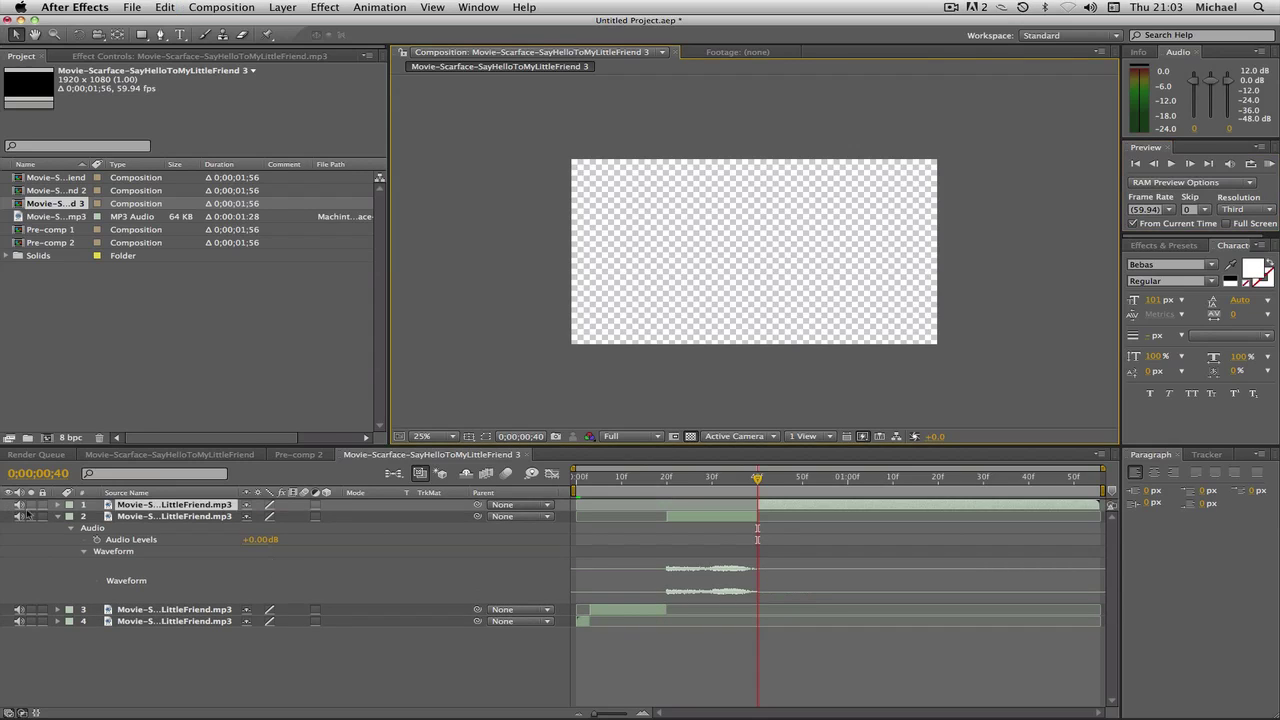
# Step: Collapse the previous audio segment and display the waveform of the segment starting at 0;00;00;40
pyautogui.click(57, 504)
pyautogui.click(57, 528)
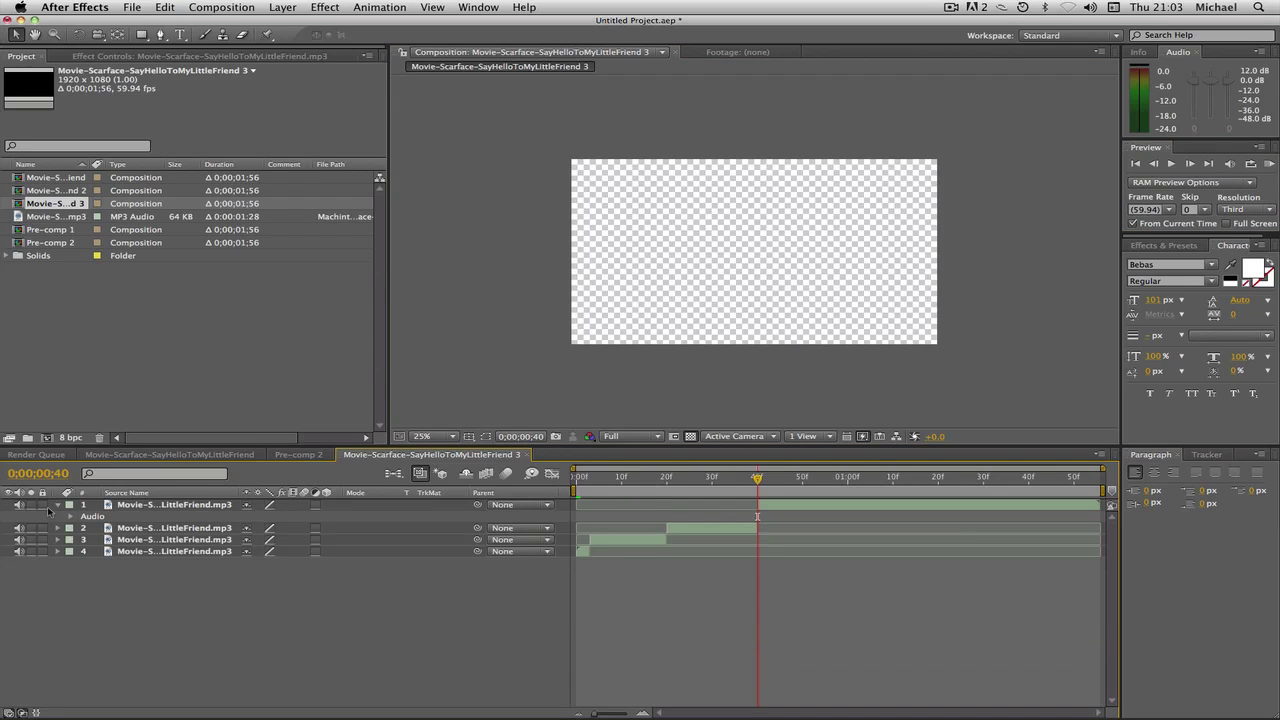
pyautogui.click(71, 516)
pyautogui.click(84, 539)
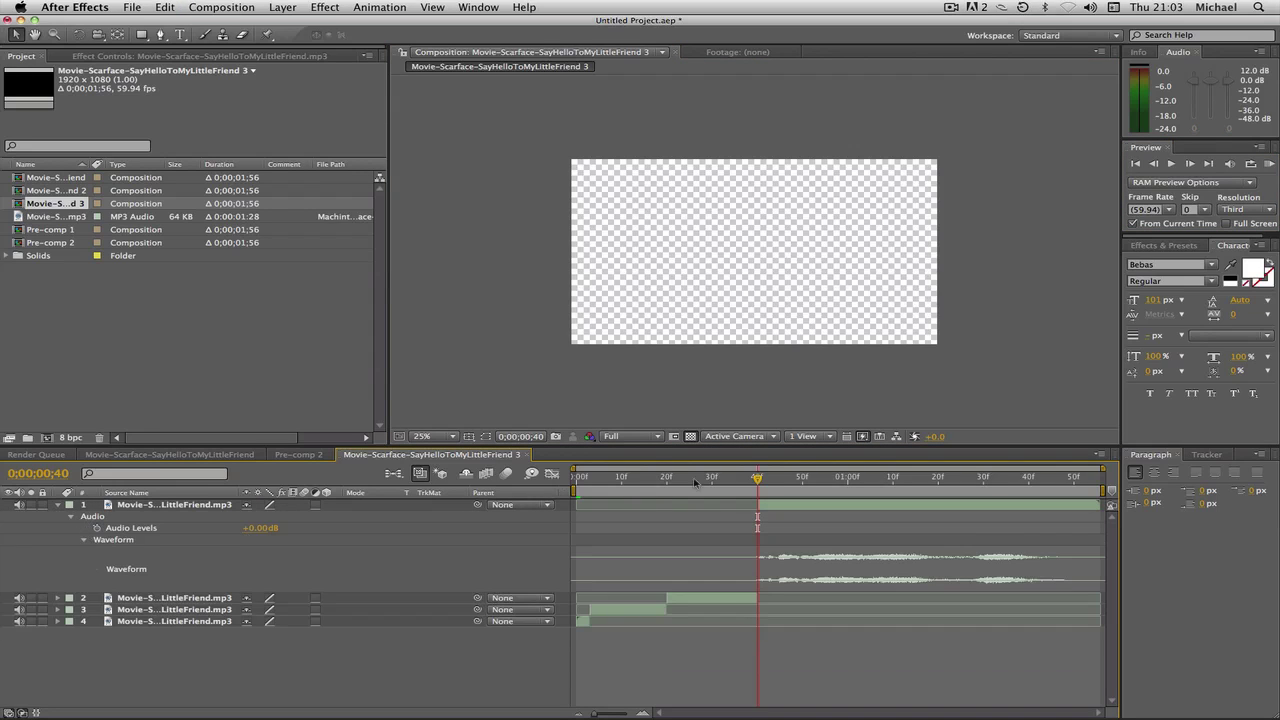
# Step: Locate the end of the next short word in the audio and split the uppermost MP3 layer at 0;00;00;50
pyautogui.click(780, 480)
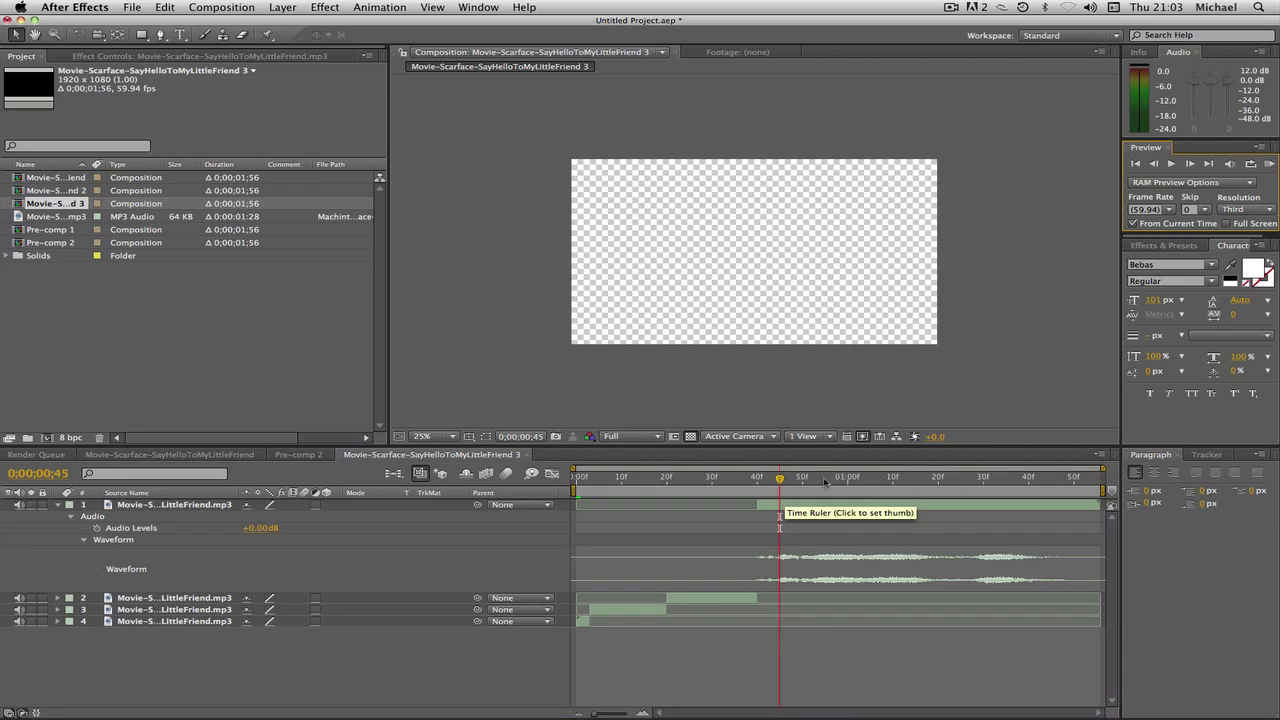
pyautogui.moveTo(825, 483); pyautogui.dragTo(802, 483)
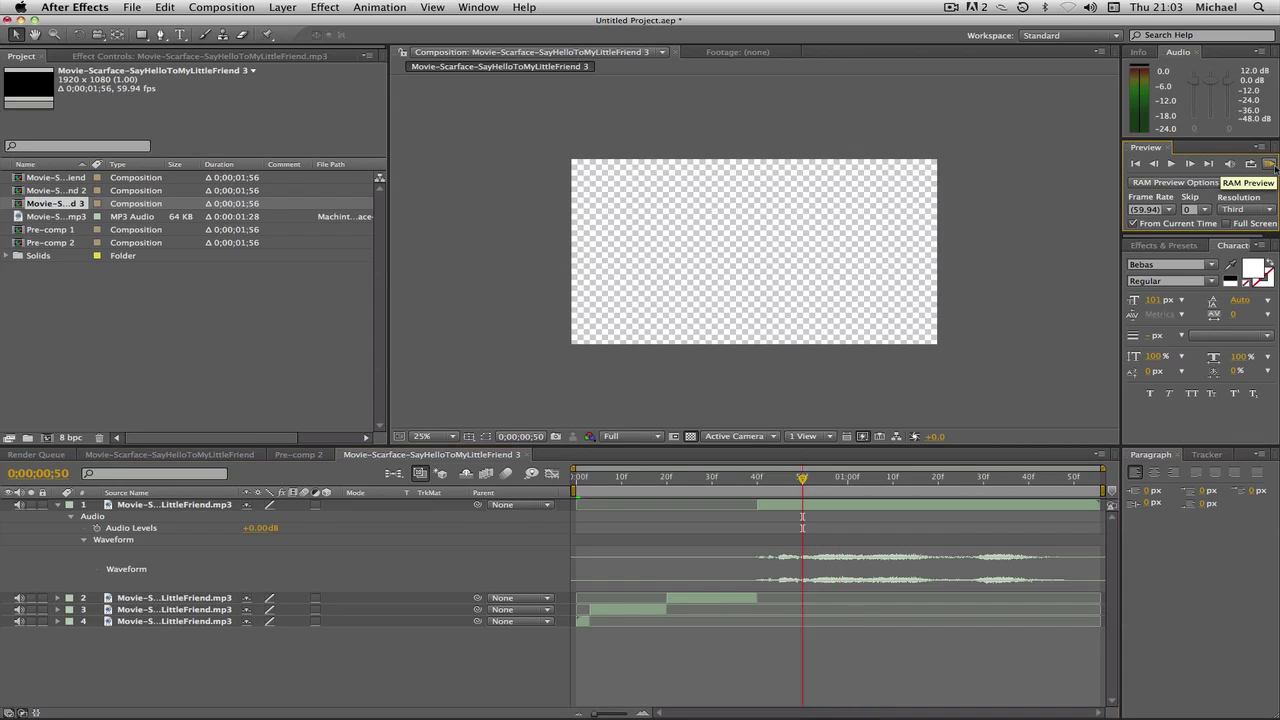
pyautogui.press('super+shift+d')
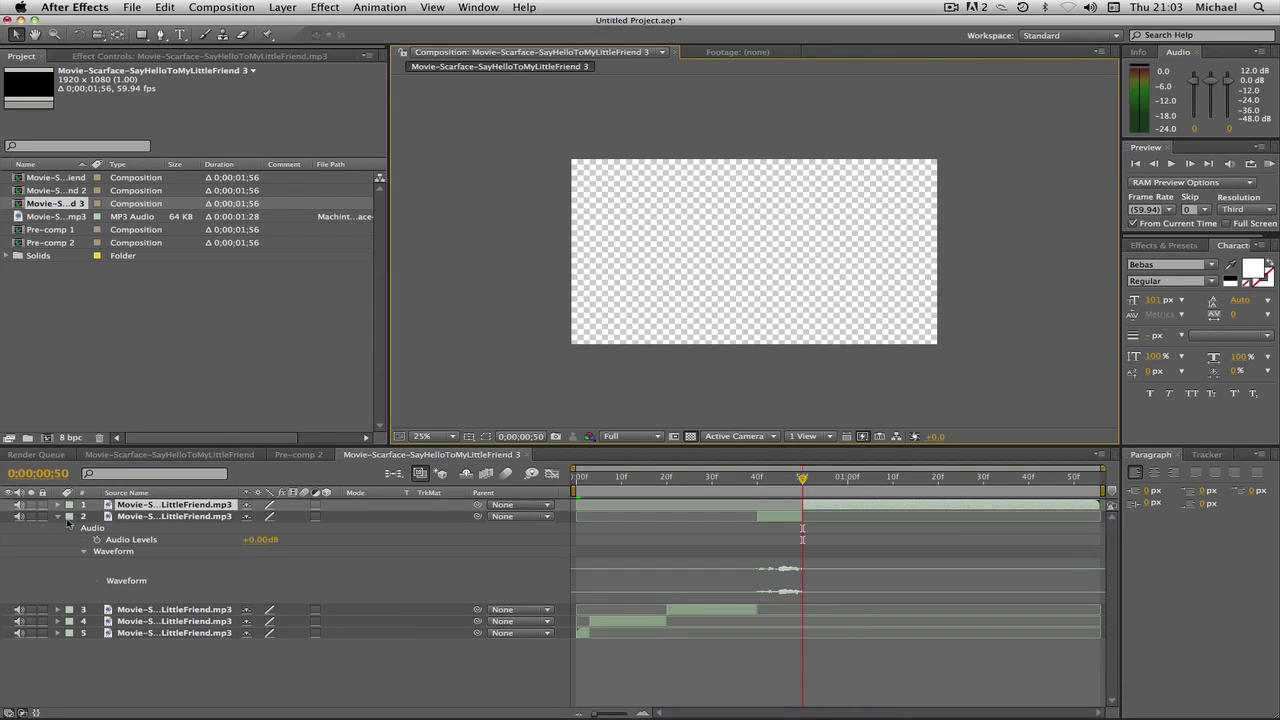
# Step: Switch to the Pre-comp 2 composition, which holds the audio already split into word segments
pyautogui.click(299, 455)
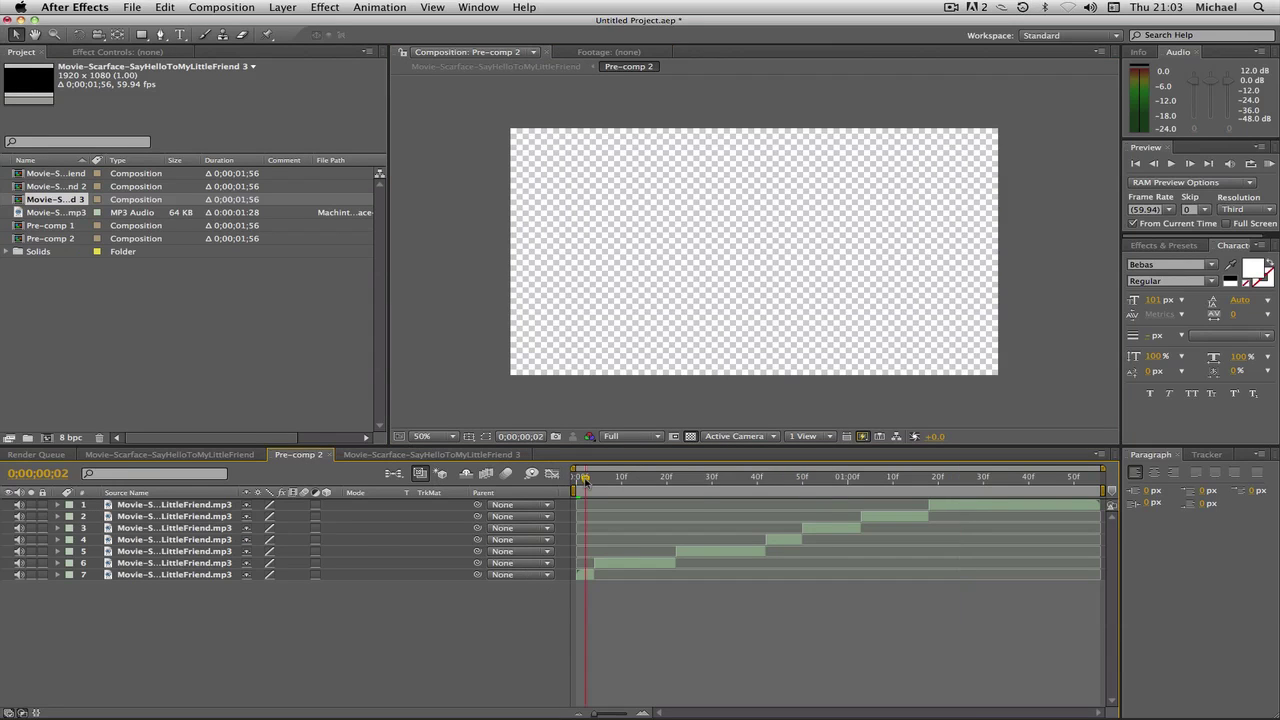
pyautogui.click(448, 455)
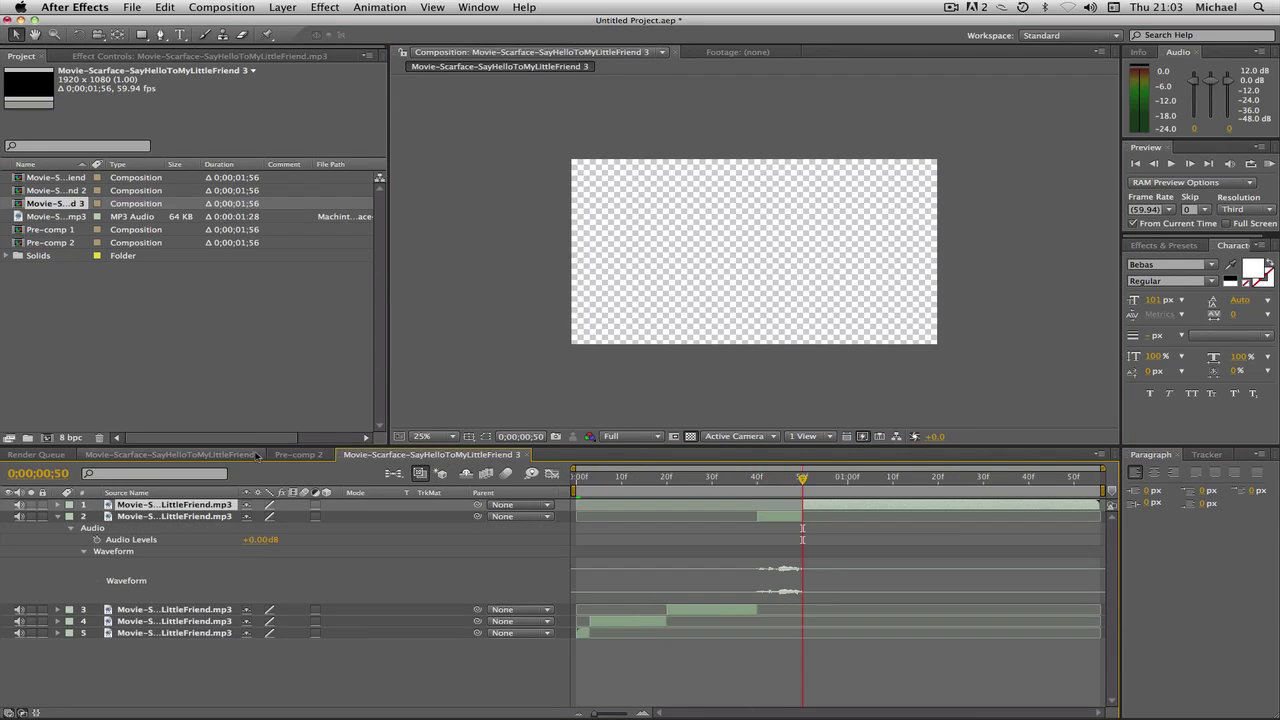
pyautogui.click(298, 455)
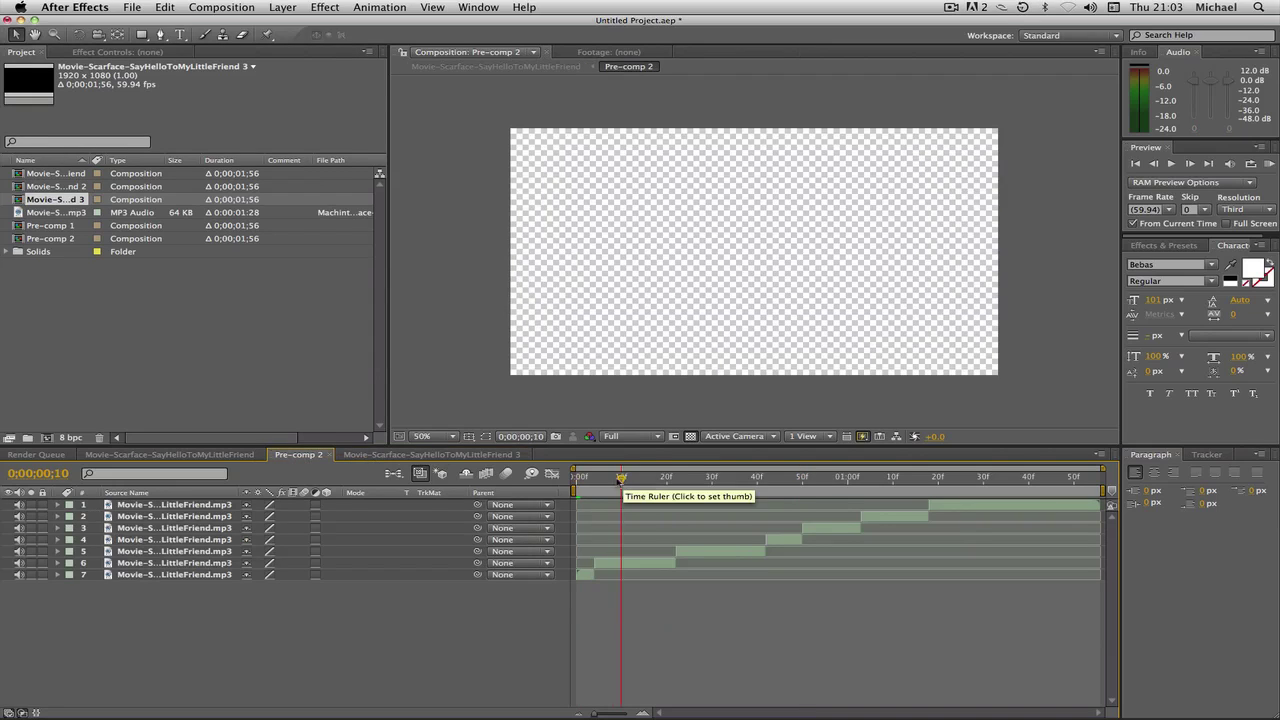
# Step: Play a RAM preview of the split audio in Pre-comp 2 from the first frame
pyautogui.click(551, 474)
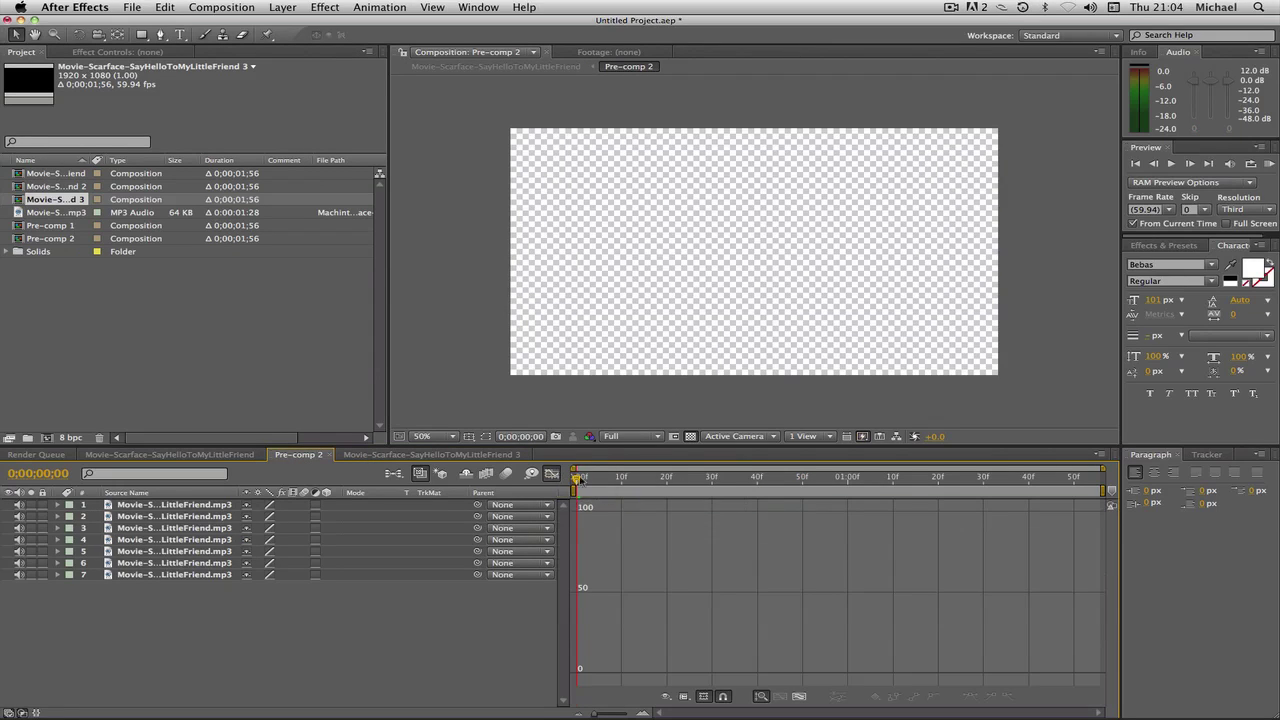
pyautogui.click(590, 477)
pyautogui.click(551, 474)
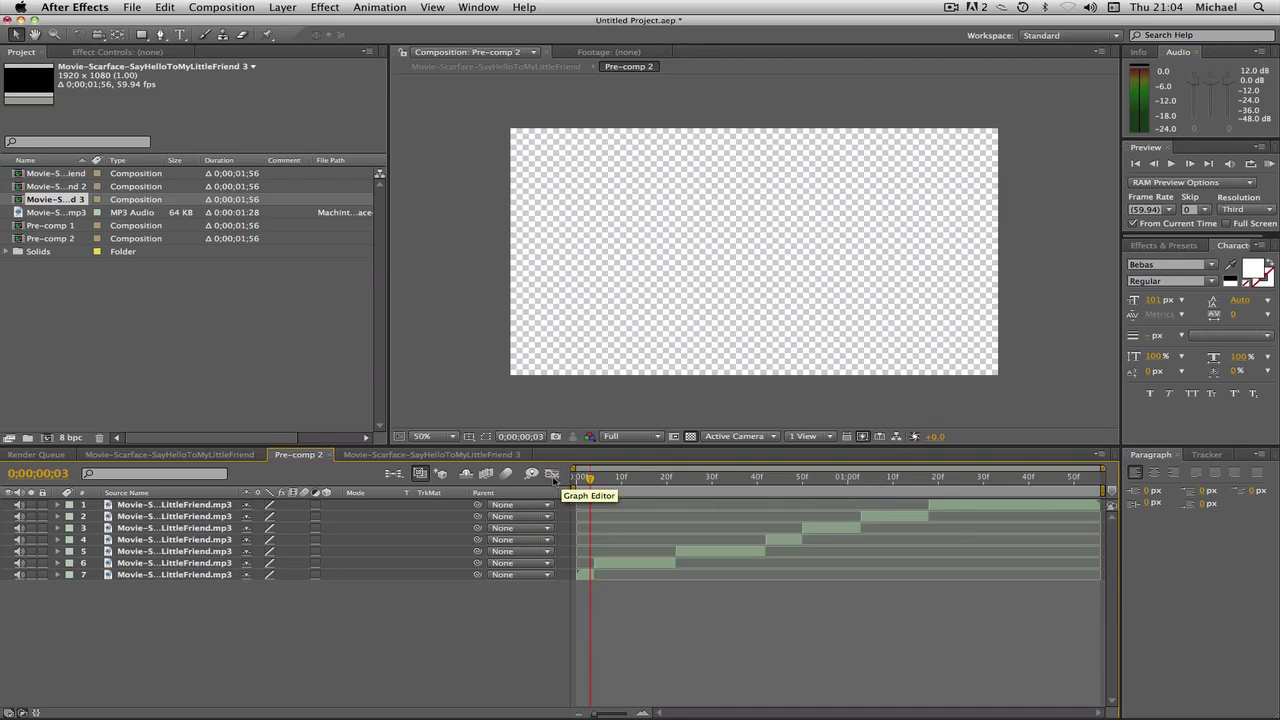
pyautogui.click(577, 477)
pyautogui.click(1269, 164)
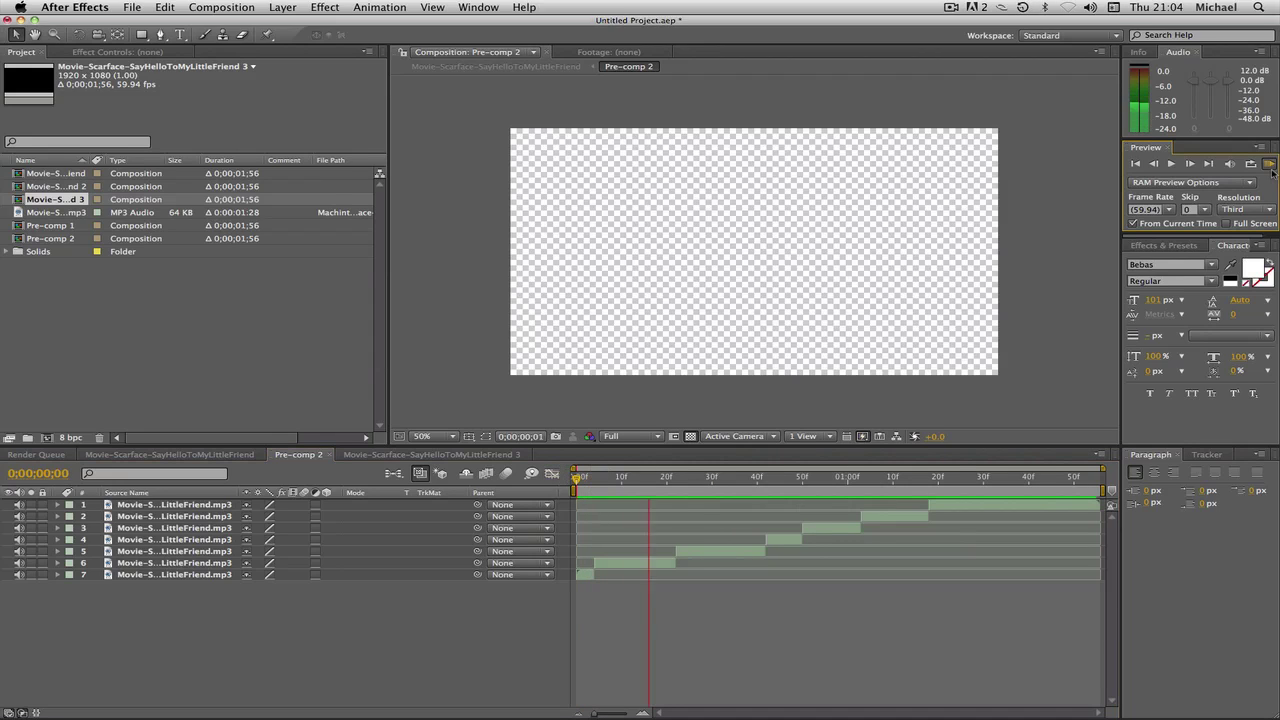
pyautogui.click(1270, 165)
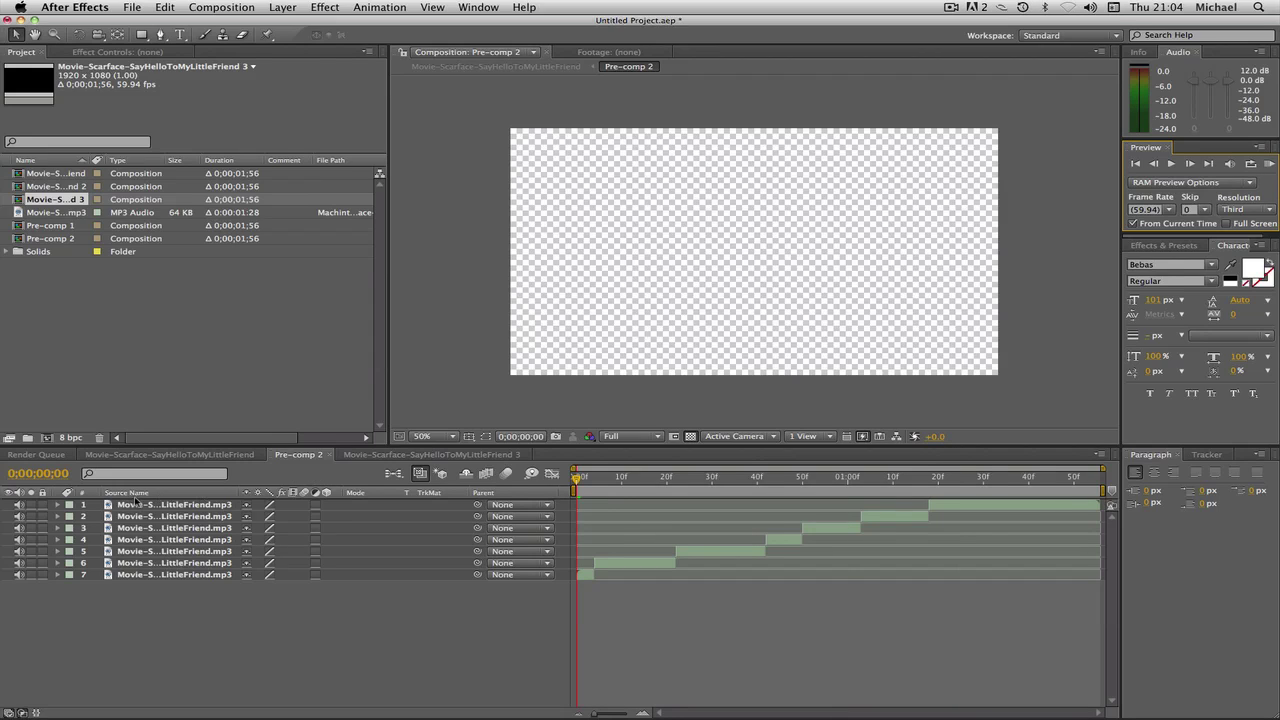
# Step: Add a new 1280 x 720 px black solid layer to Pre-comp 2
pyautogui.click(143, 505)
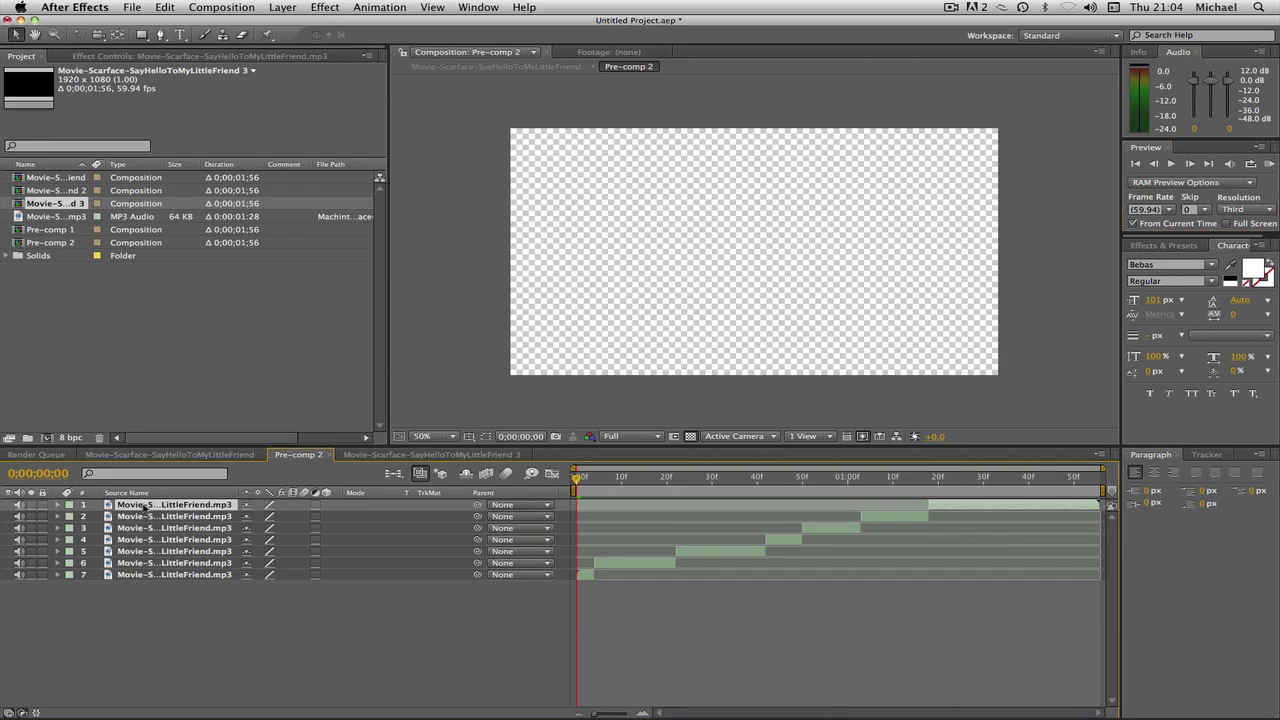
pyautogui.click(310, 615)
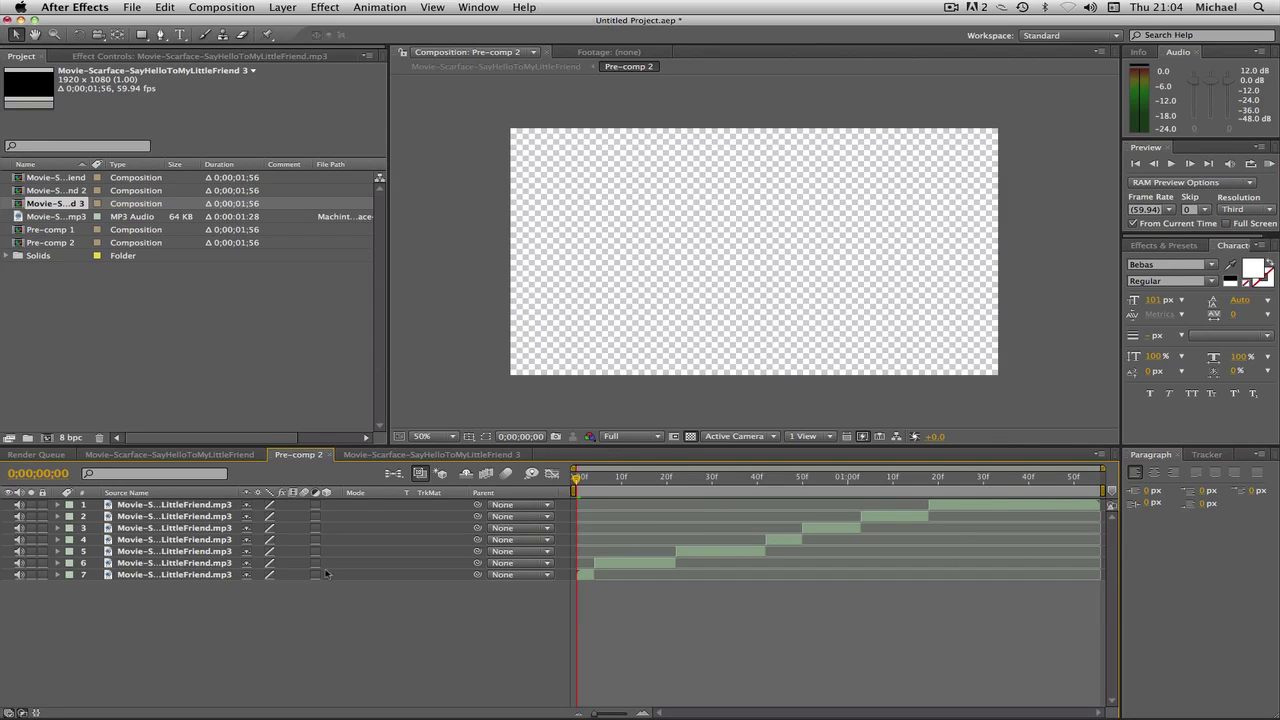
pyautogui.rightClick(123, 644)
pyautogui.moveTo(160, 588)
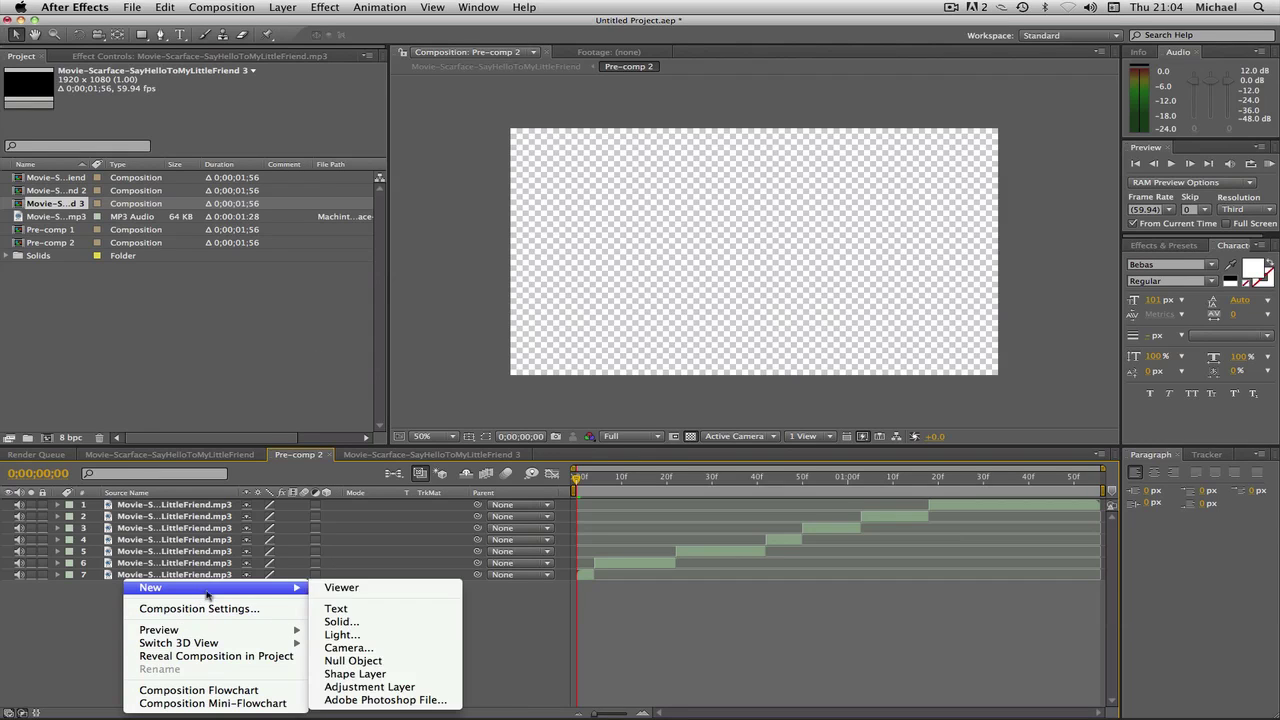
pyautogui.click(346, 625)
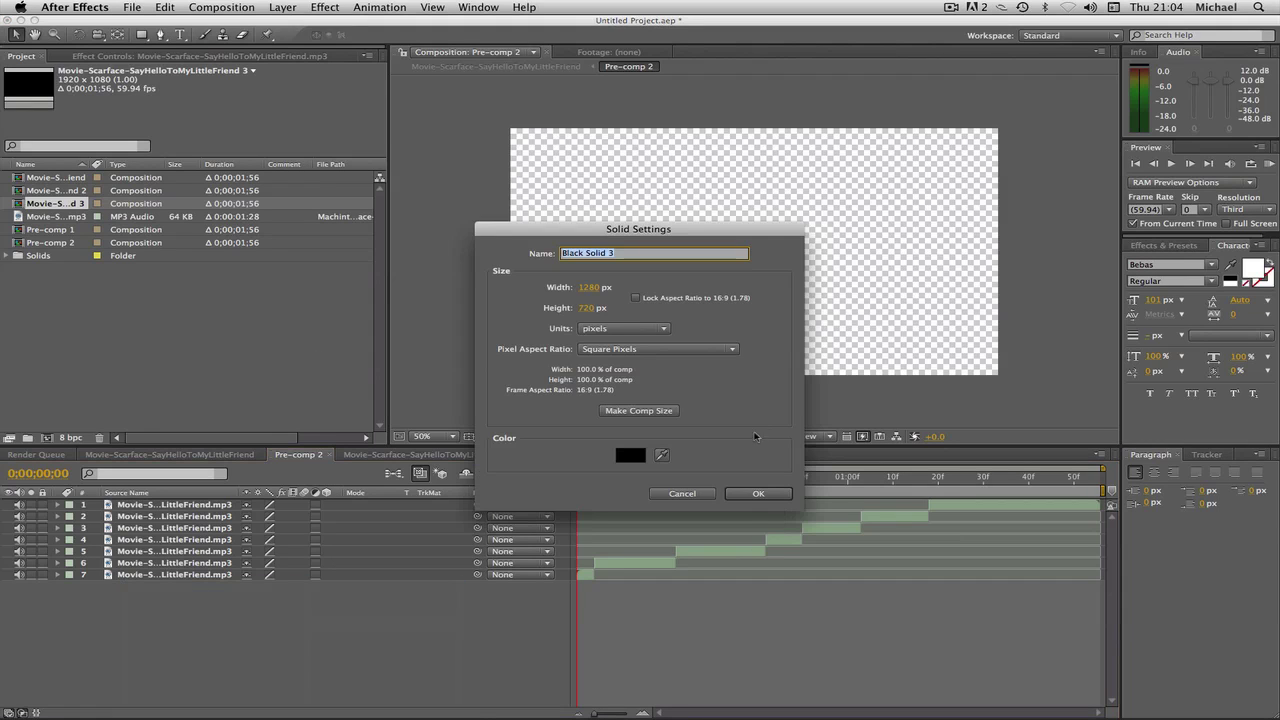
pyautogui.click(757, 494)
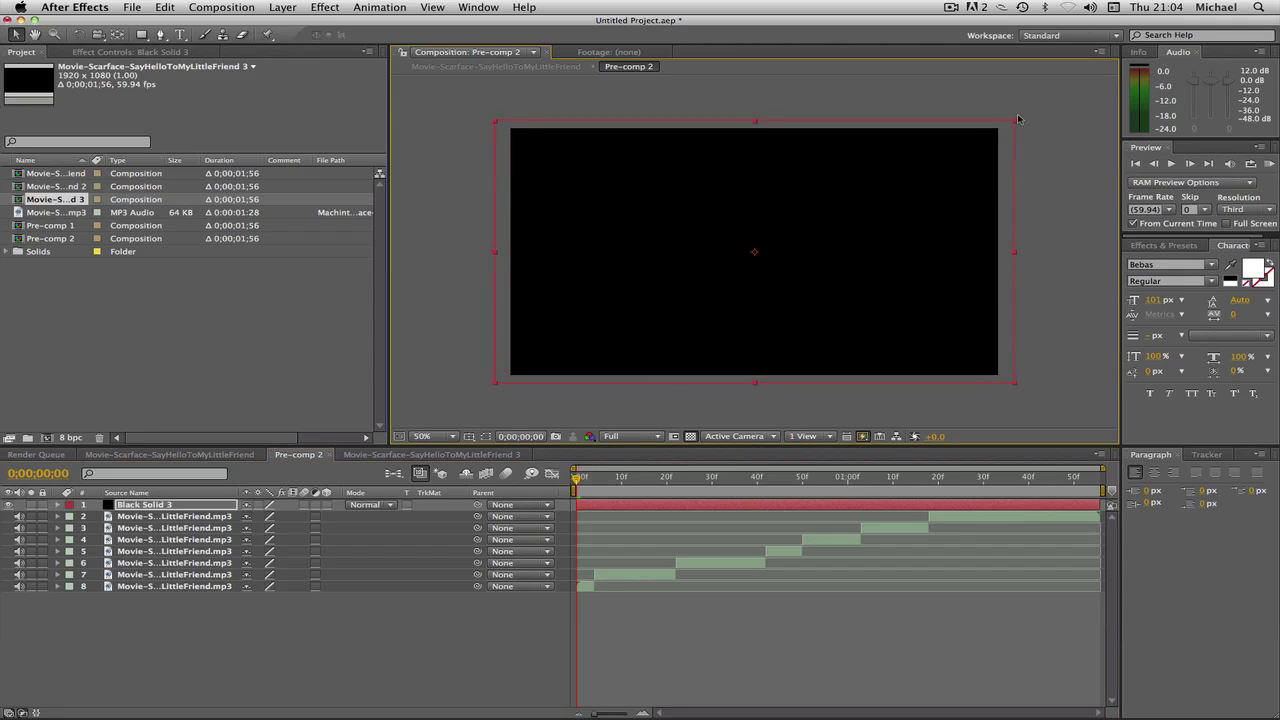
# Step: Enlarge the black solid past the frame edges and place it beneath all the audio layers
pyautogui.moveTo(998, 132); pyautogui.dragTo(1060, 103)
pyautogui.moveTo(168, 506); pyautogui.dragTo(184, 641)
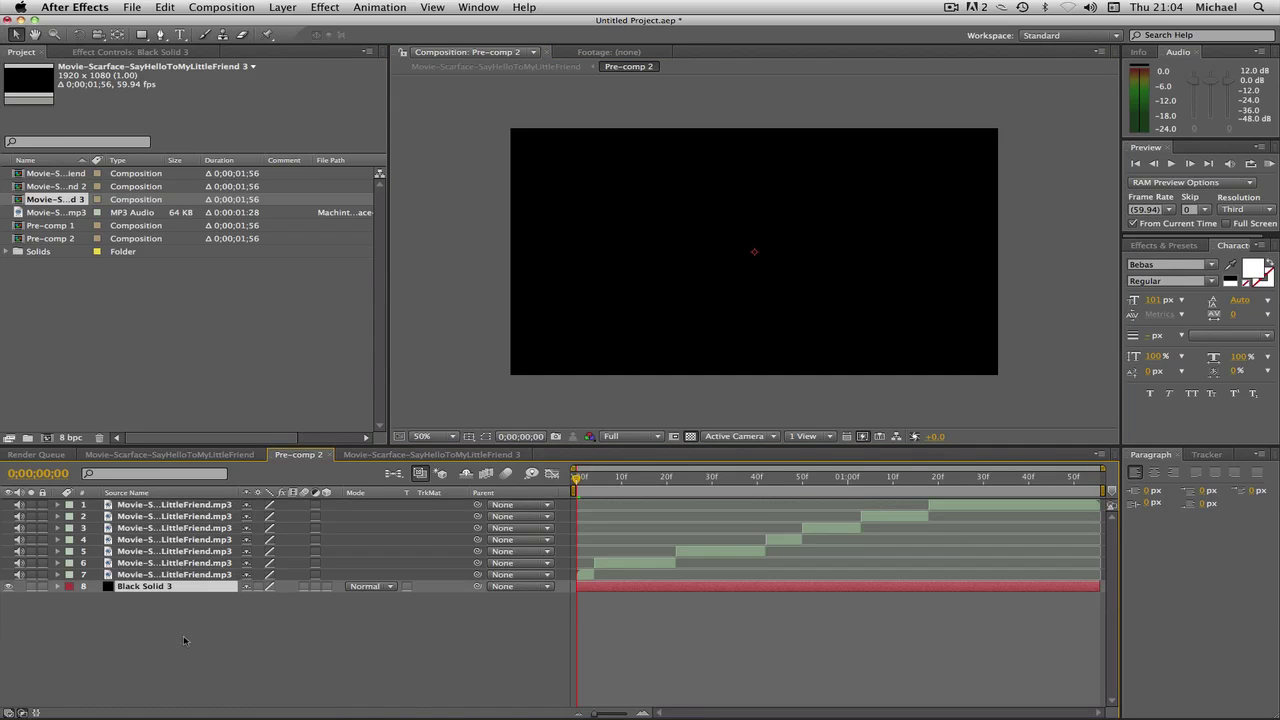
# Step: Add a text layer reading "SAY" and move it to the middle of the frame
pyautogui.click(179, 35)
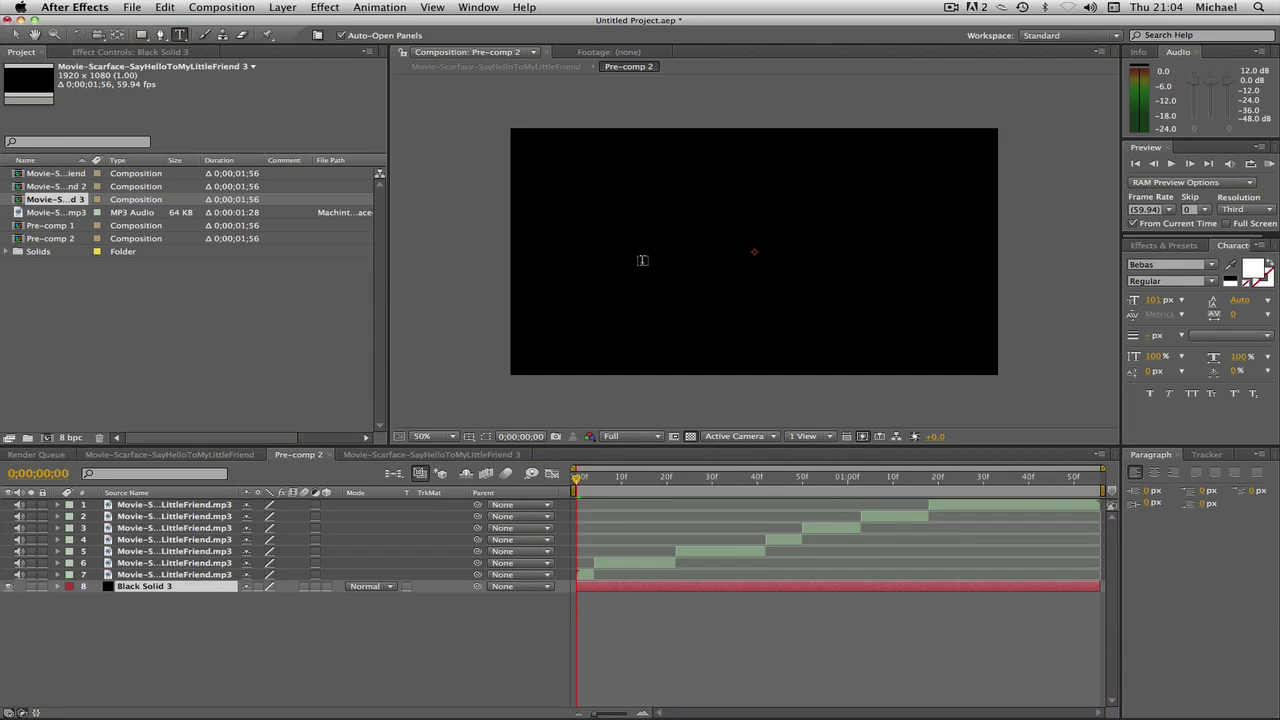
pyautogui.click(656, 251)
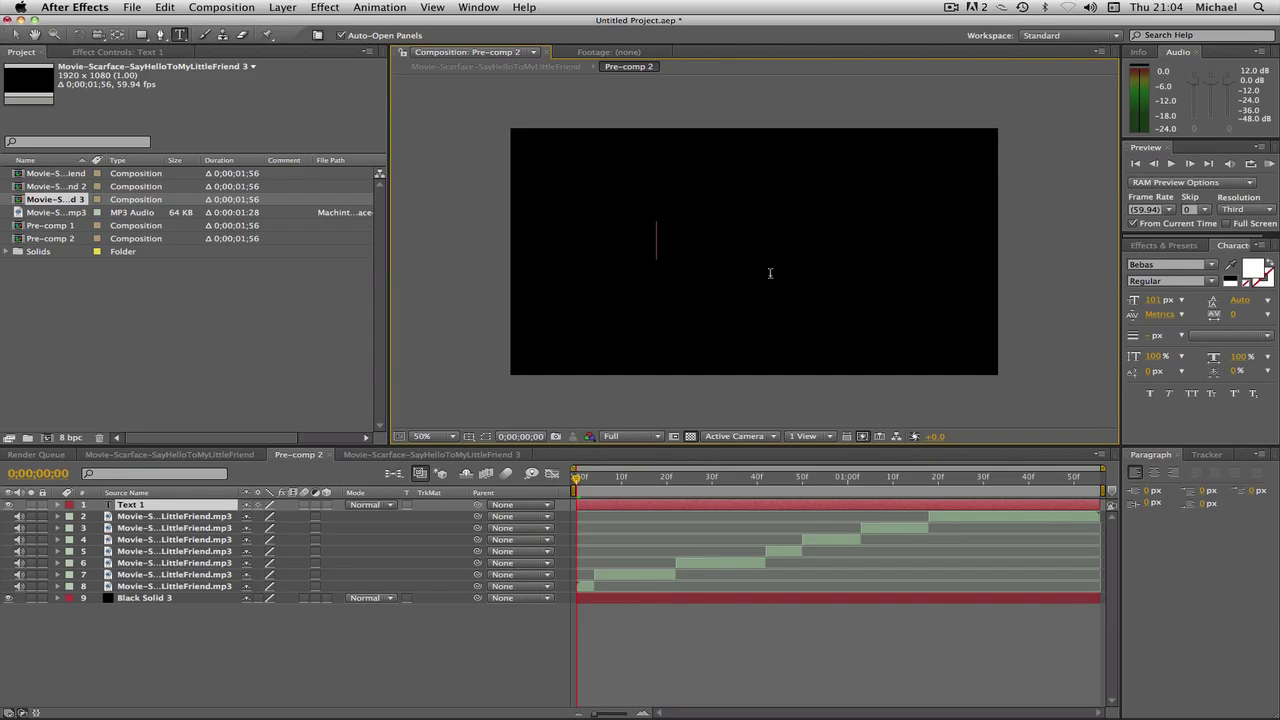
pyautogui.write('SAY')
pyautogui.click(15, 35)
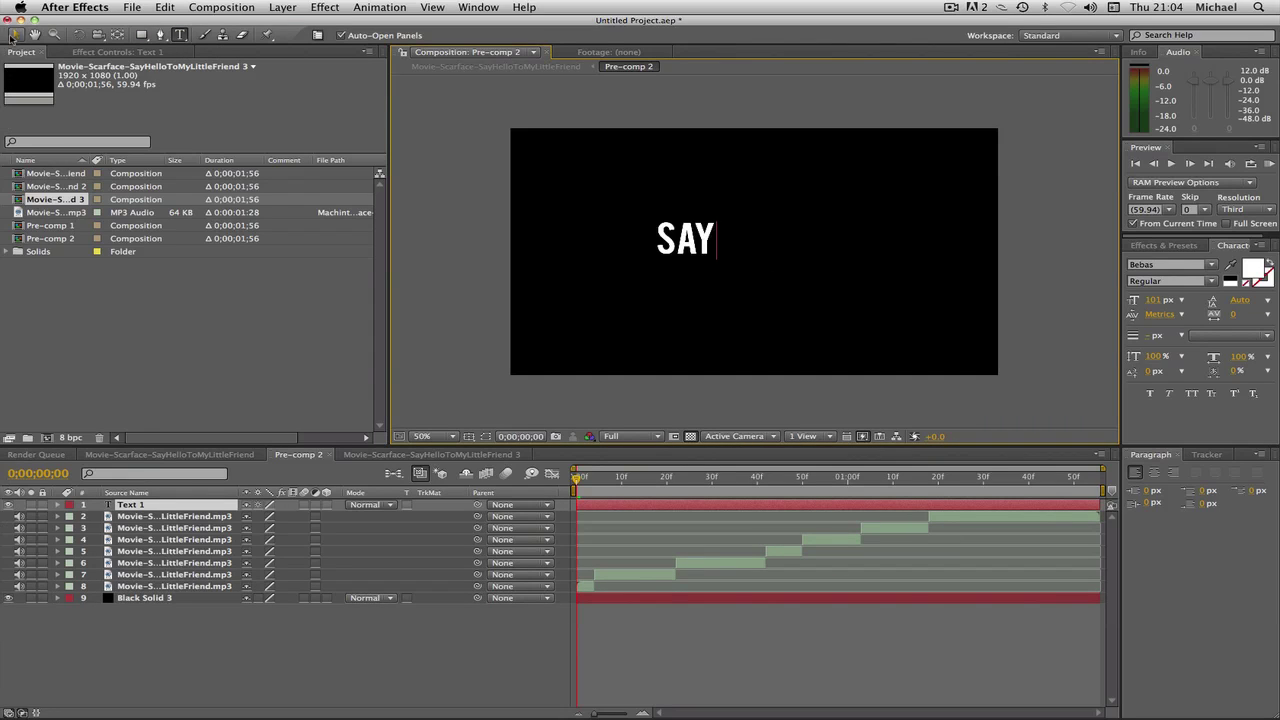
pyautogui.moveTo(697, 250); pyautogui.dragTo(767, 255)
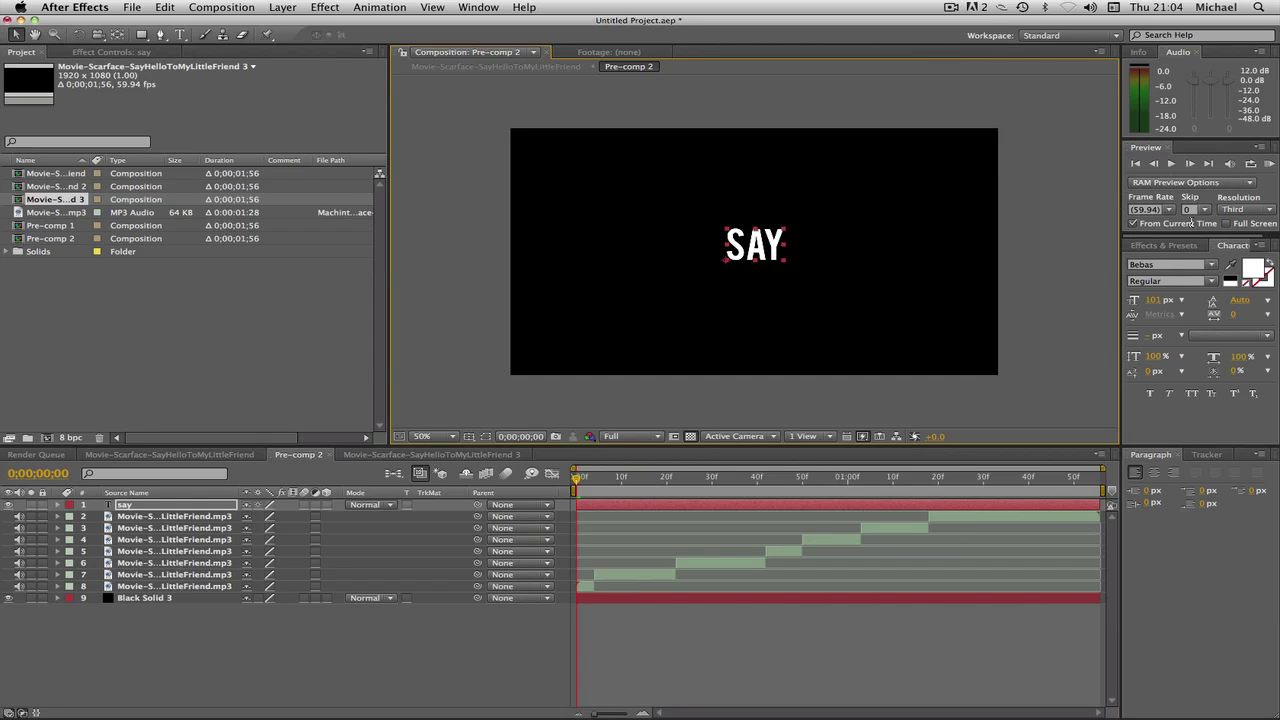
# Step: Set the SAY text's font size to 80 px and recentre it in the frame
pyautogui.click(1160, 300)
pyautogui.write('80')
pyautogui.press('Return')
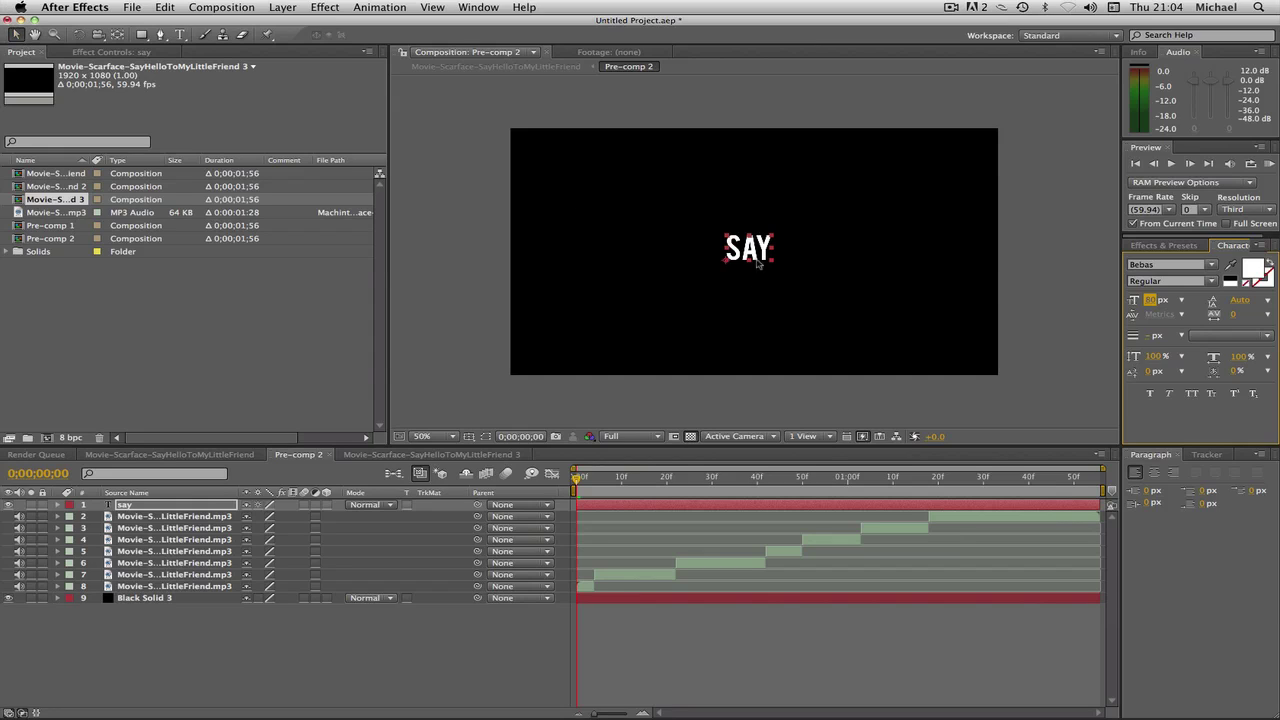
pyautogui.moveTo(760, 250); pyautogui.dragTo(745, 255)
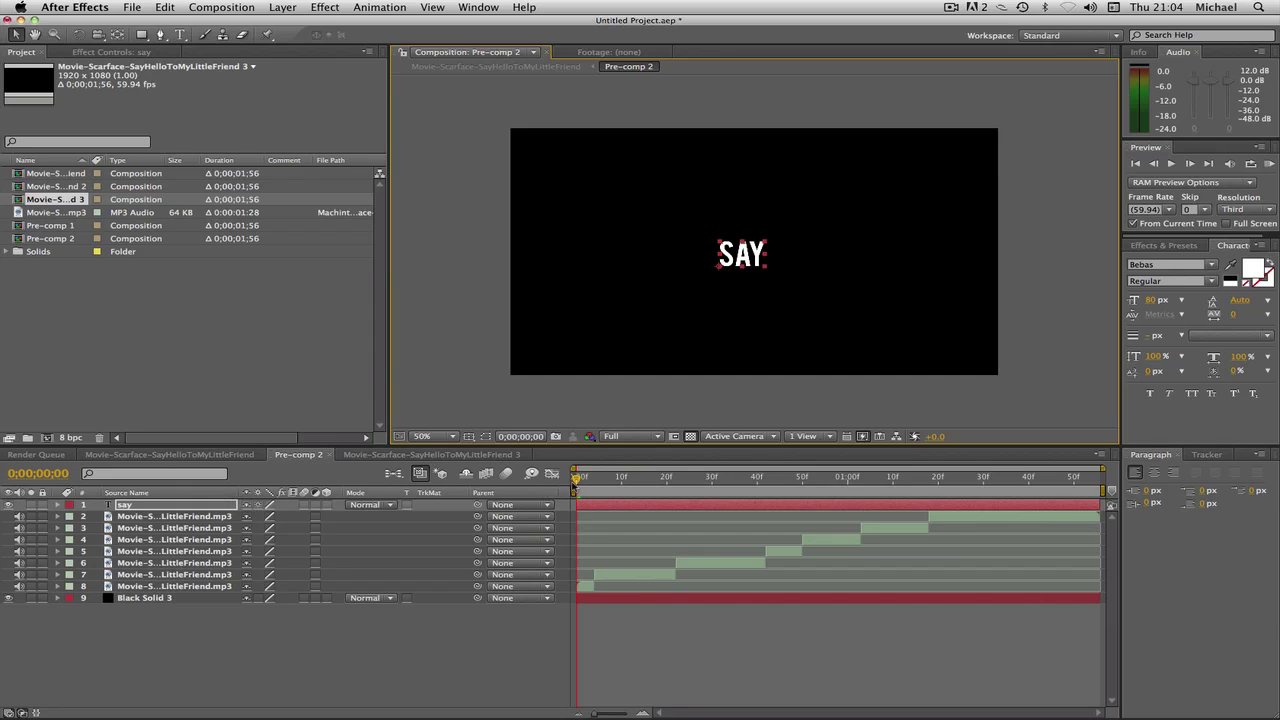
# Step: Trim the start of the say layer to 0;00;00;04, matching the second audio segment, and check its appearance
pyautogui.moveTo(580, 504); pyautogui.dragTo(595, 504)
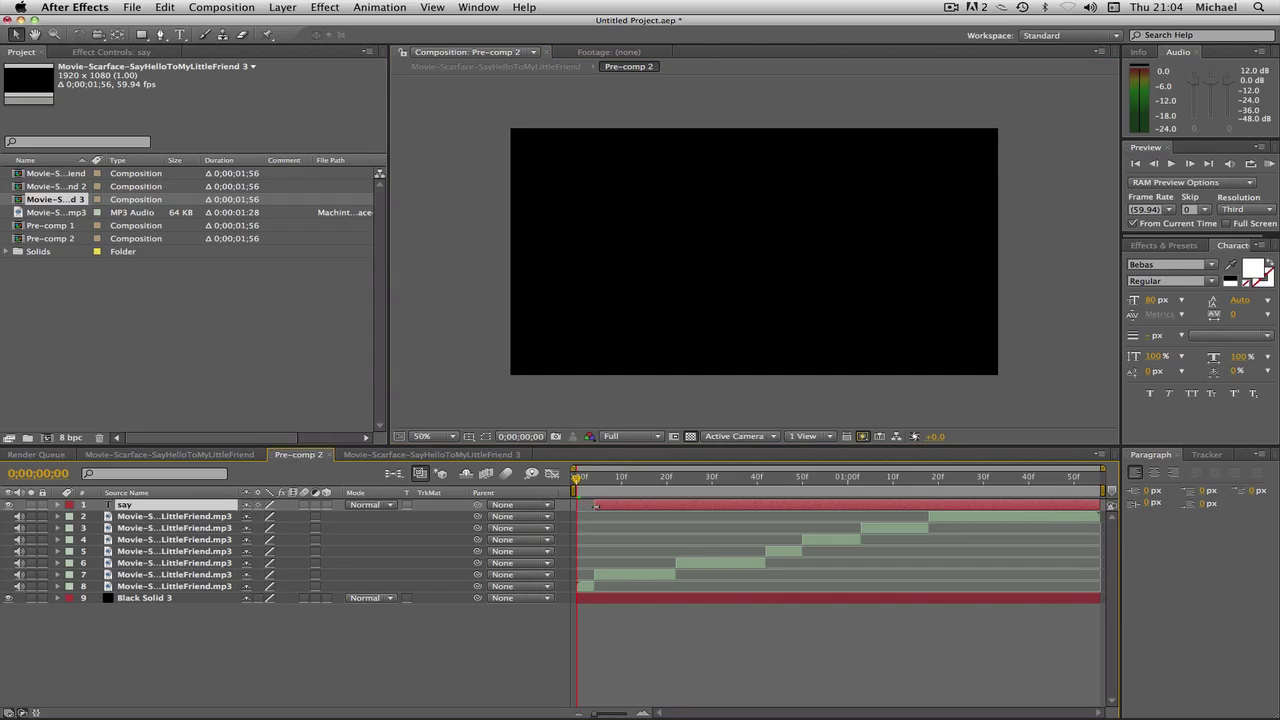
pyautogui.click(594, 481)
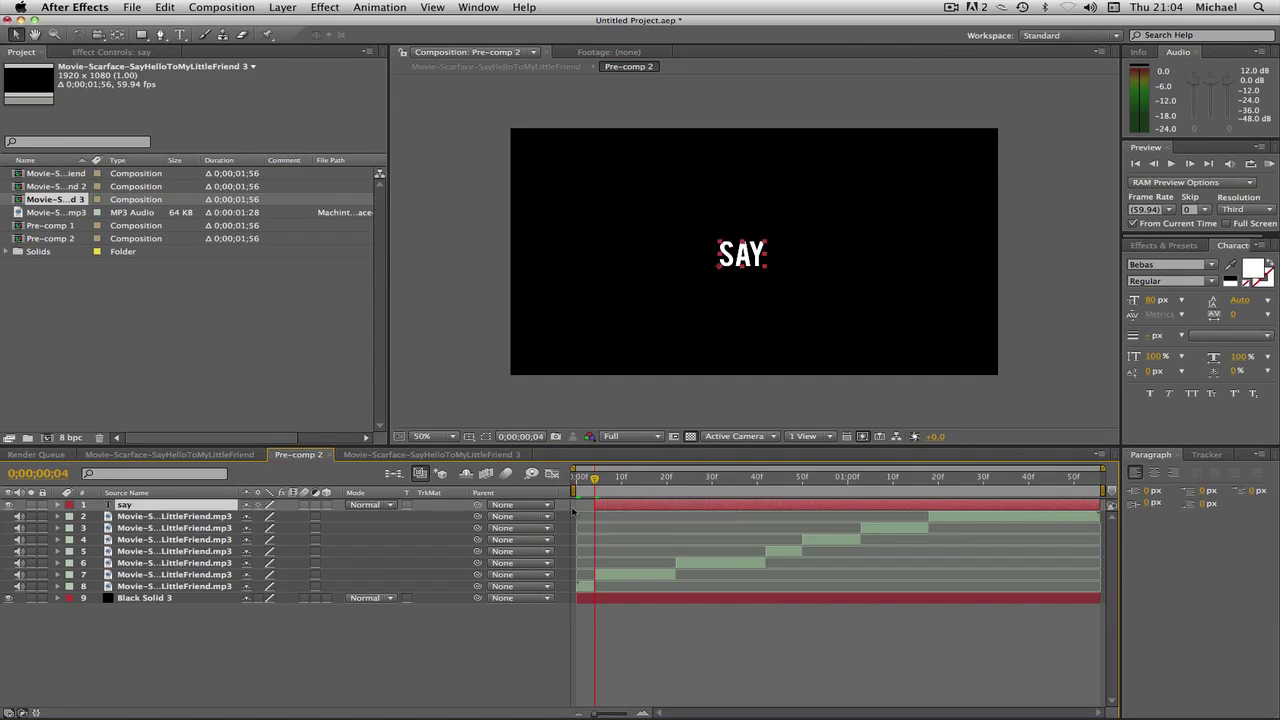
pyautogui.click(577, 476)
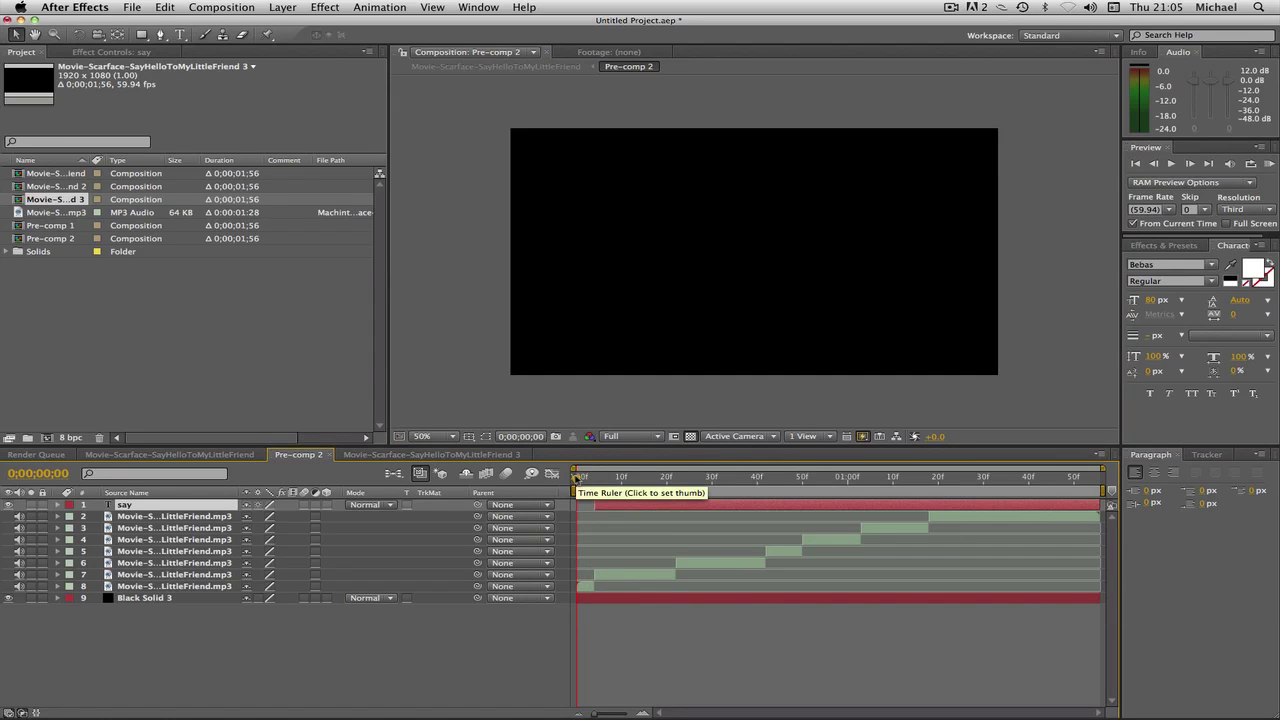
pyautogui.moveTo(577, 478)
pyautogui.mouseDown()
pyautogui.moveTo(668, 479)
pyautogui.moveTo(577, 477)
pyautogui.mouseUp()
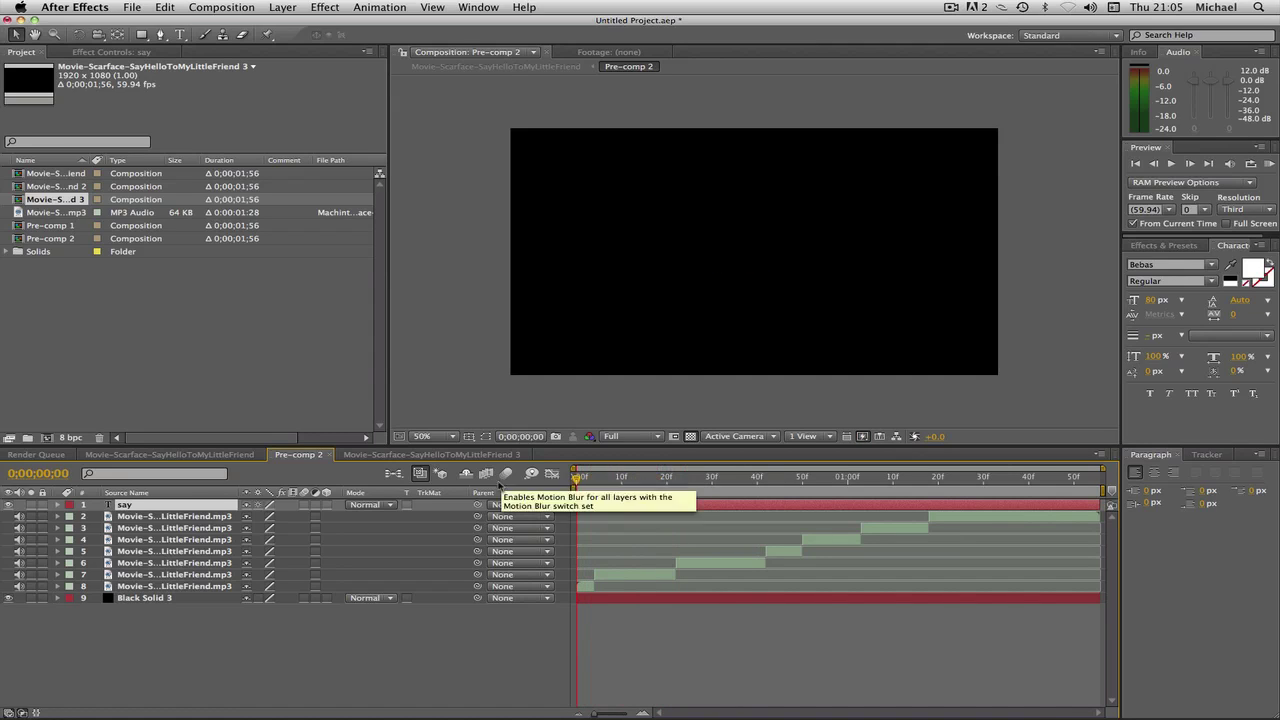
# Step: Add a text layer reading "HELLO" at 0;00;00;04 and position it just beneath SAY
pyautogui.click(180, 34)
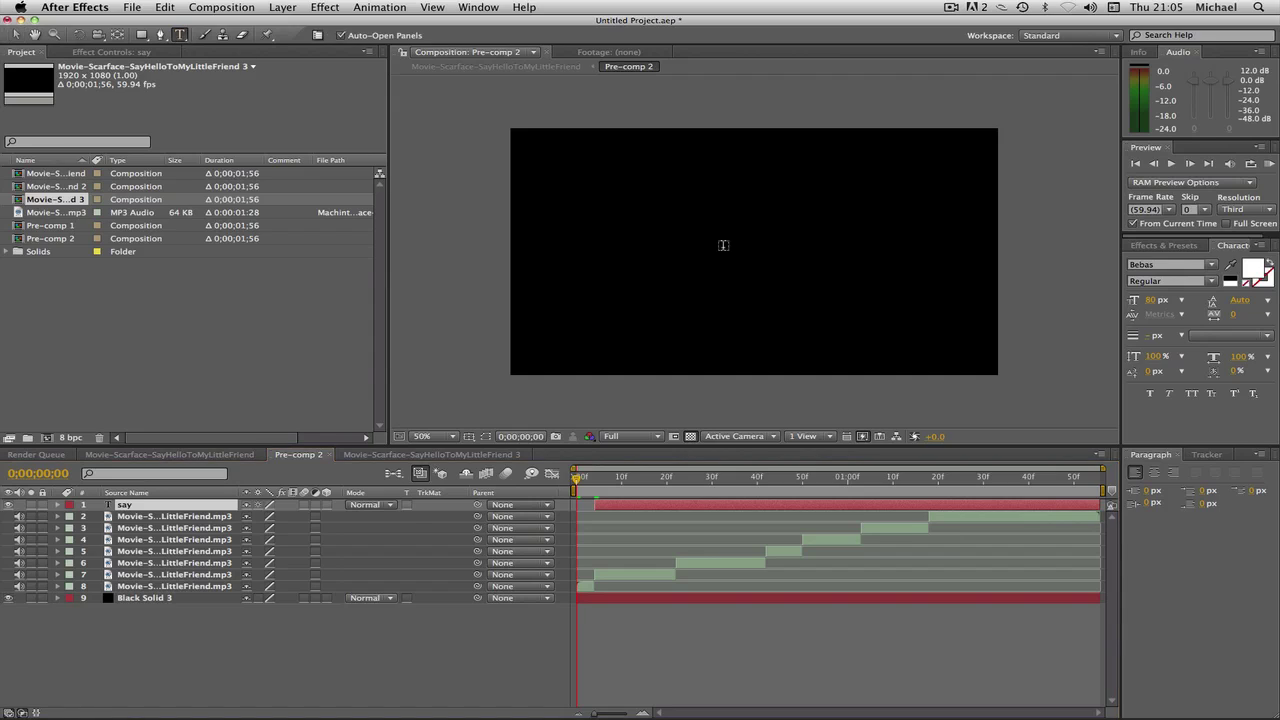
pyautogui.click(723, 243)
pyautogui.click(596, 485)
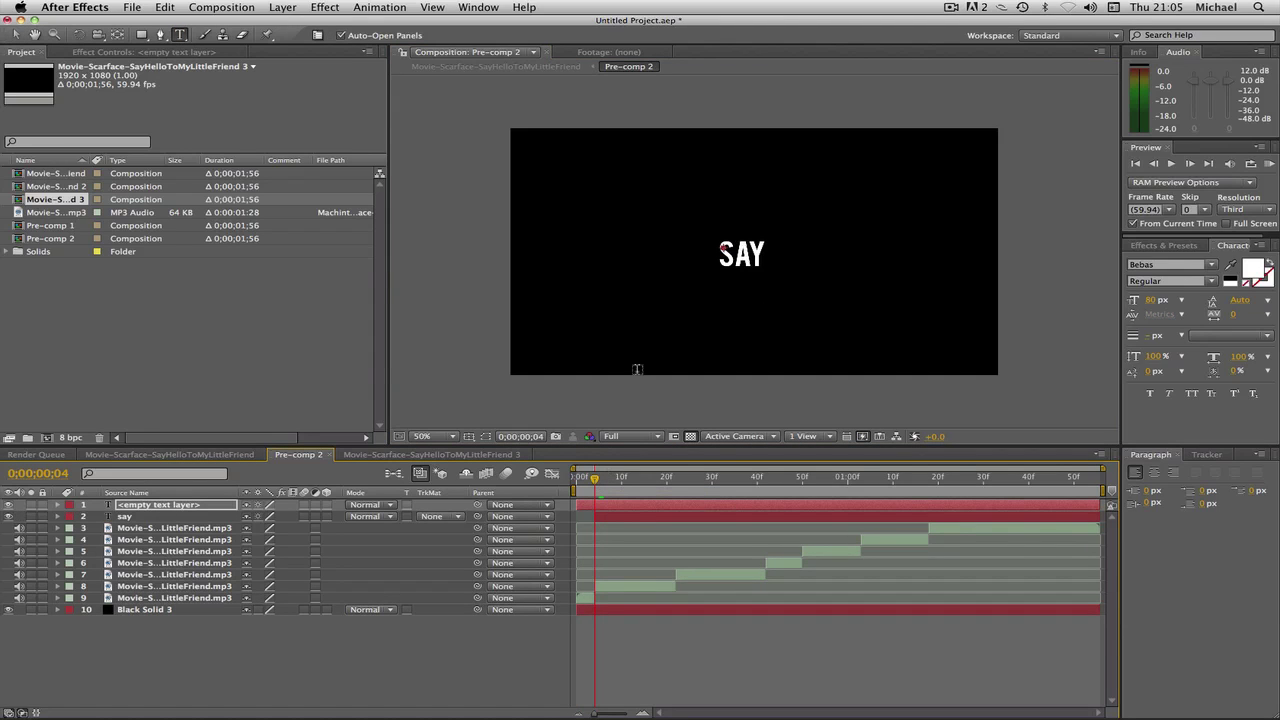
pyautogui.doubleClick(618, 510)
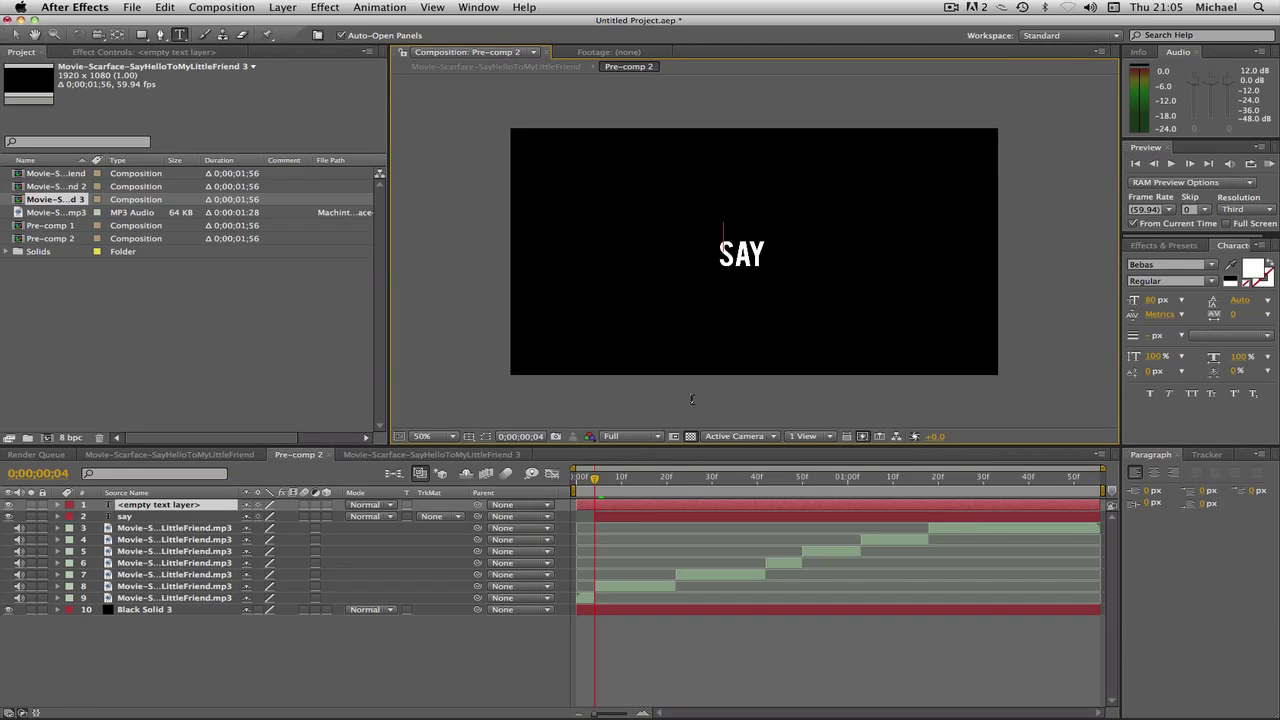
pyautogui.write('HELLO')
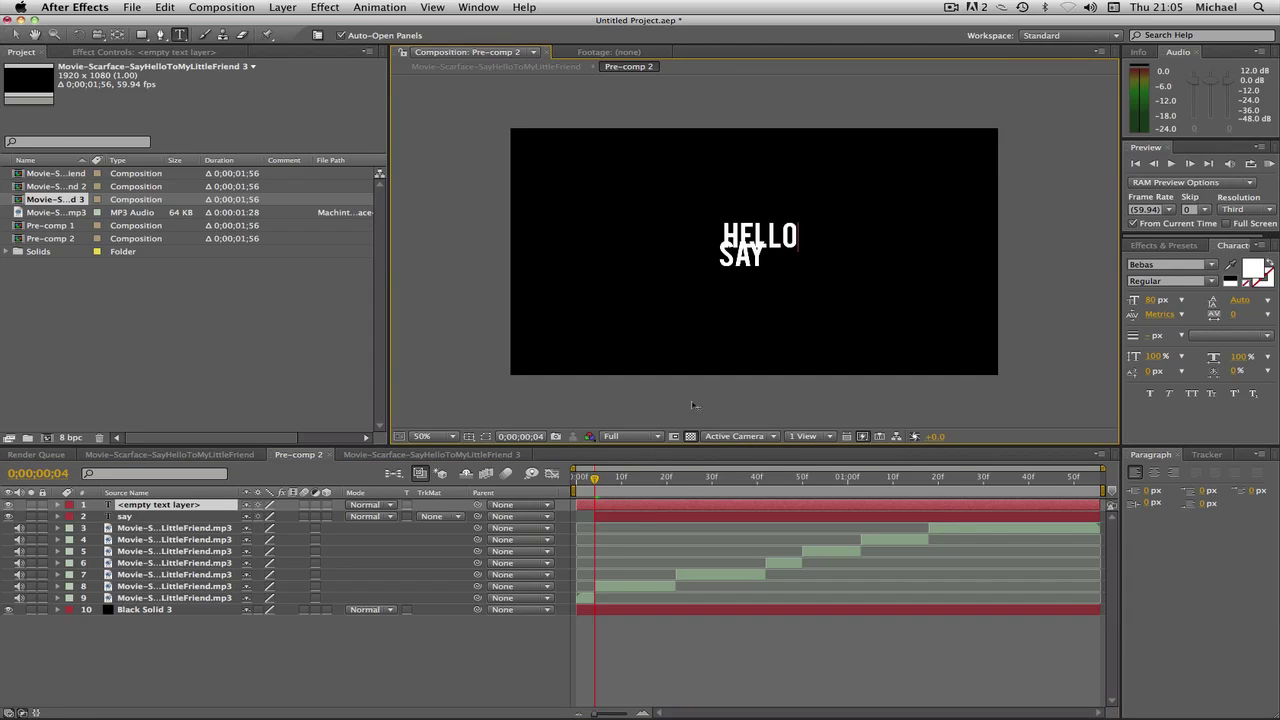
pyautogui.click(15, 34)
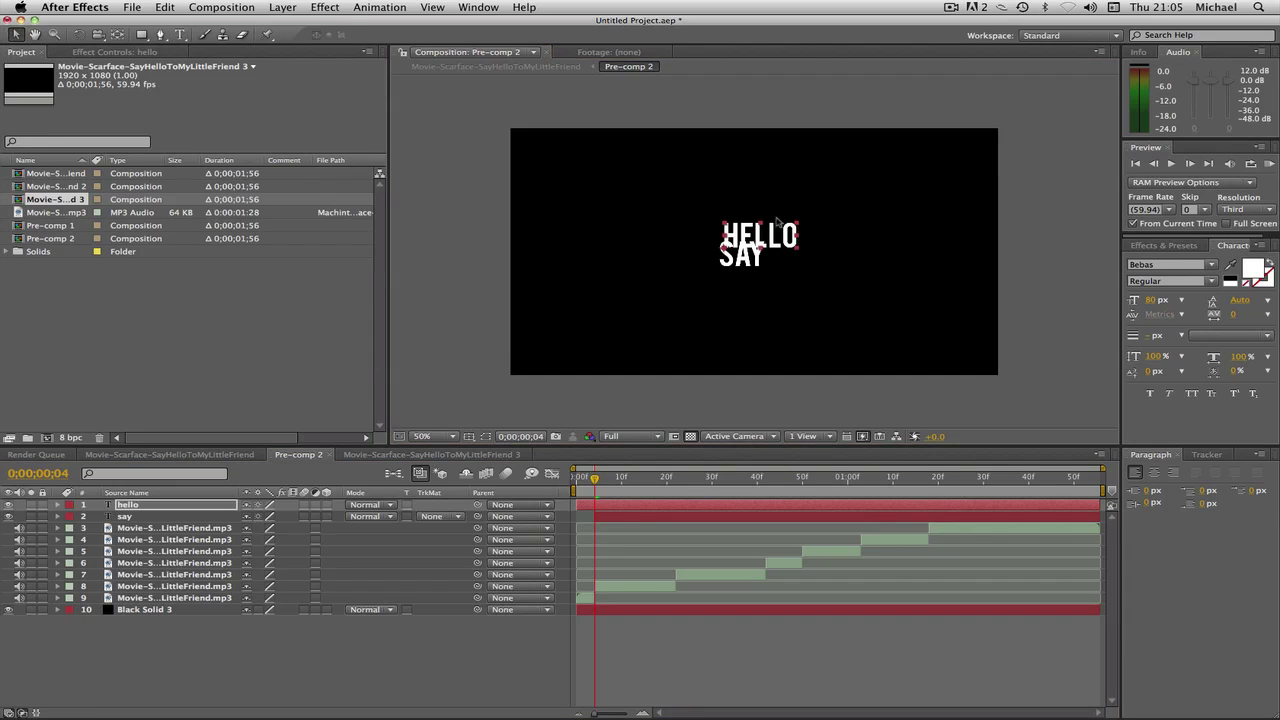
pyautogui.moveTo(790, 245); pyautogui.dragTo(778, 283)
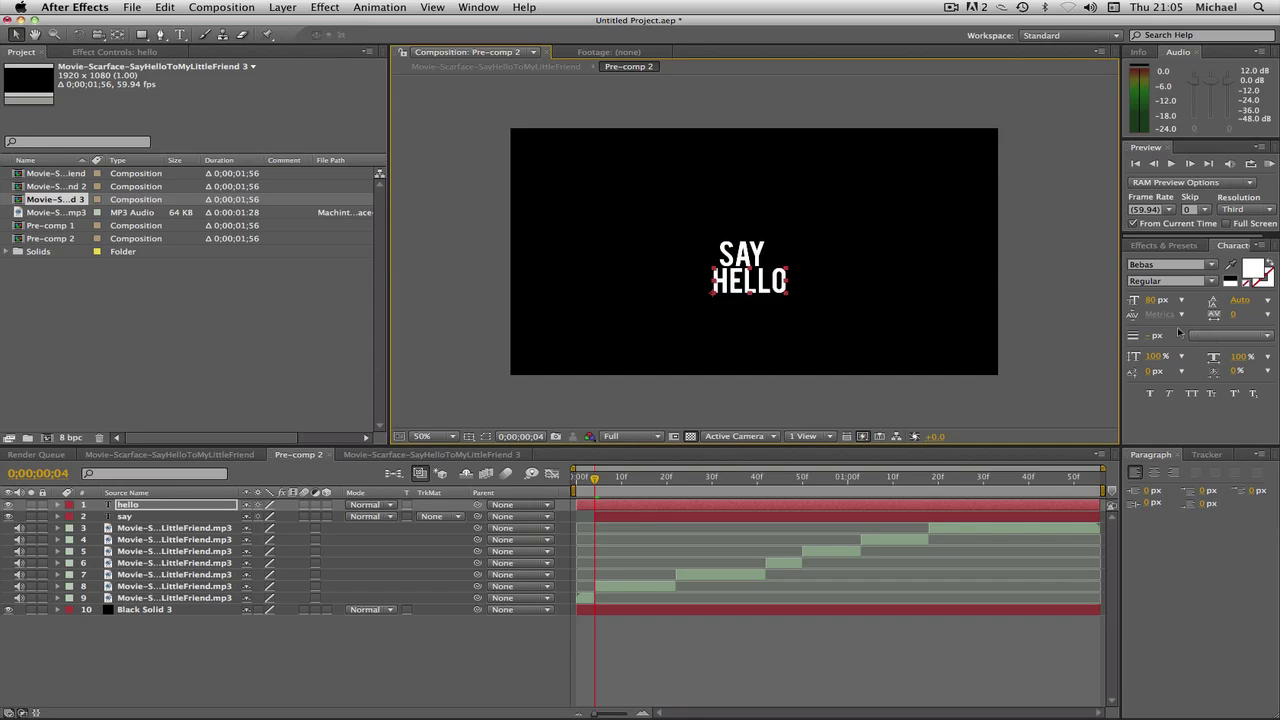
# Step: Increase the HELLO text's font size to 114 px and reposition it directly under SAY
pyautogui.click(1151, 300)
pyautogui.press('Up')
pyautogui.press('Up')
pyautogui.press('Up')
pyautogui.press('Up')
pyautogui.press('Up')
pyautogui.press('Up')
pyautogui.press('Up')
pyautogui.press('Up')
pyautogui.press('Up')
pyautogui.press('Up')
pyautogui.press('Up')
pyautogui.press('Up')
pyautogui.press('Up')
pyautogui.press('Up')
pyautogui.press('Up')
pyautogui.press('Up')
pyautogui.press('Up')
pyautogui.press('Up')
pyautogui.press('Up')
pyautogui.press('Up')
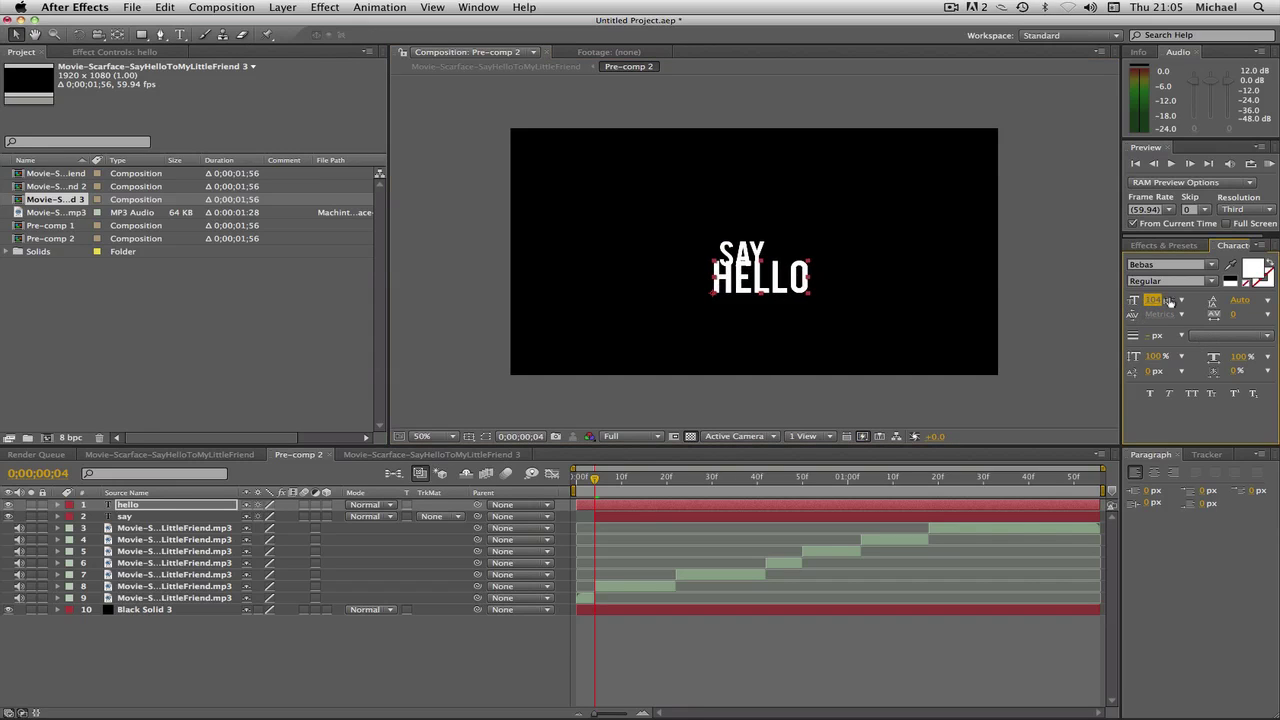
pyautogui.moveTo(784, 271); pyautogui.dragTo(780, 279)
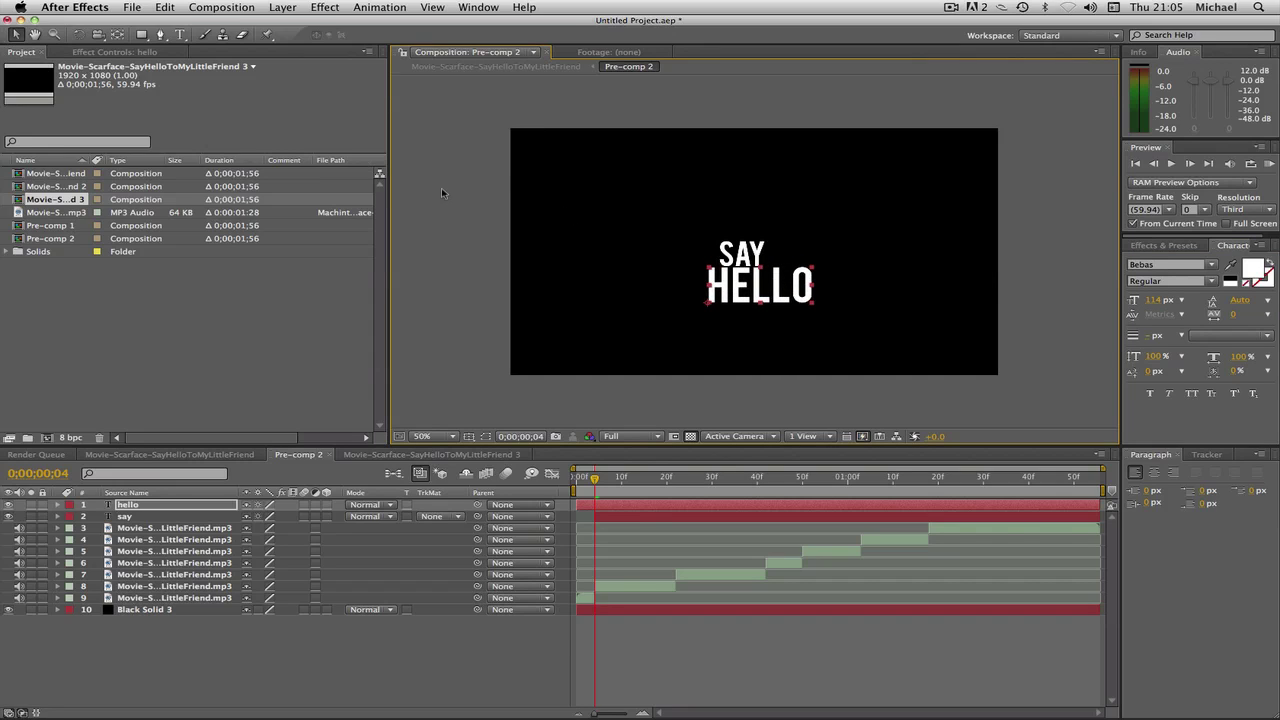
# Step: Trim the start of the hello layer to 0;00;00;22 to match the start of its audio segment
pyautogui.click(779, 316)
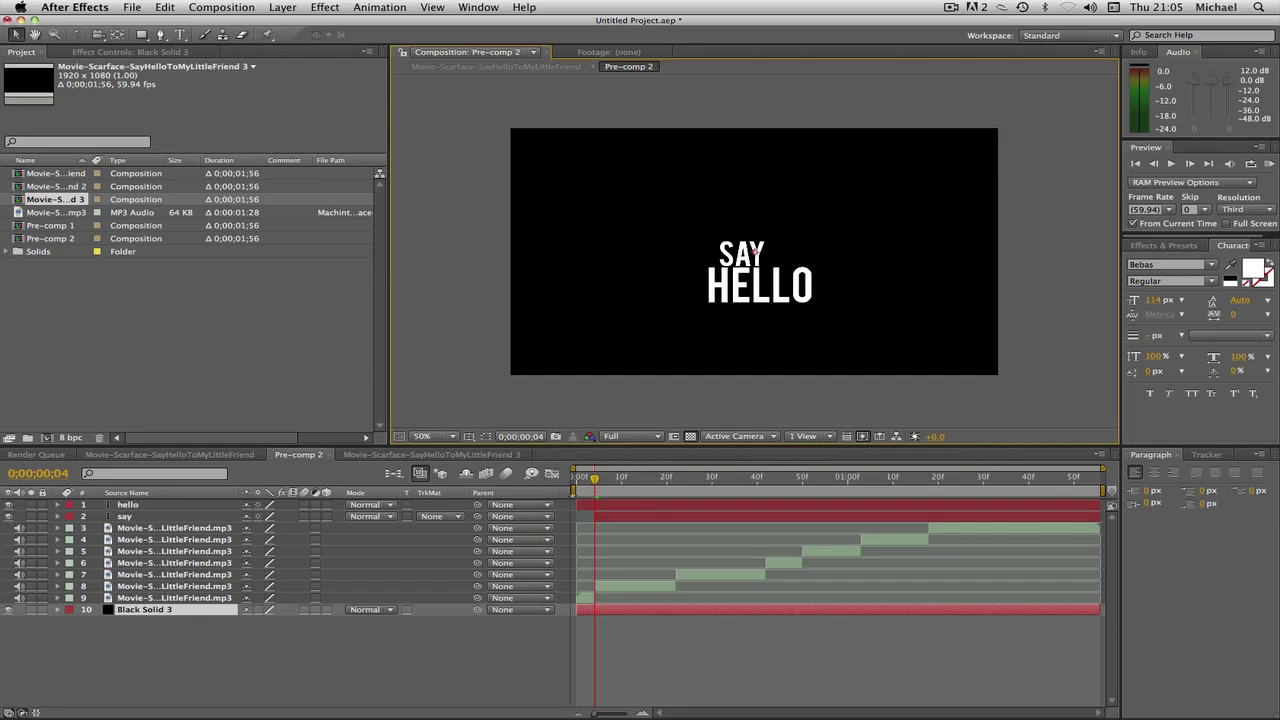
pyautogui.moveTo(600, 504); pyautogui.dragTo(677, 481)
pyautogui.click(671, 478)
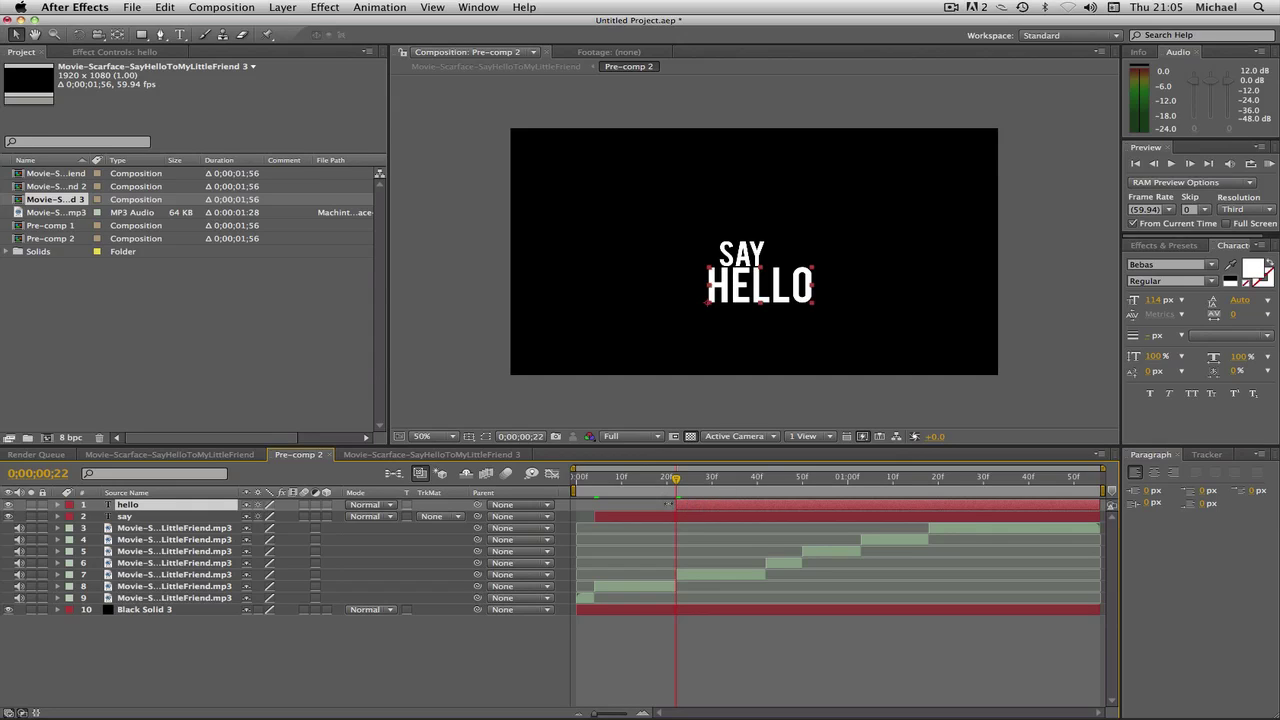
# Step: Add a text layer reading "TO" at 0;00;00;42, below the end of HELLO
pyautogui.click(766, 479)
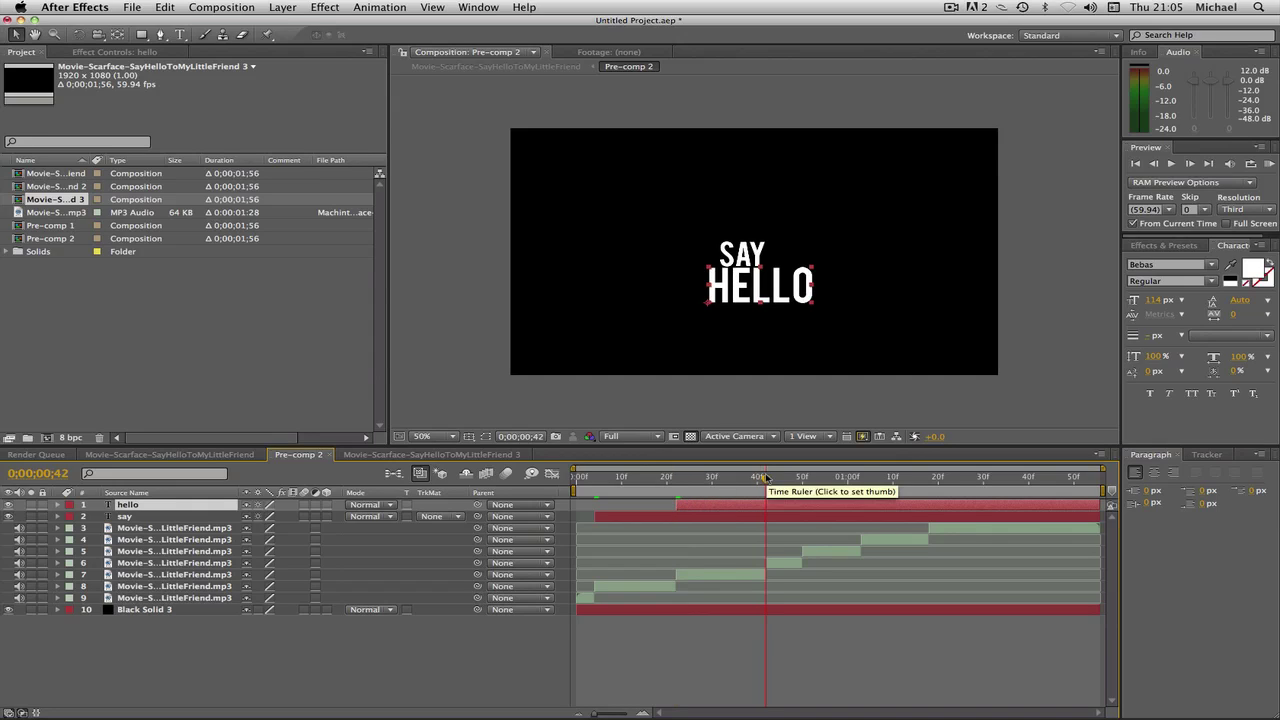
pyautogui.click(180, 34)
pyautogui.click(805, 337)
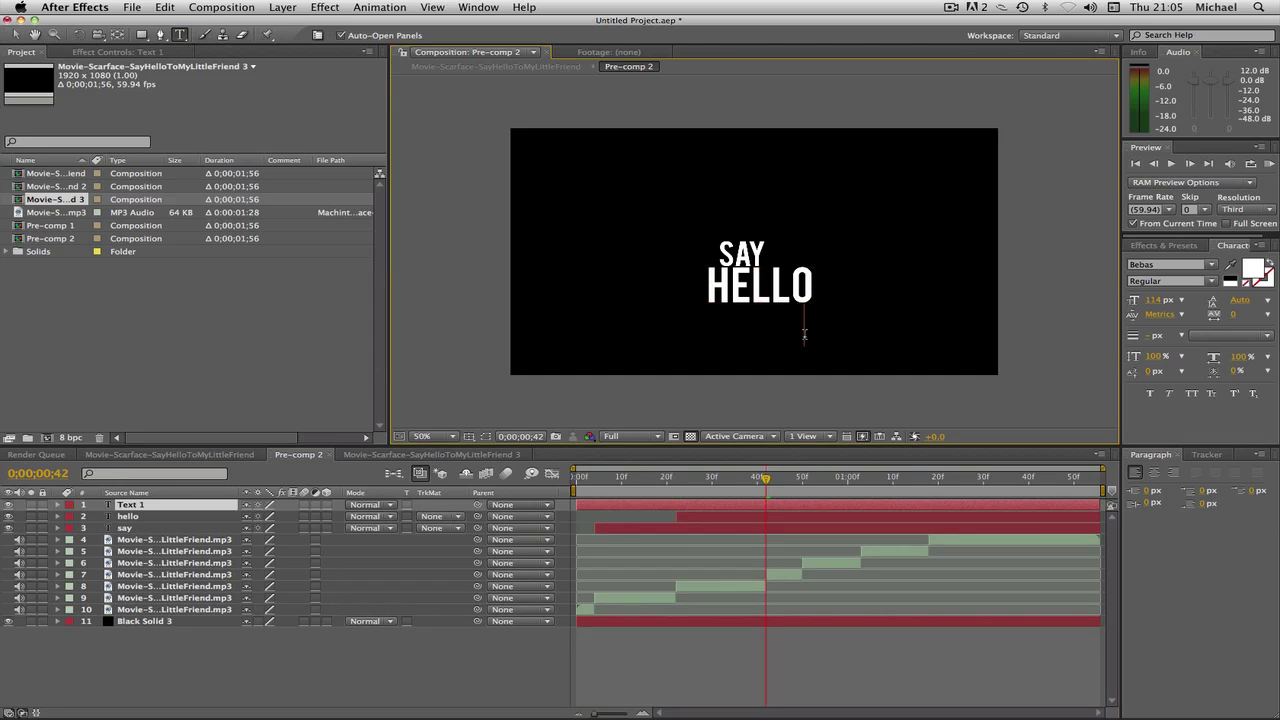
pyautogui.write('TO')
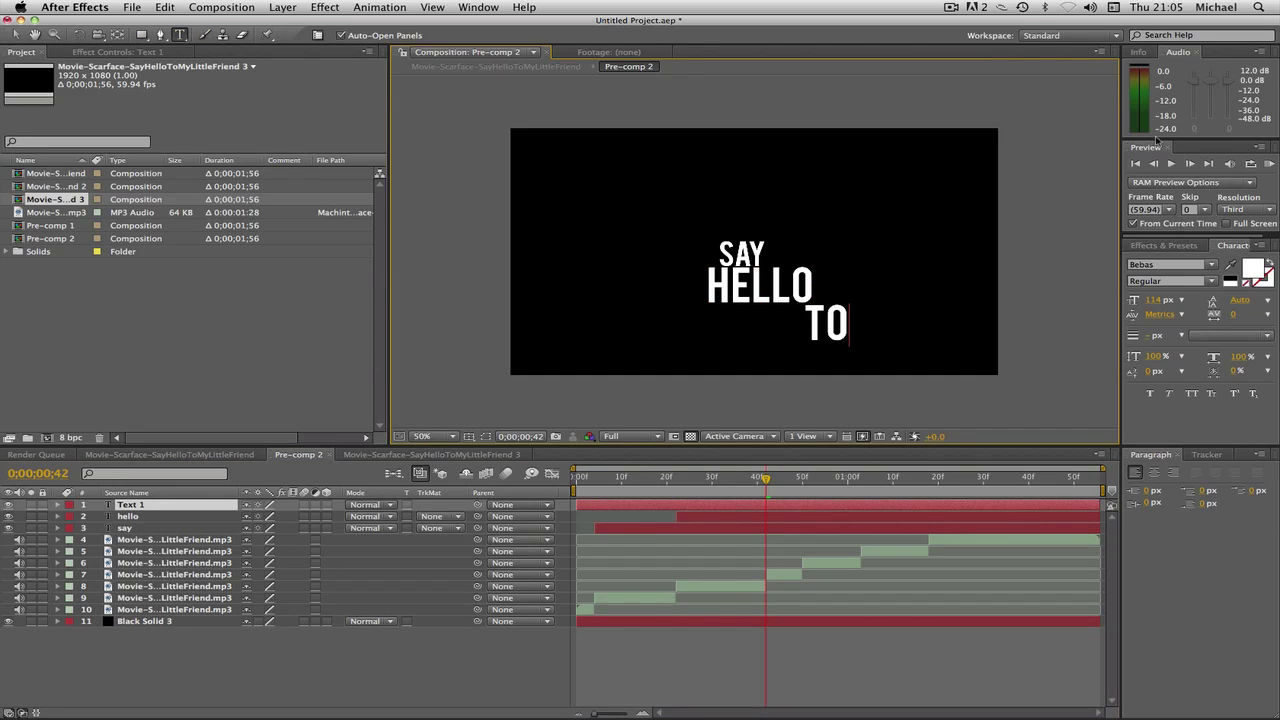
# Step: Reduce the font size of the TO text to 70 px
pyautogui.click(1152, 300)
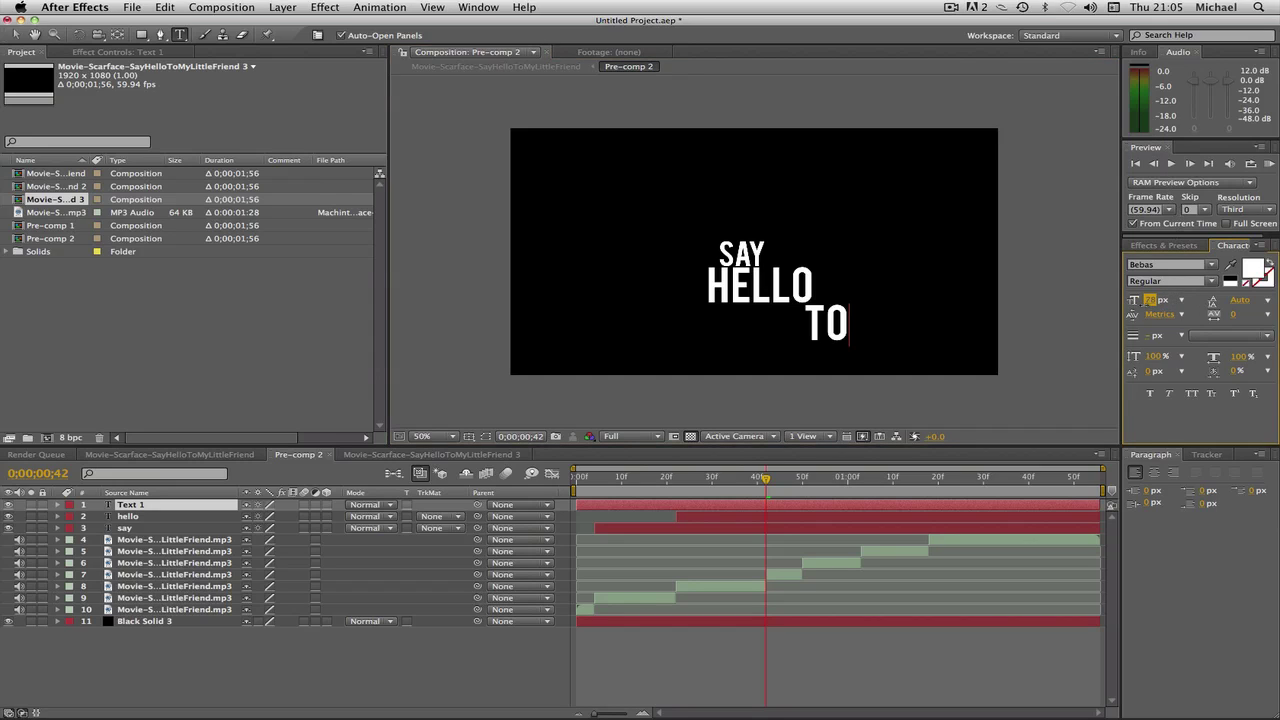
pyautogui.press('super+a')
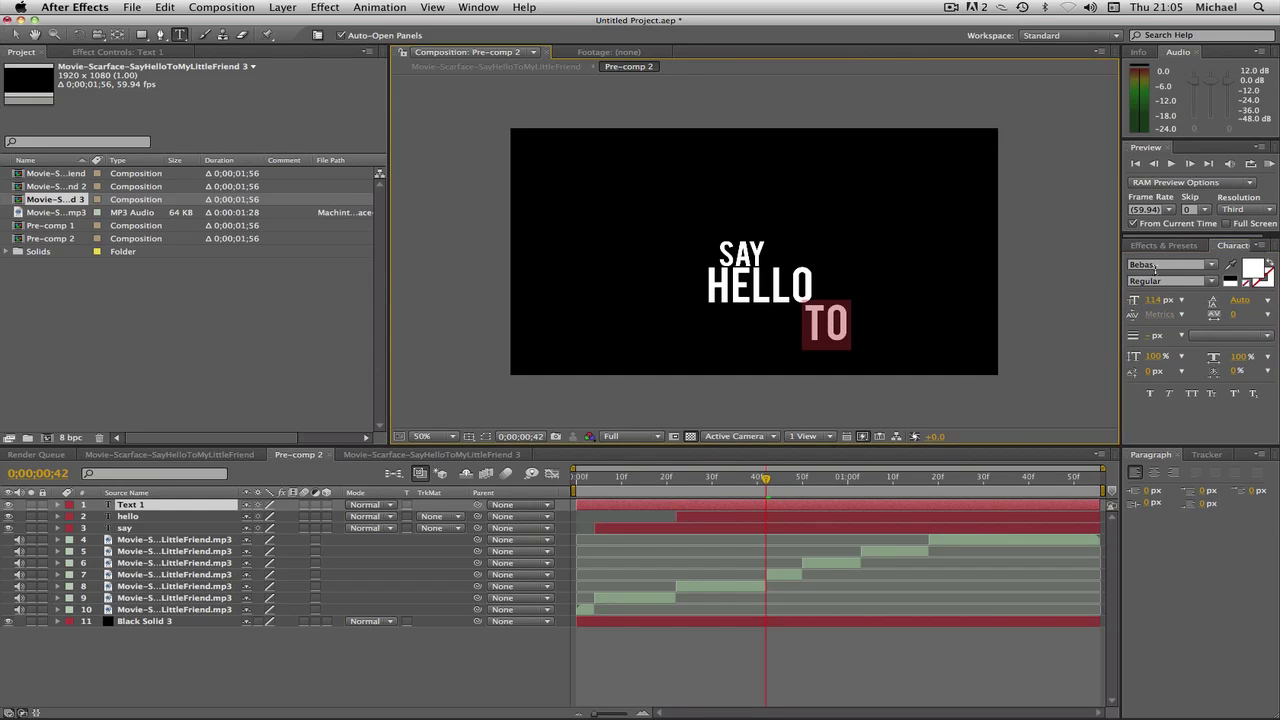
pyautogui.click(1150, 300)
pyautogui.write('72')
pyautogui.press('Return')
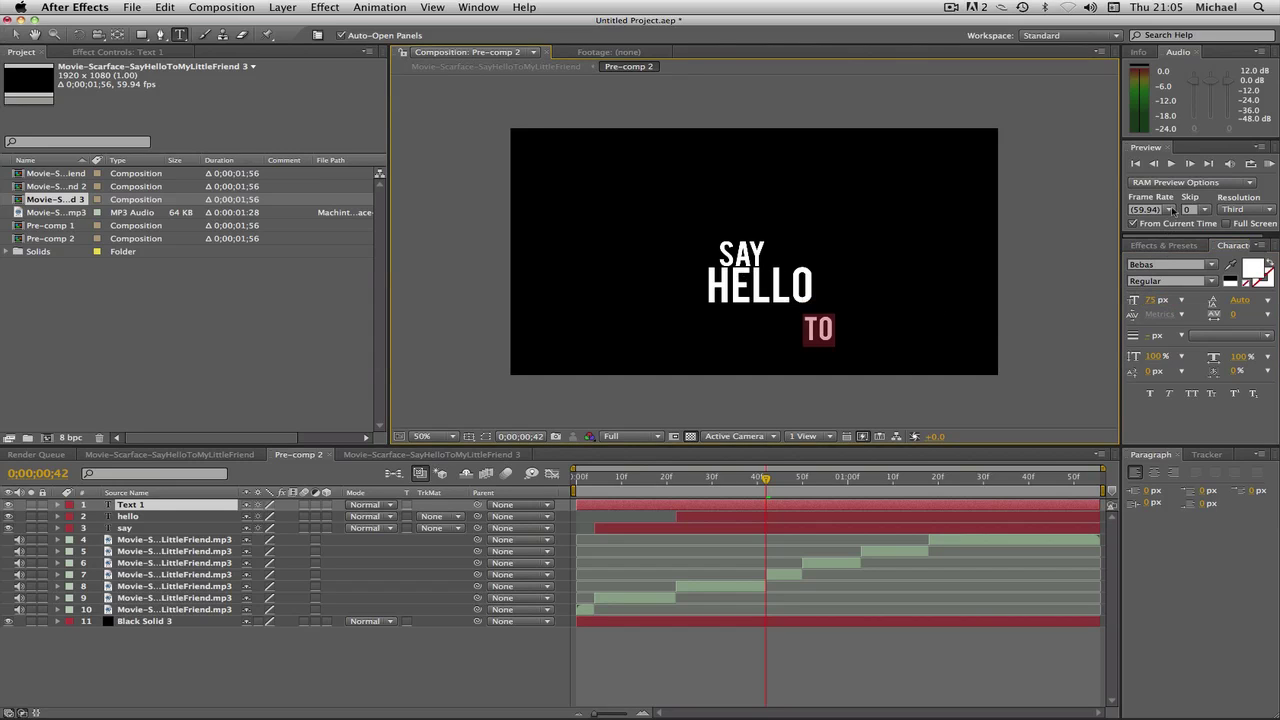
pyautogui.moveTo(1172, 302); pyautogui.dragTo(1157, 308)
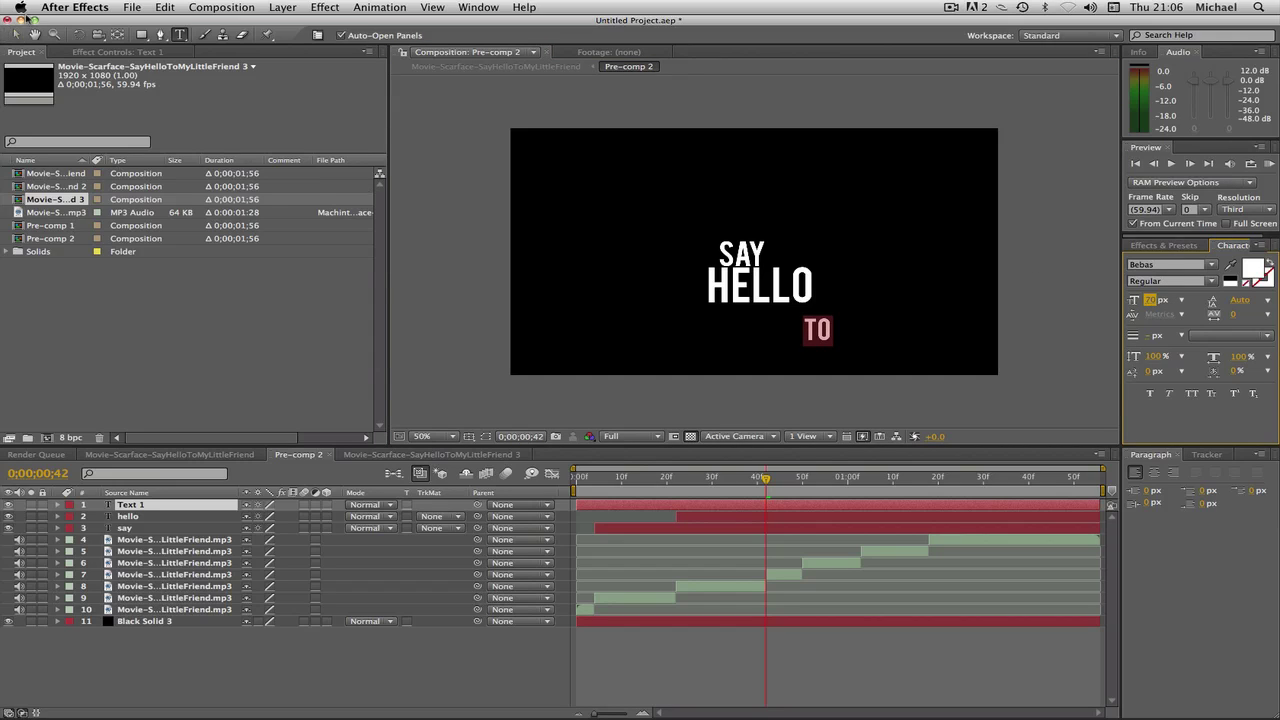
# Step: Try the TO text rotated a quarter turn counterclockwise, standing against the start of HELLO
pyautogui.click(16, 34)
pyautogui.moveTo(829, 330); pyautogui.dragTo(809, 252)
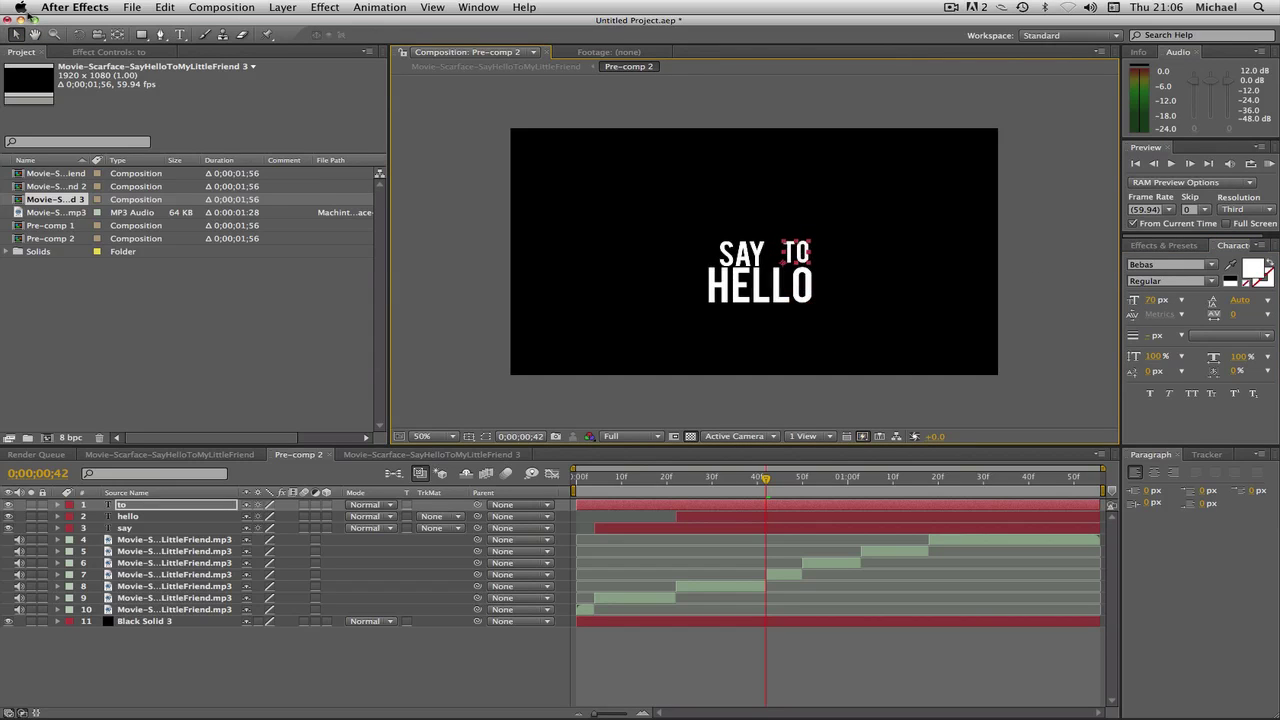
pyautogui.click(80, 34)
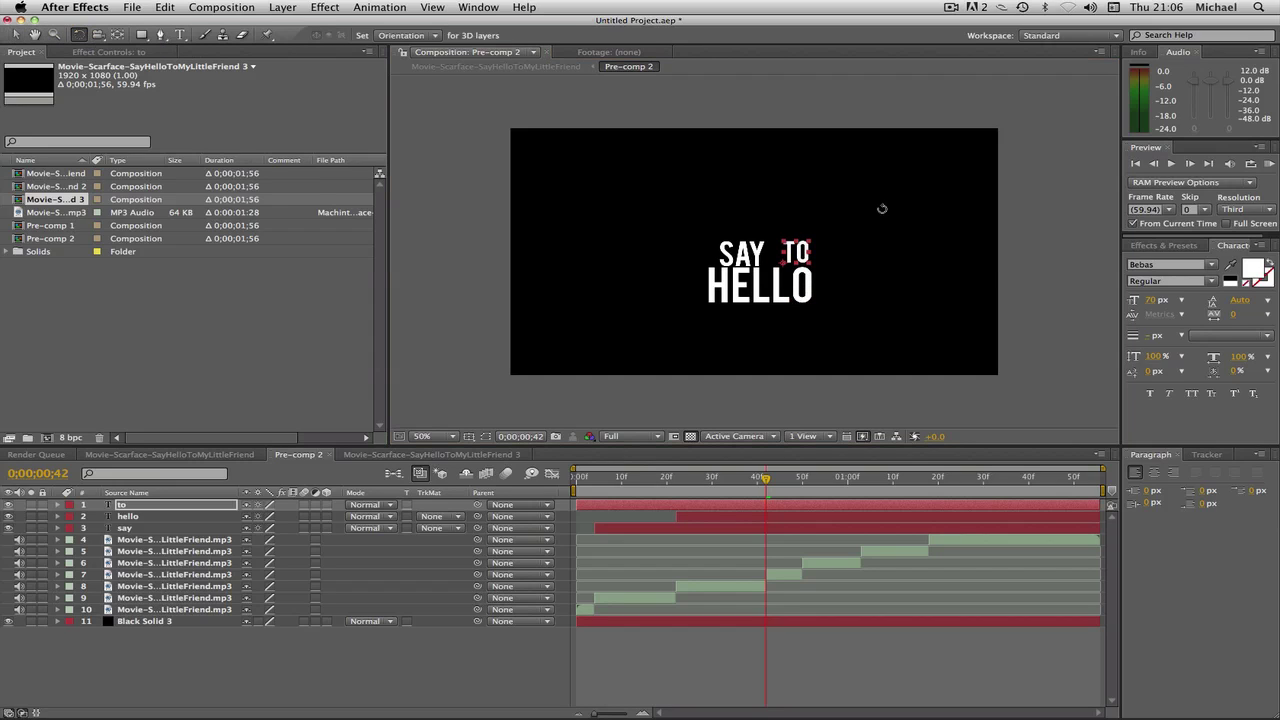
pyautogui.moveTo(790, 250); pyautogui.dragTo(686, 288)
pyautogui.click(14, 34)
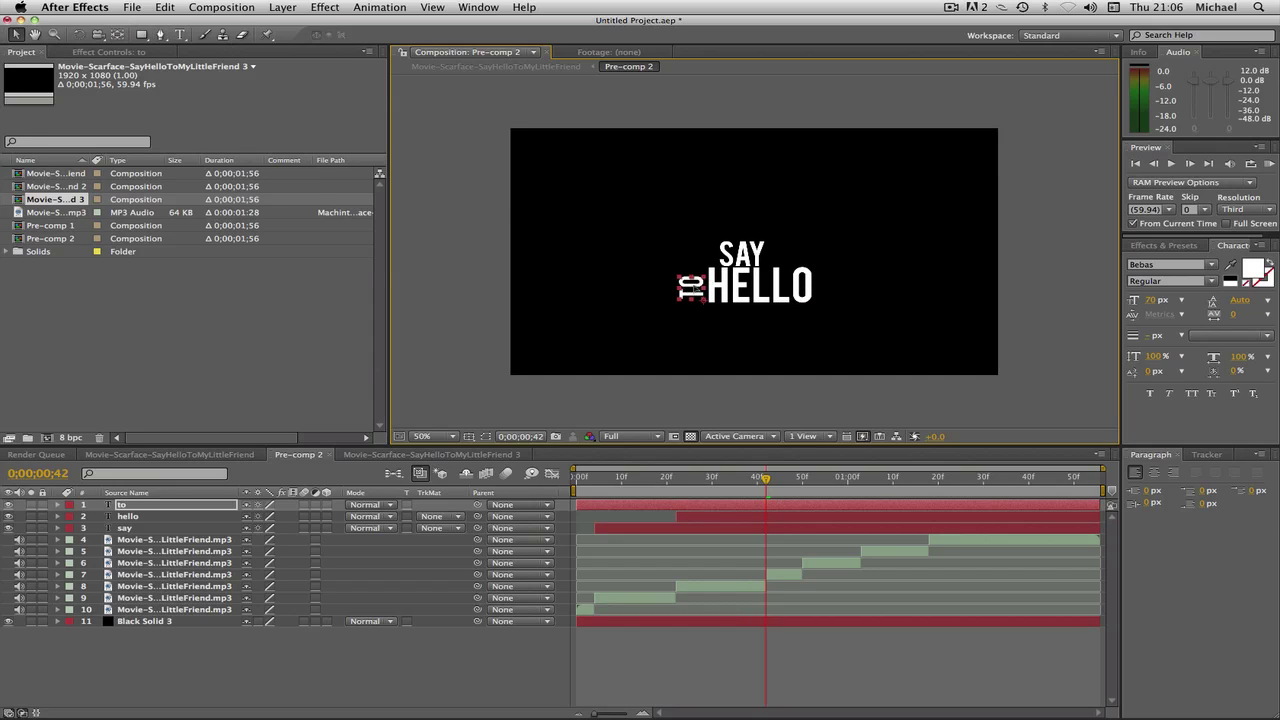
pyautogui.moveTo(690, 286); pyautogui.dragTo(695, 292)
pyautogui.click(975, 292)
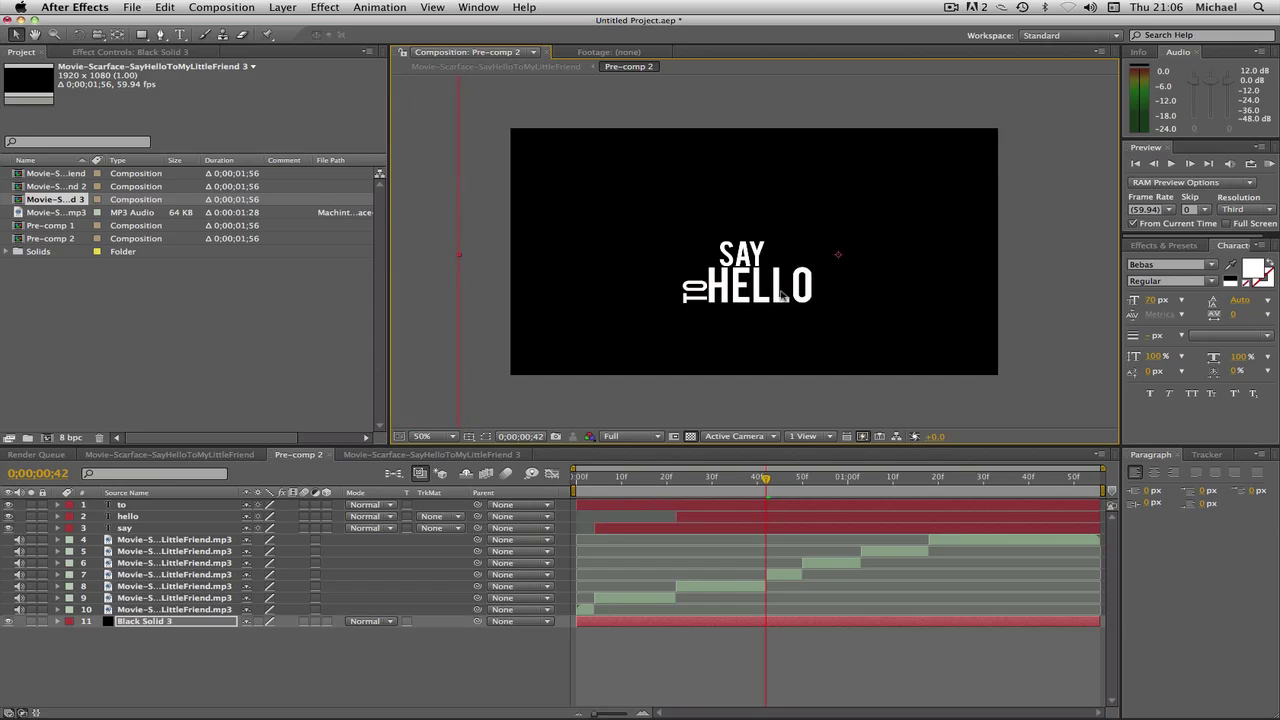
# Step: Rotate the TO text so it reads downward and place it against the end of HELLO
pyautogui.click(125, 504)
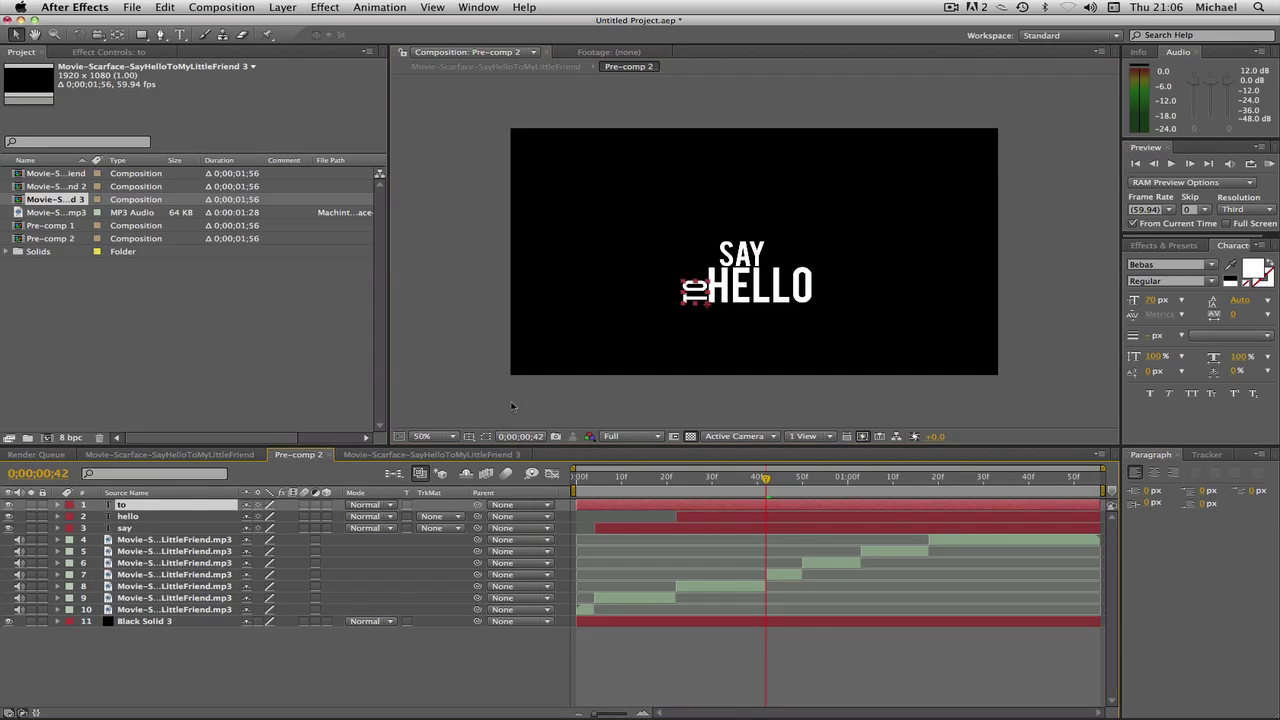
pyautogui.click(79, 34)
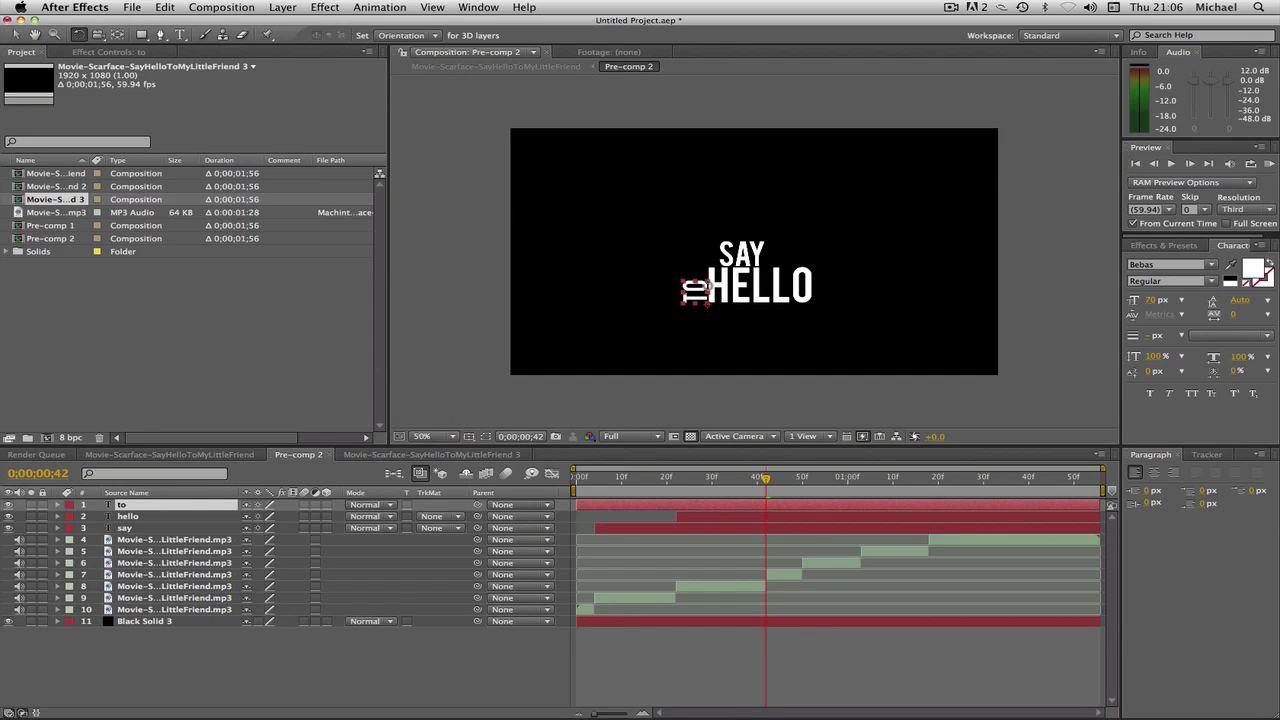
pyautogui.moveTo(702, 287); pyautogui.dragTo(826, 287)
pyautogui.click(15, 34)
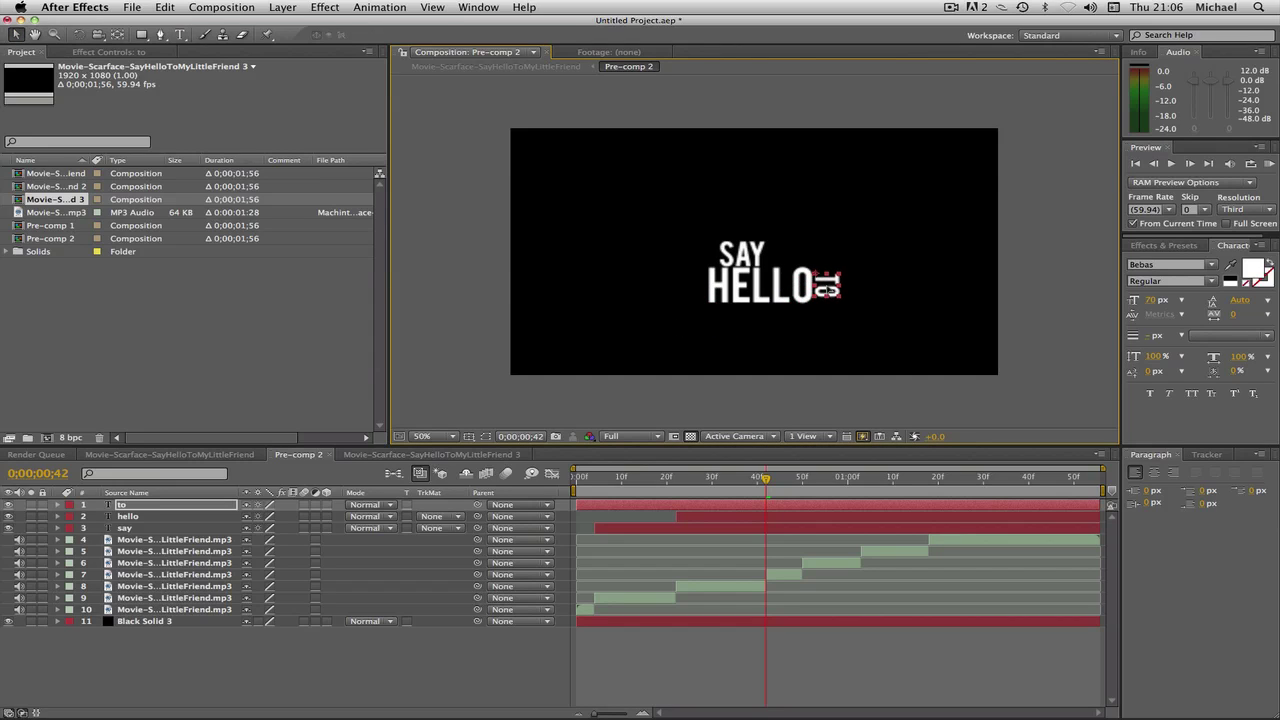
pyautogui.click(845, 279)
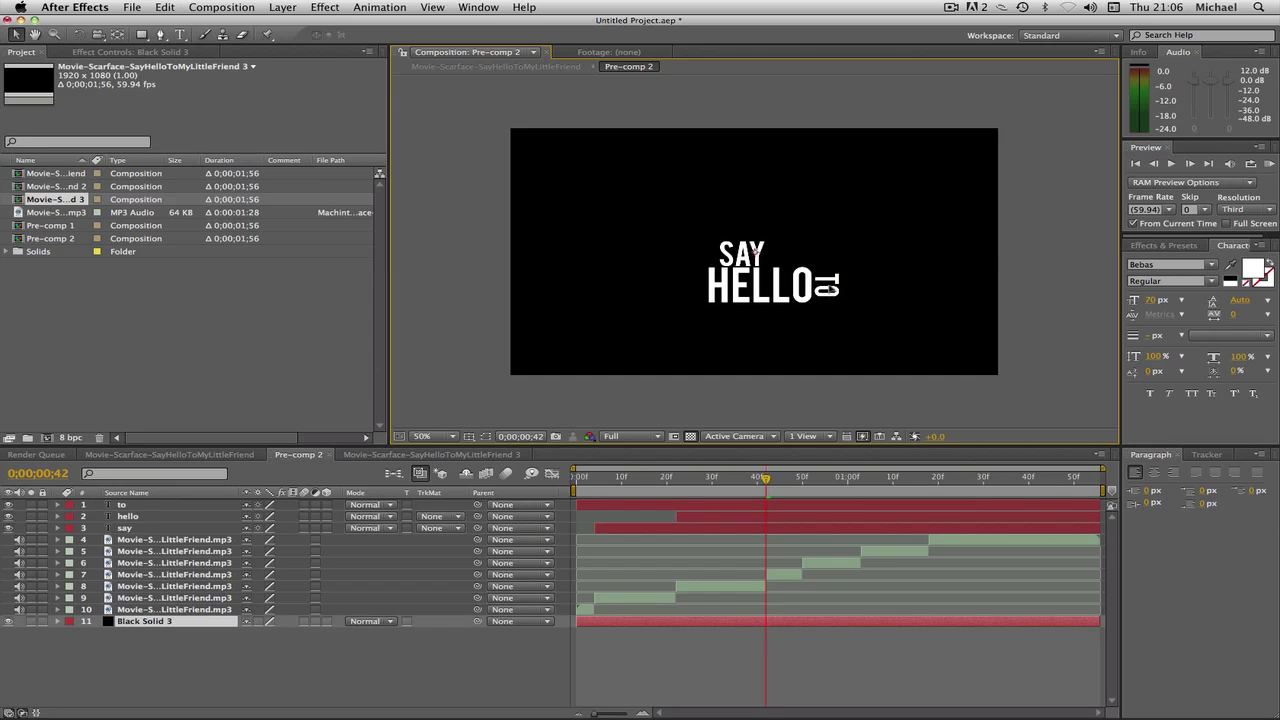
# Step: Align the lower edge of TO with HELLO and trim the to layer's start to 0;00;00;42, matching its audio segment
pyautogui.click(222, 504)
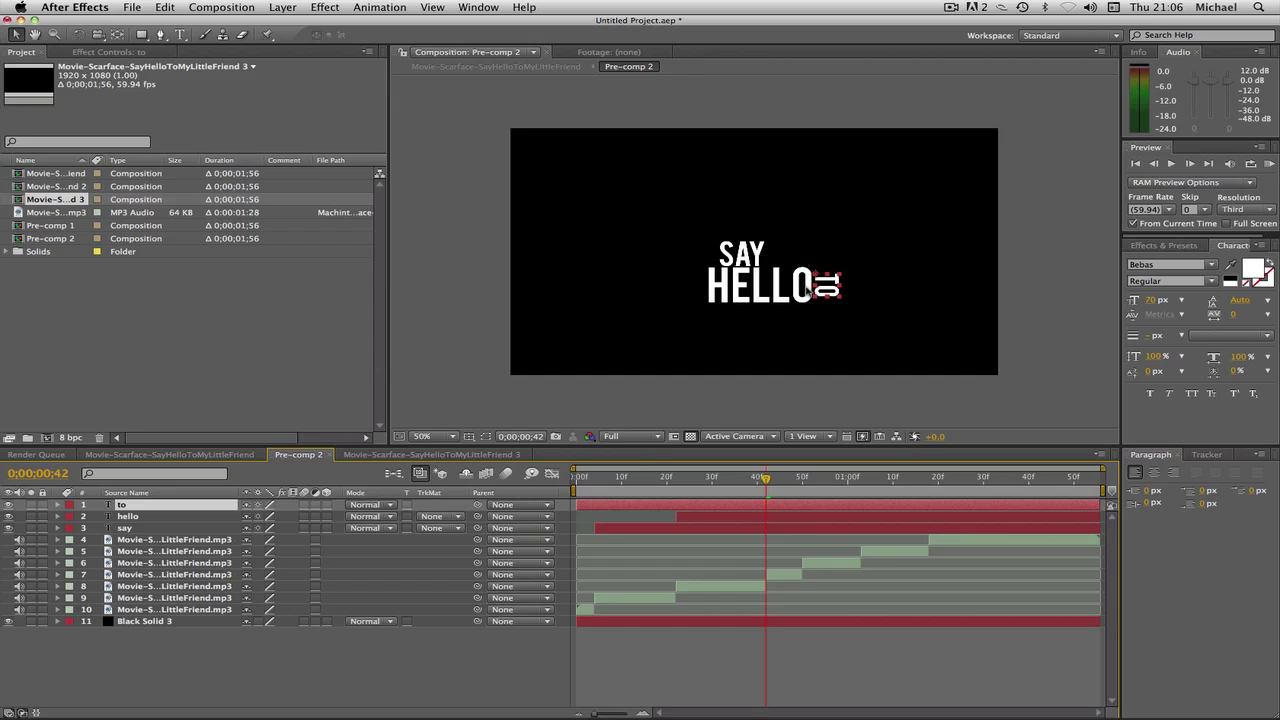
pyautogui.press('Return')
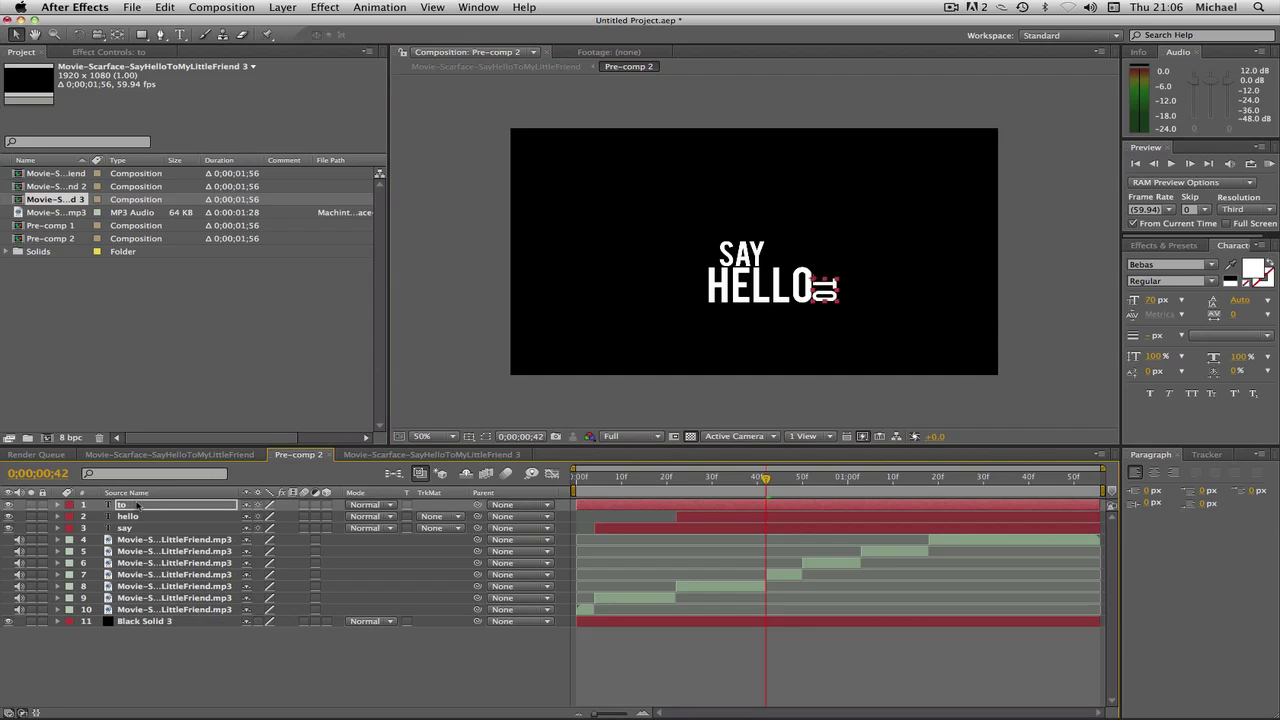
pyautogui.click(980, 218)
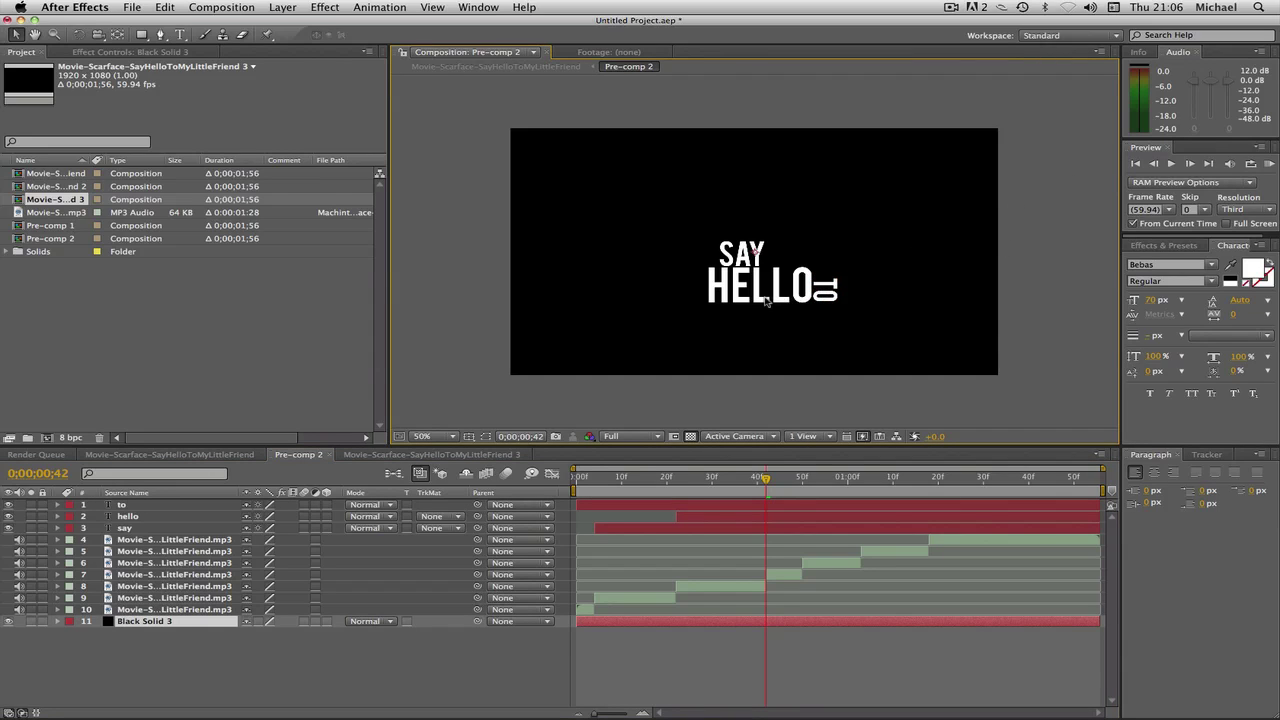
pyautogui.moveTo(579, 507); pyautogui.dragTo(803, 483)
# Step: Add a text layer reading "MY" at 0;00;00;50 and position it just beneath TO
pyautogui.click(180, 34)
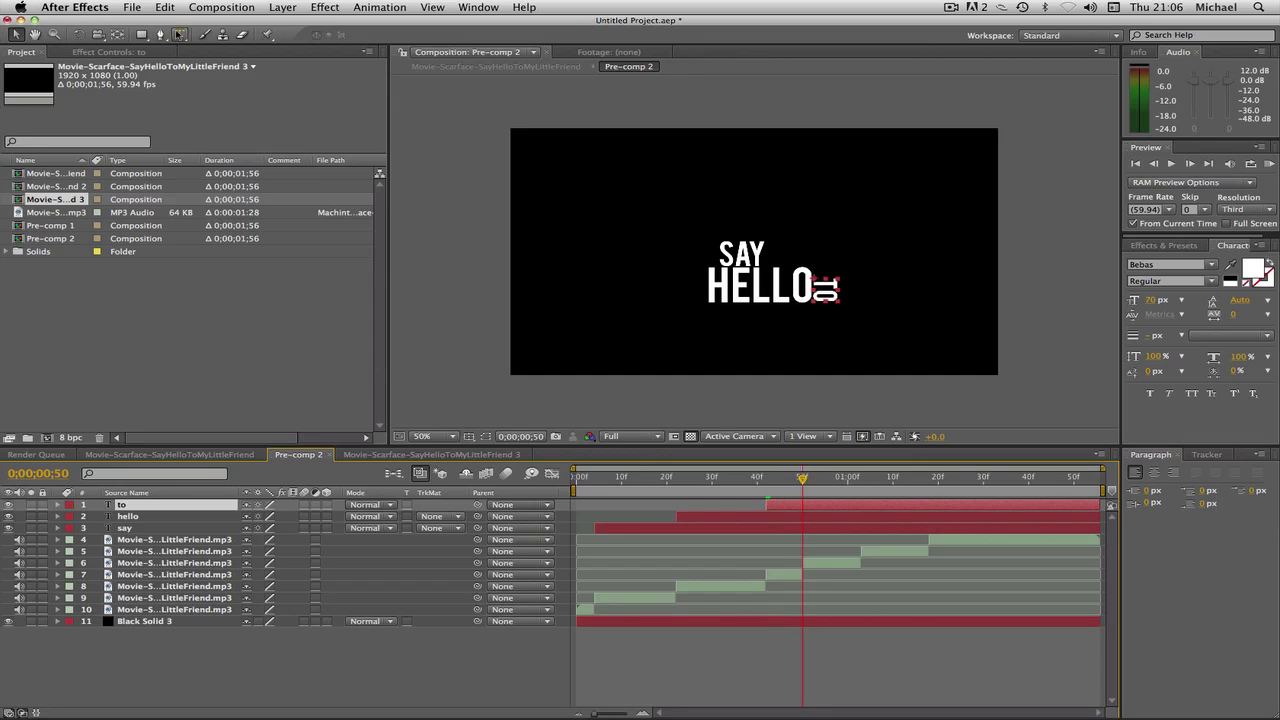
pyautogui.click(847, 289)
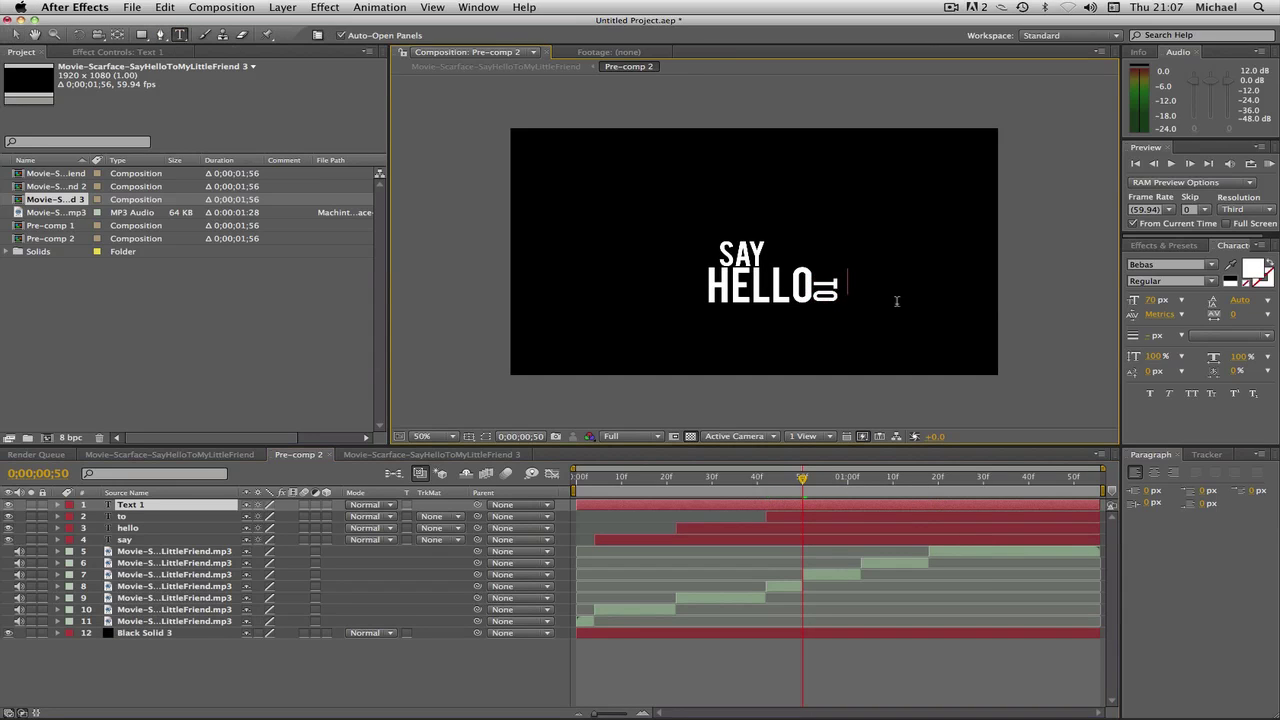
pyautogui.write('MY')
pyautogui.click(15, 34)
pyautogui.moveTo(853, 283); pyautogui.dragTo(821, 318)
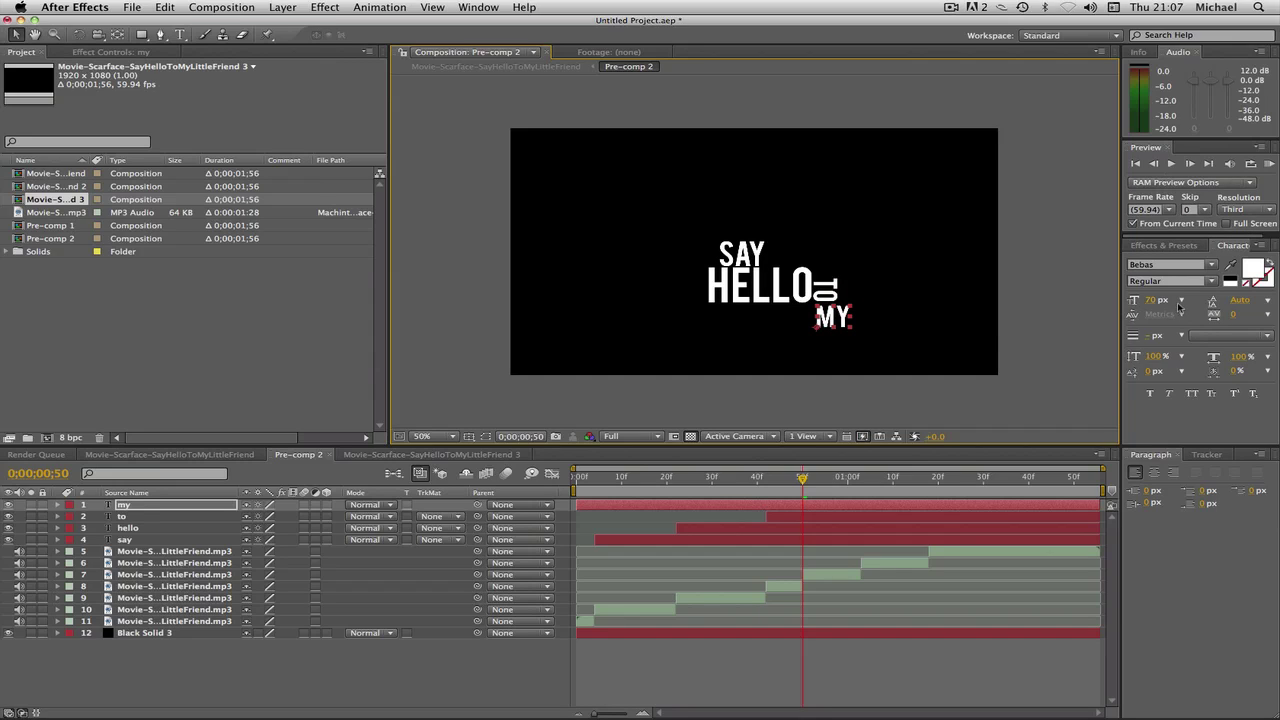
# Step: Increase the MY text's font size to 94 px and reposition it under the end of HELLO, flush with the outer edge of TO
pyautogui.click(1160, 302)
pyautogui.press('Up')
pyautogui.press('Up')
pyautogui.press('Up')
pyautogui.press('Up')
pyautogui.press('Up')
pyautogui.press('Up')
pyautogui.press('Up')
pyautogui.press('Up')
pyautogui.press('Up')
pyautogui.press('Up')
pyautogui.press('Up')
pyautogui.press('Up')
pyautogui.press('Up')
pyautogui.press('Up')
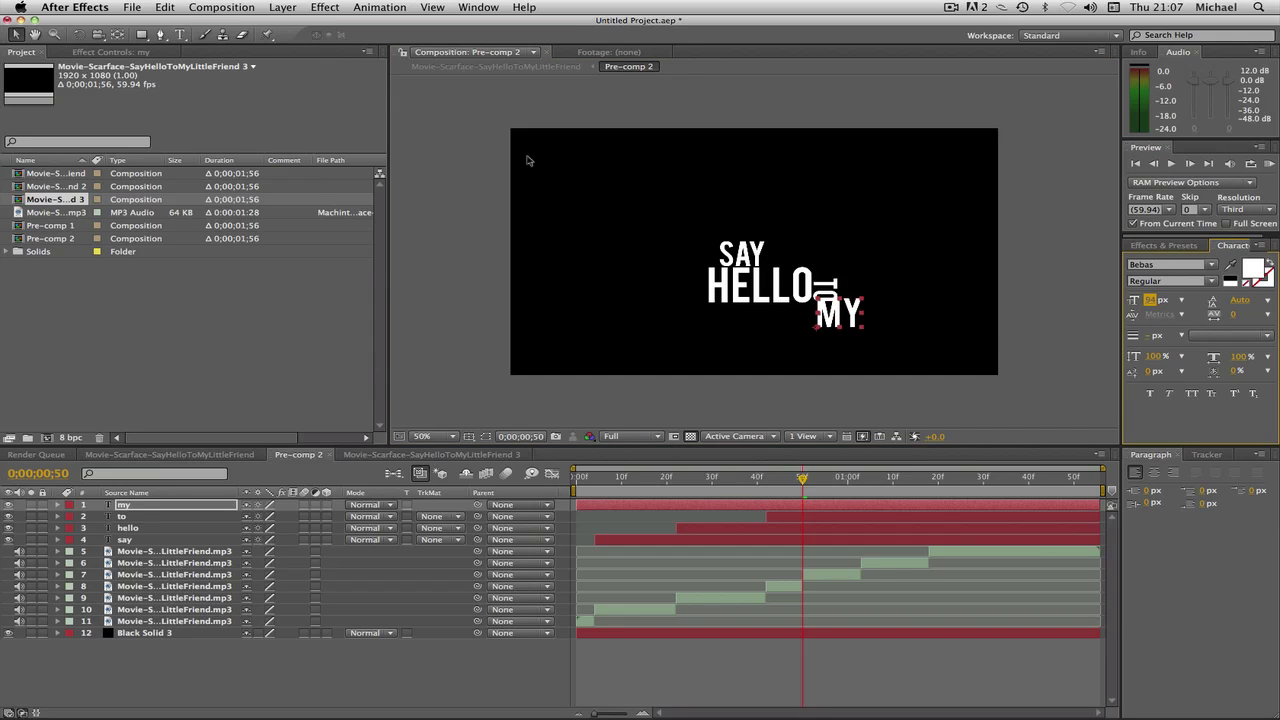
pyautogui.moveTo(838, 314); pyautogui.dragTo(813, 319)
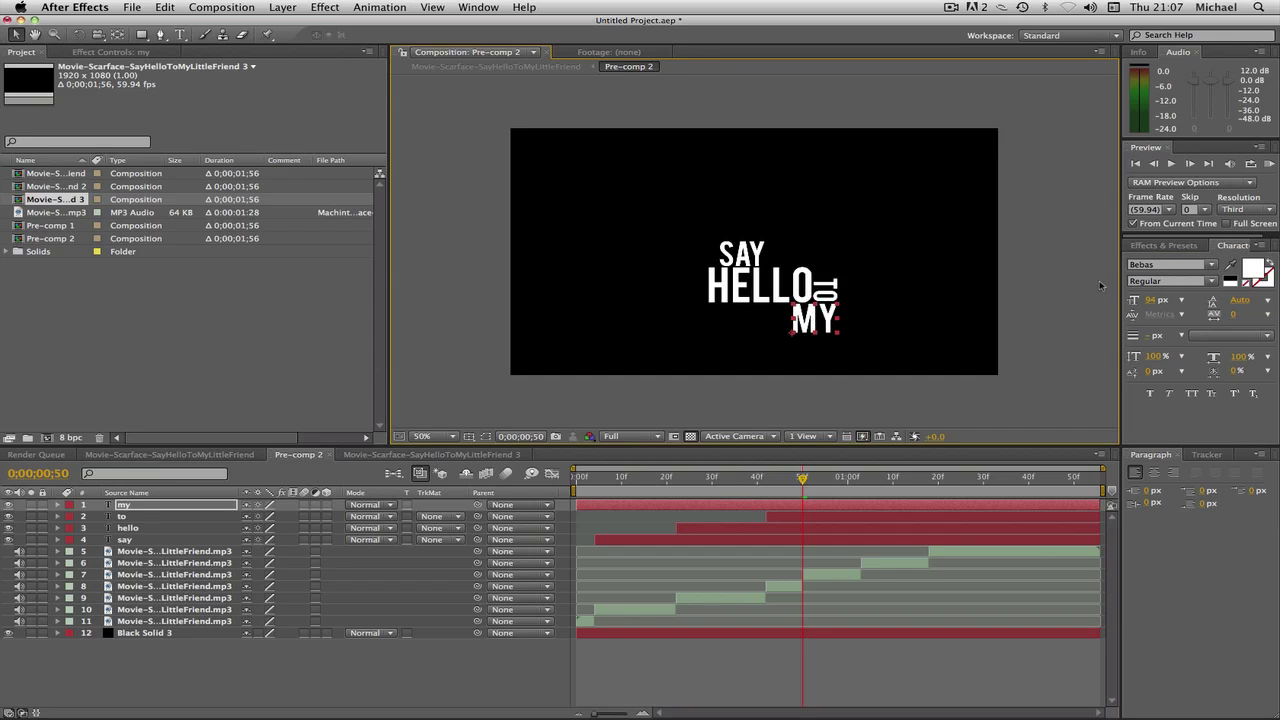
pyautogui.click(994, 302)
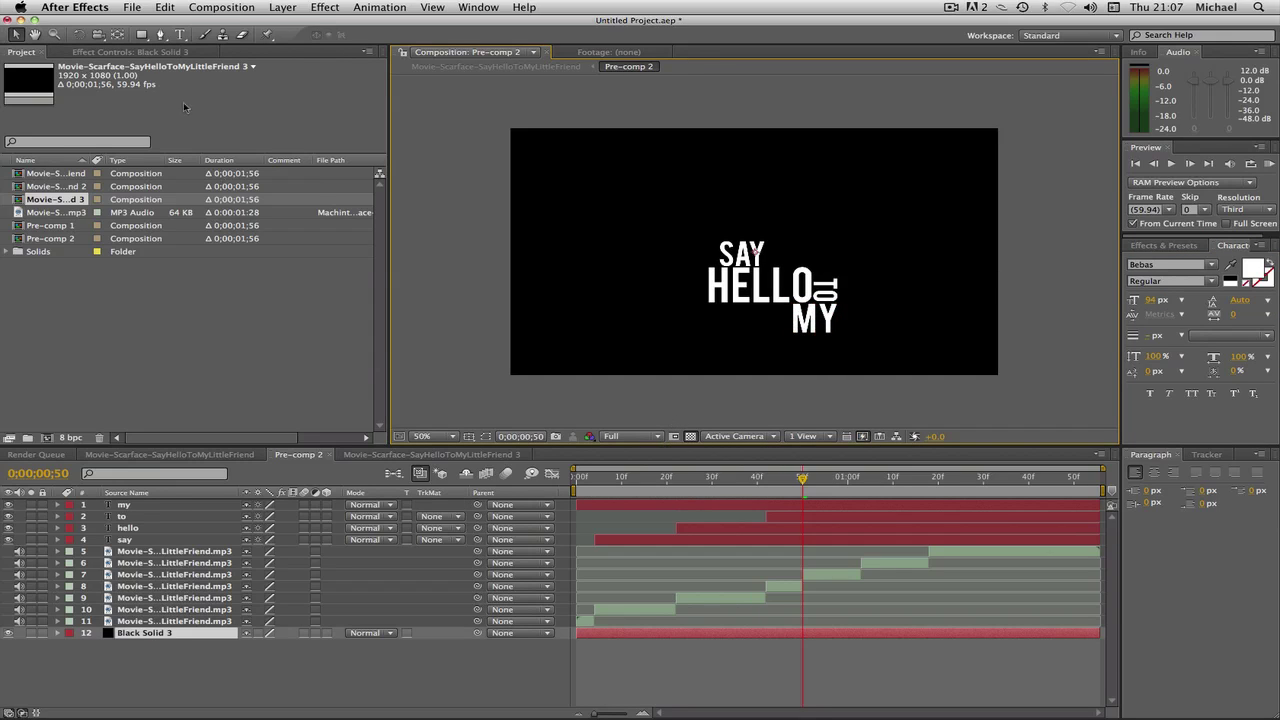
# Step: Add a text layer reading "LITTLE" beneath HELLO, in front of MY
pyautogui.click(180, 34)
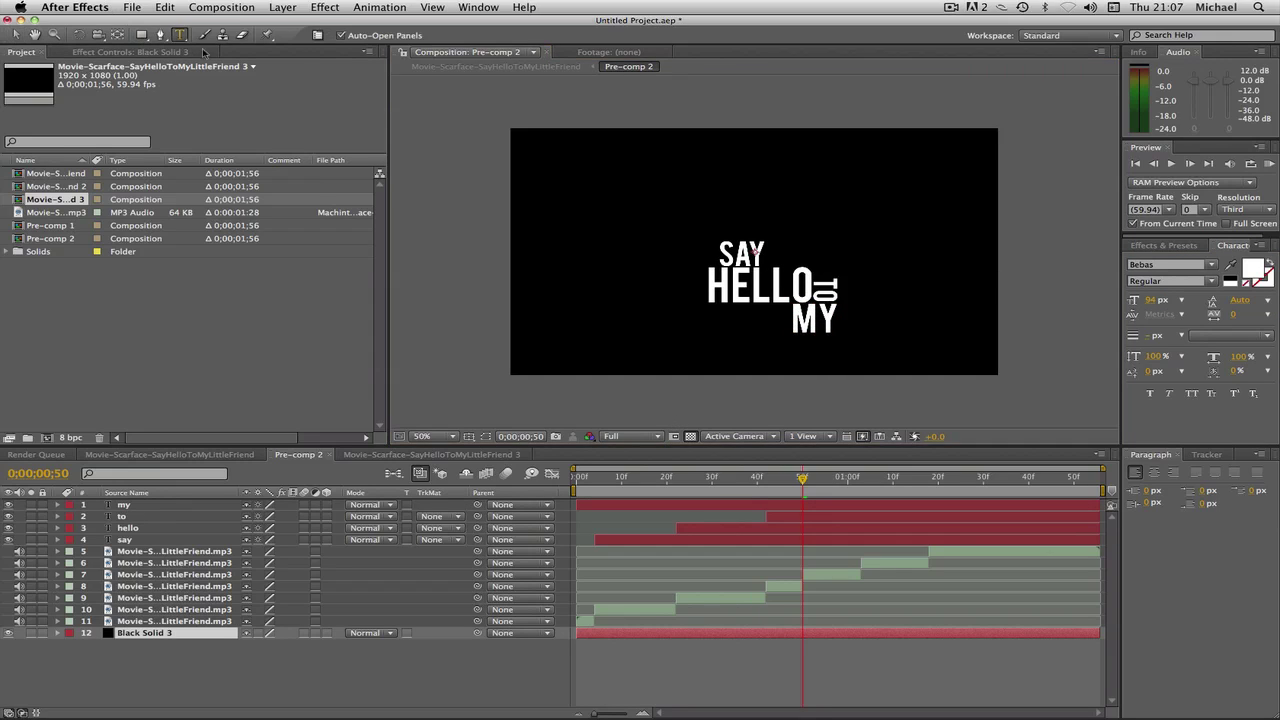
pyautogui.click(644, 333)
pyautogui.write('little')
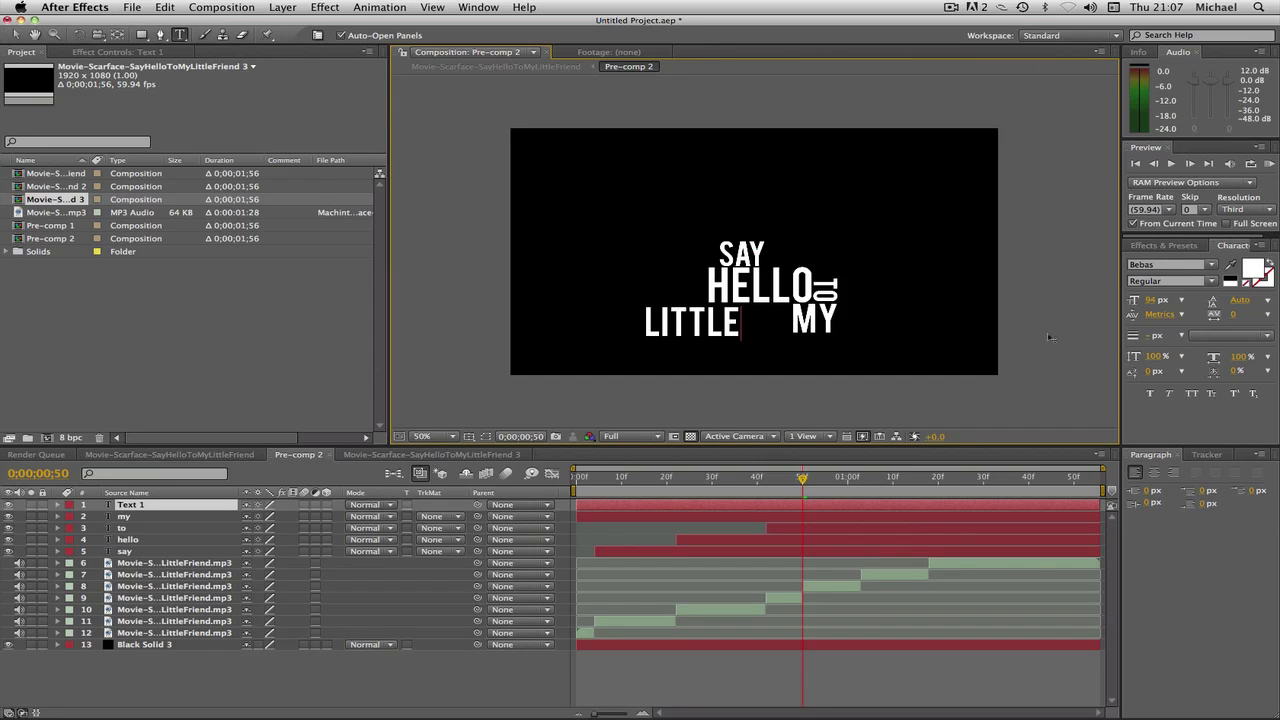
# Step: Increase the LITTLE text's font size to 134 px and position it directly under HELLO, ending against MY
pyautogui.click(1155, 301)
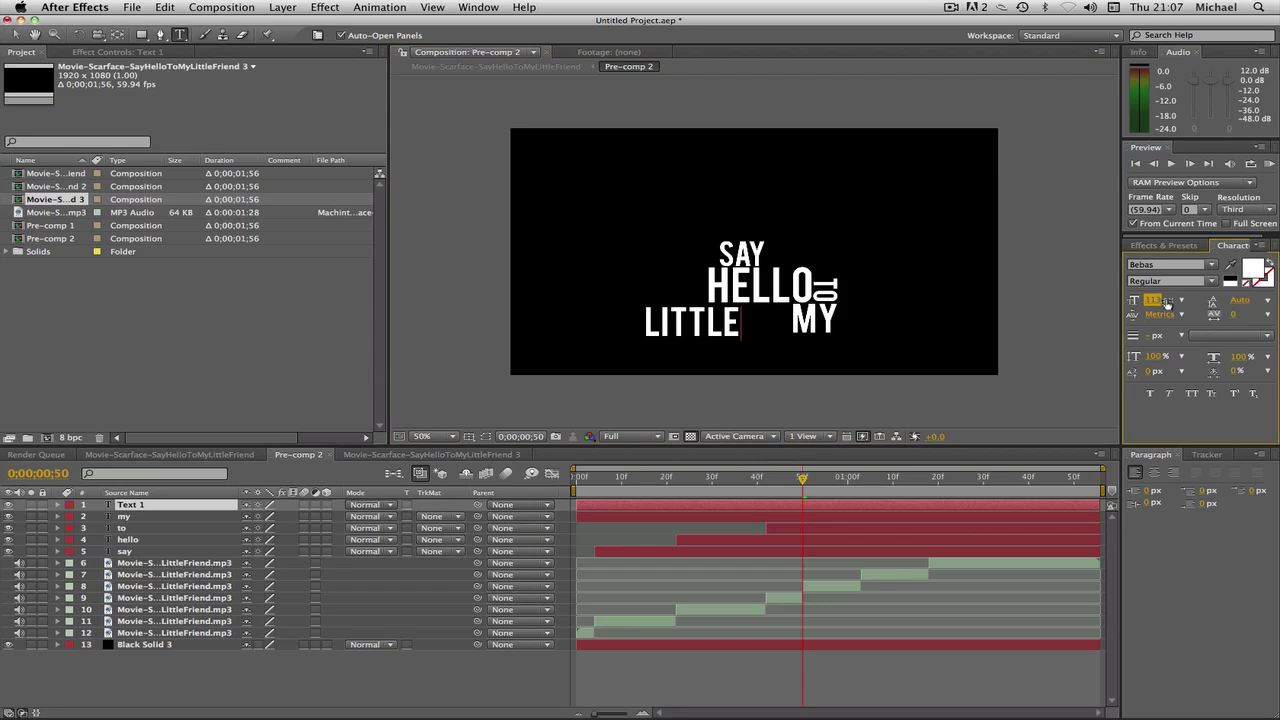
pyautogui.moveTo(644, 341); pyautogui.dragTo(738, 318)
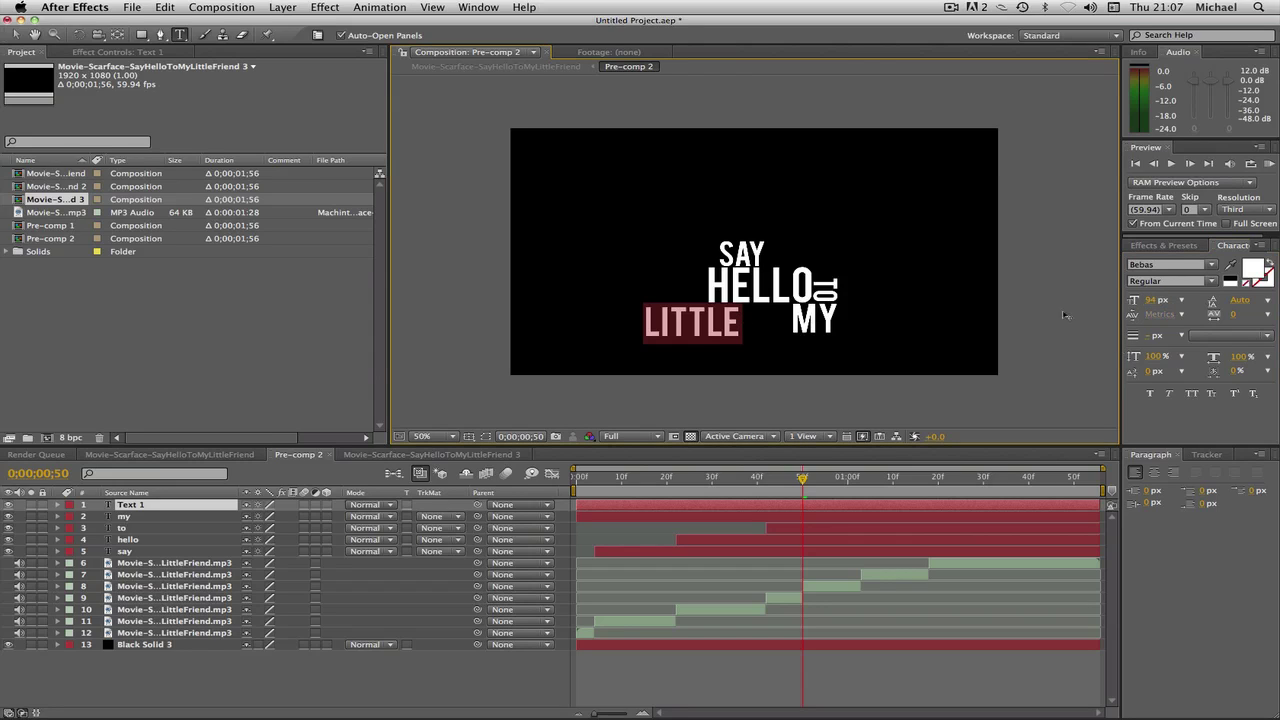
pyautogui.moveTo(1147, 301); pyautogui.dragTo(1168, 301)
pyautogui.click(15, 34)
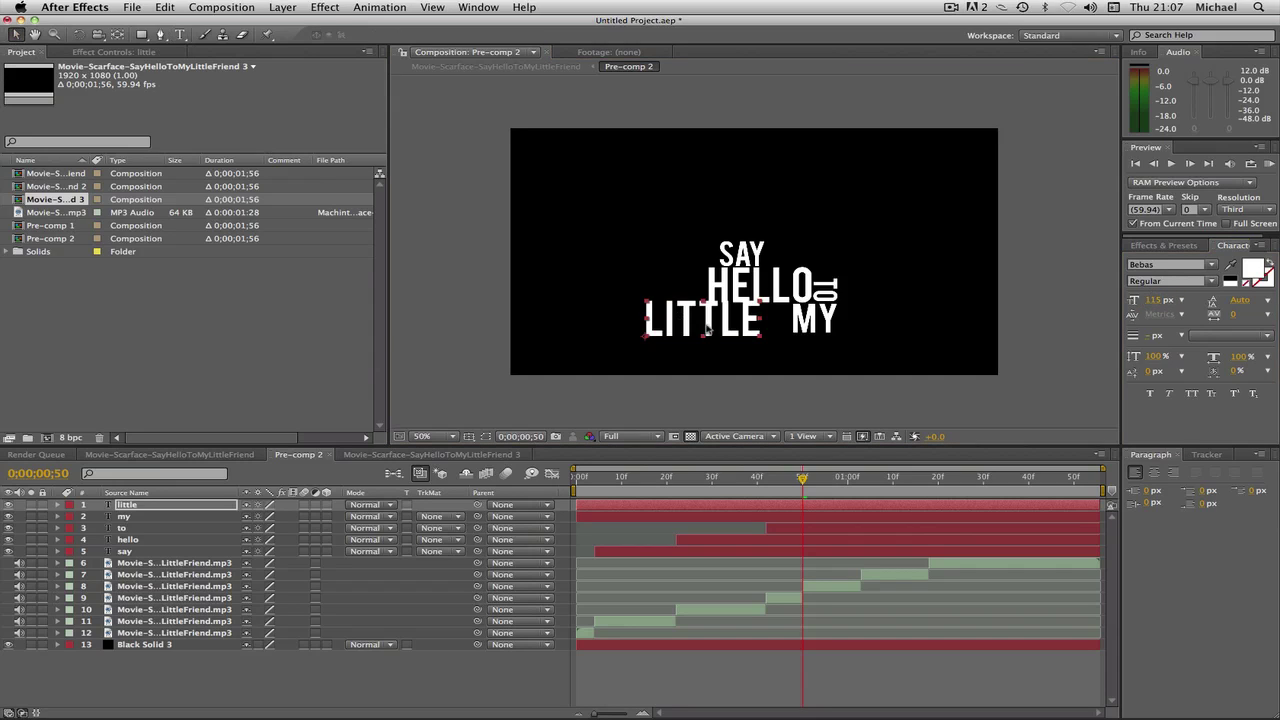
pyautogui.moveTo(731, 328); pyautogui.dragTo(744, 330)
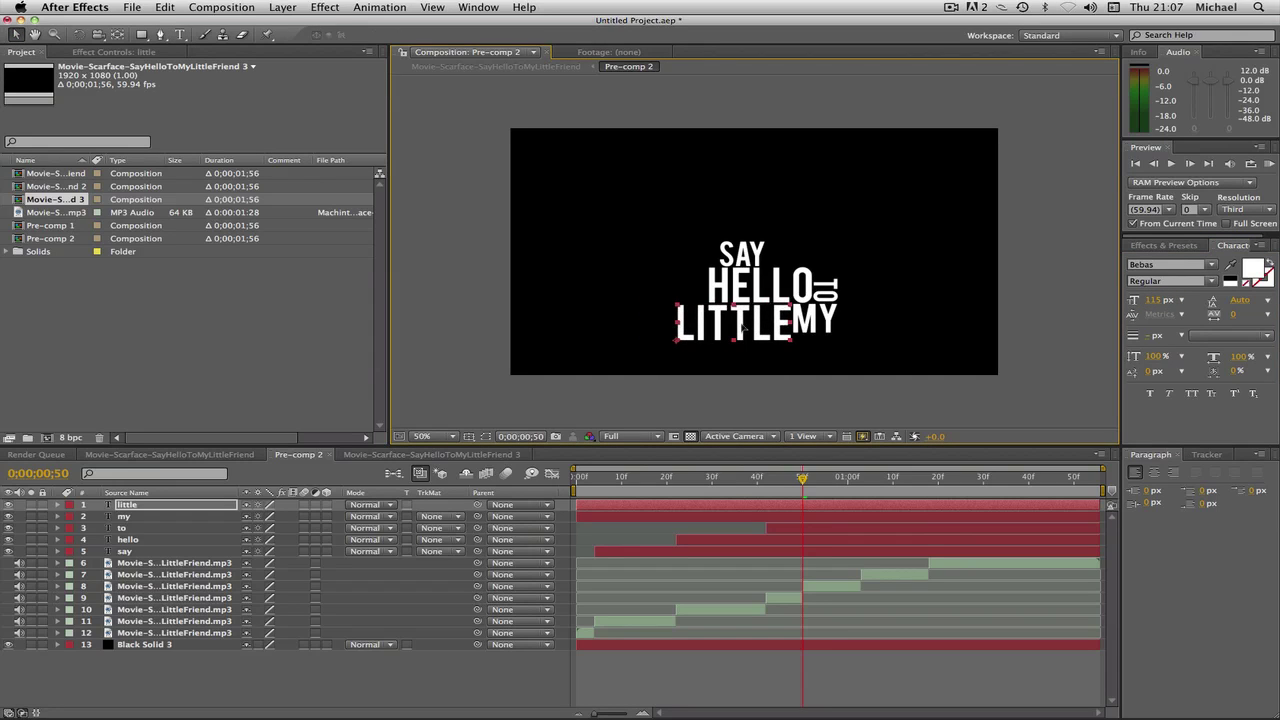
pyautogui.moveTo(1150, 300); pyautogui.dragTo(1166, 302)
pyautogui.doubleClick(700, 310)
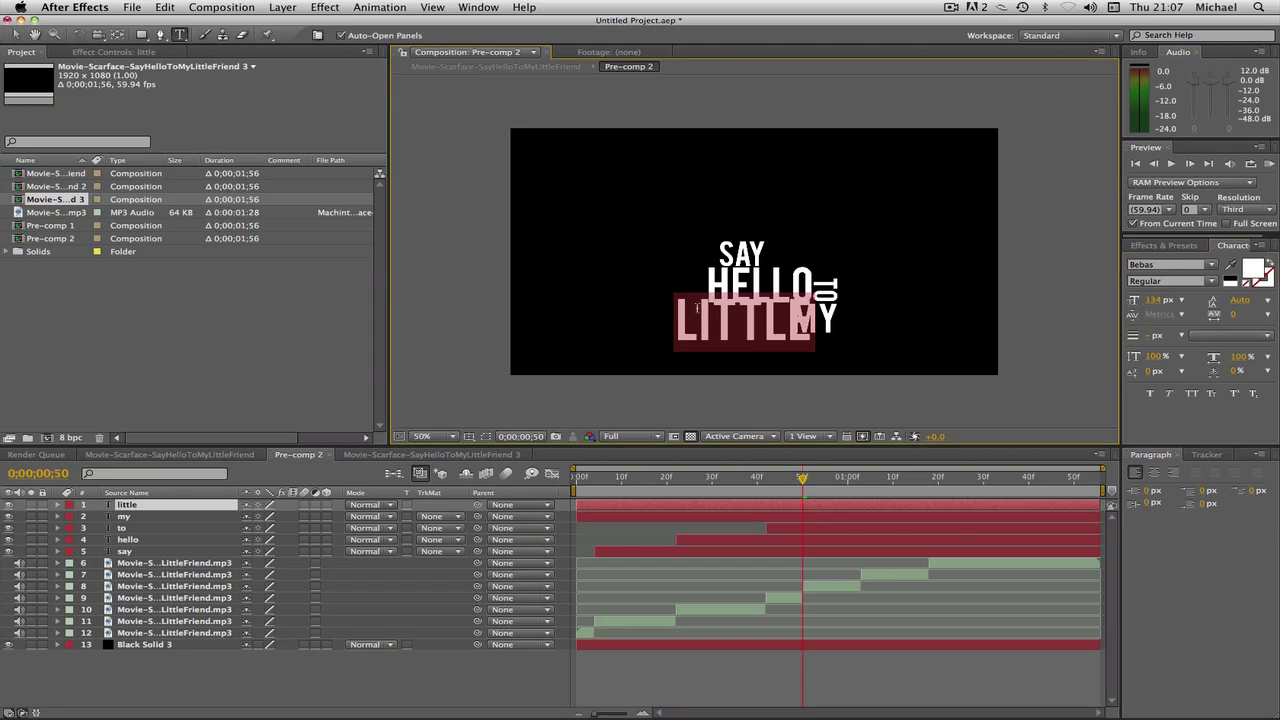
pyautogui.press('Escape')
pyautogui.moveTo(722, 338); pyautogui.dragTo(702, 343)
pyautogui.click(833, 333)
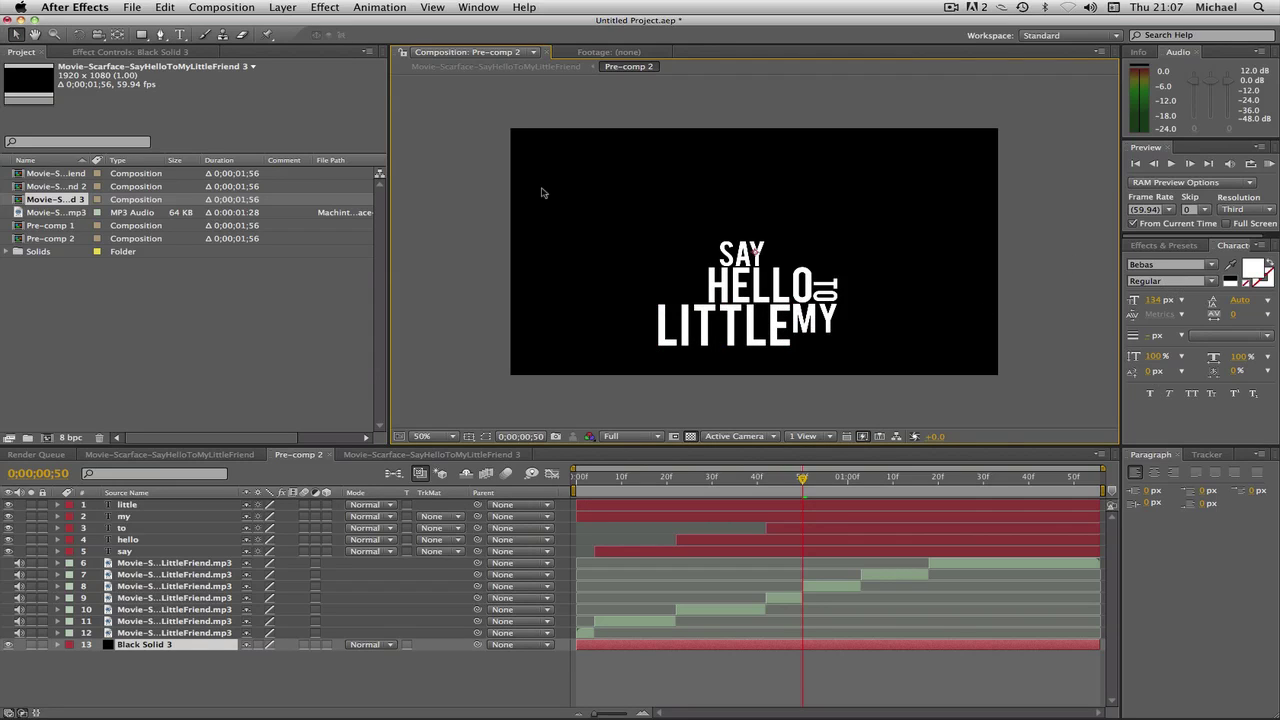
# Step: Add another text layer reading "FRIEND" in the same style, starting in the empty area before LITTLE
pyautogui.press('super+t')
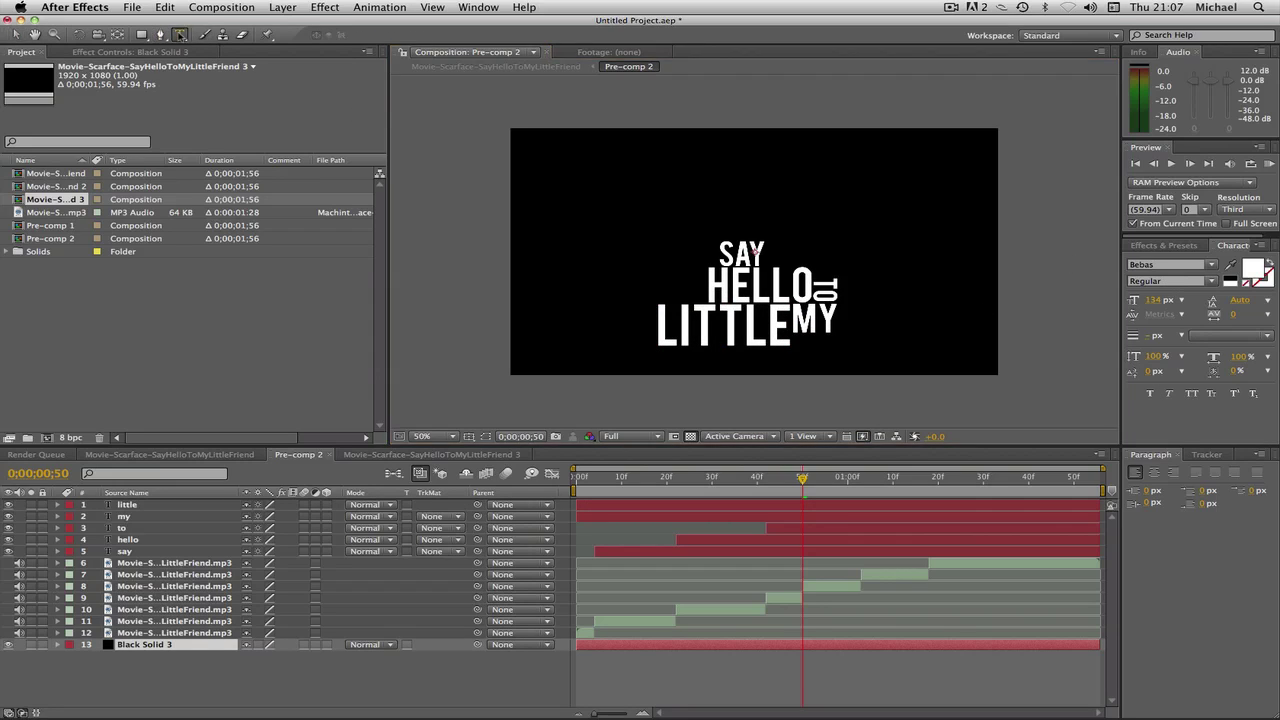
pyautogui.click(622, 318)
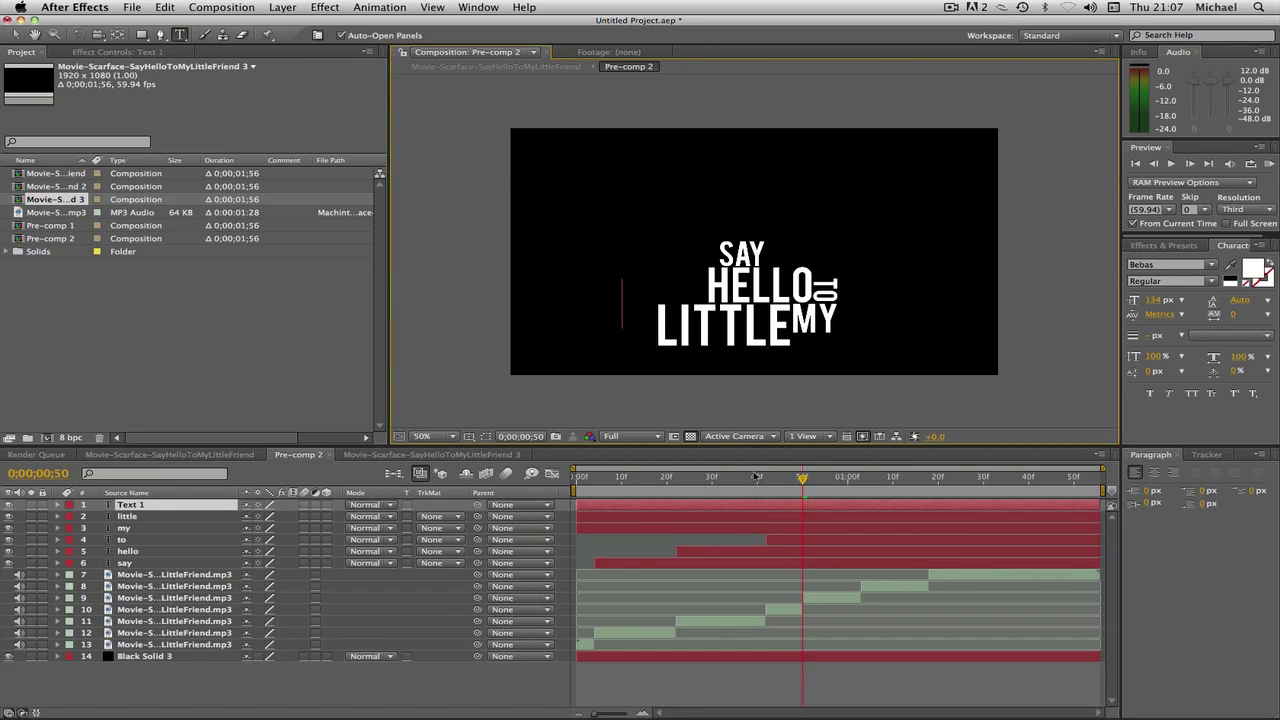
pyautogui.write('friend')
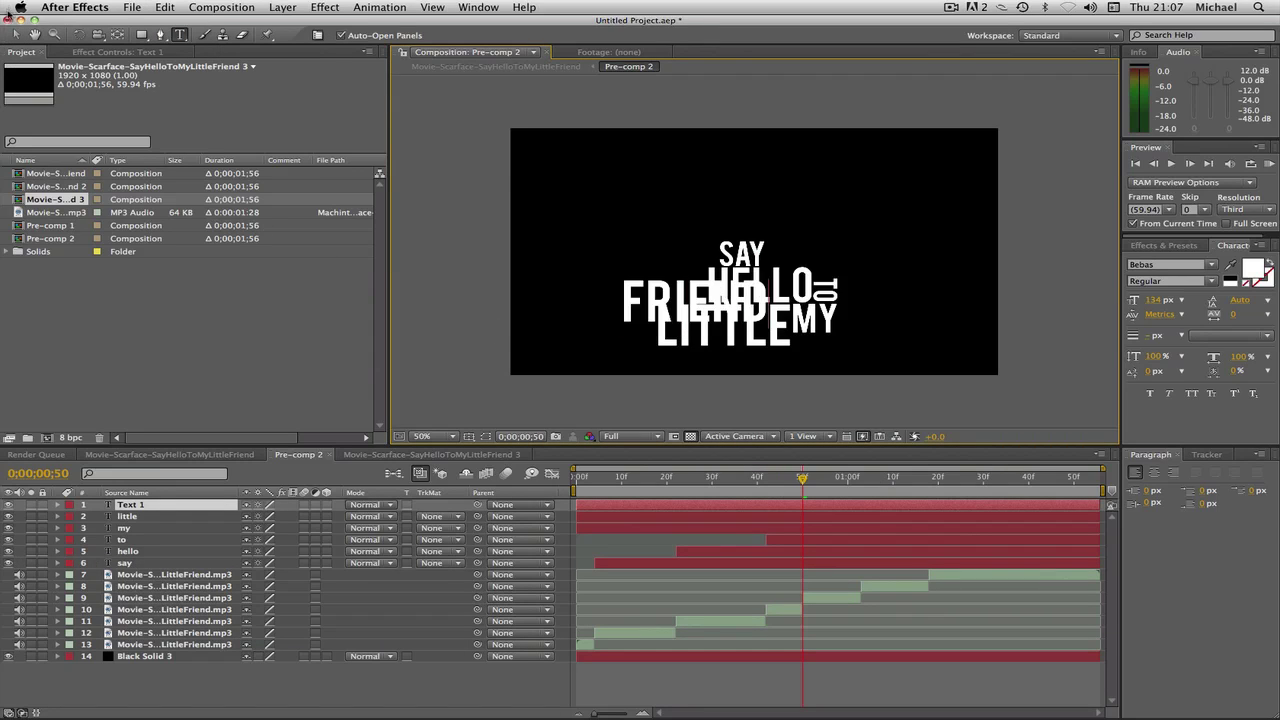
# Step: Rotate the FRIEND text 90° counter-clockwise and place it vertically just before LITTLE, its end level with the top of LITTLE
pyautogui.click(16, 34)
pyautogui.moveTo(670, 292); pyautogui.dragTo(606, 237)
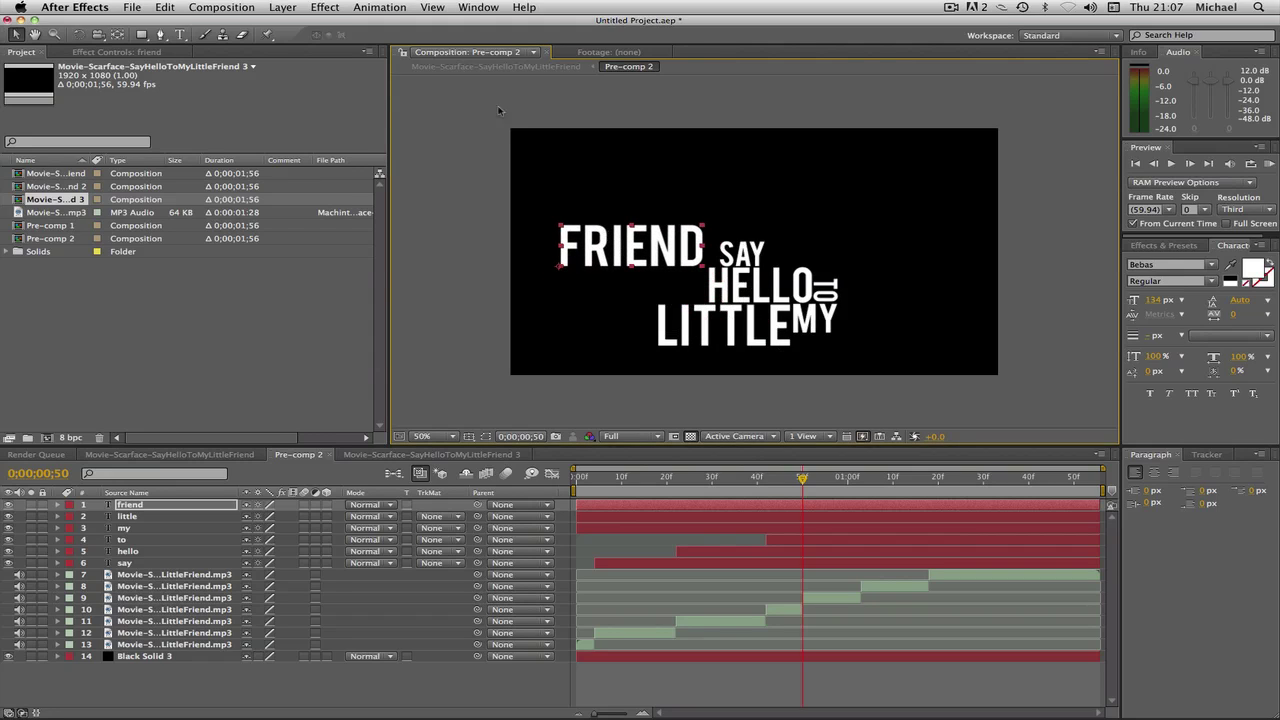
pyautogui.click(79, 34)
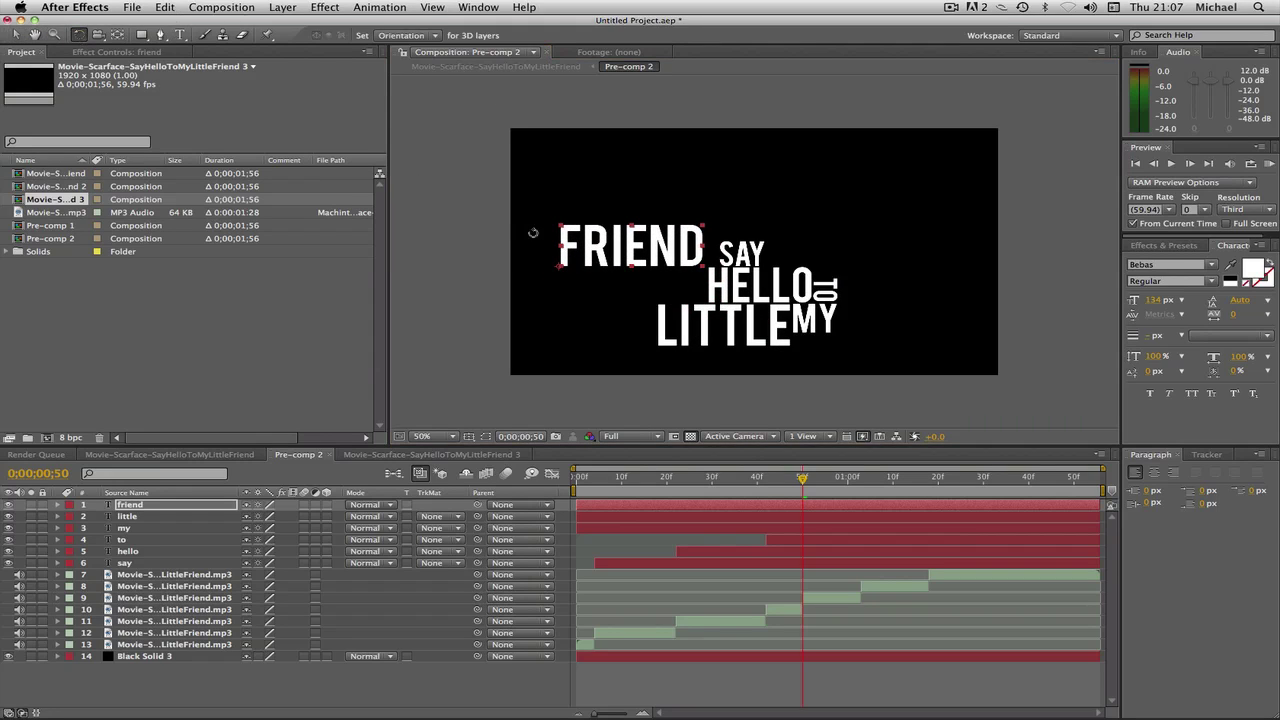
pyautogui.moveTo(631, 257); pyautogui.dragTo(645, 348)
pyautogui.click(16, 36)
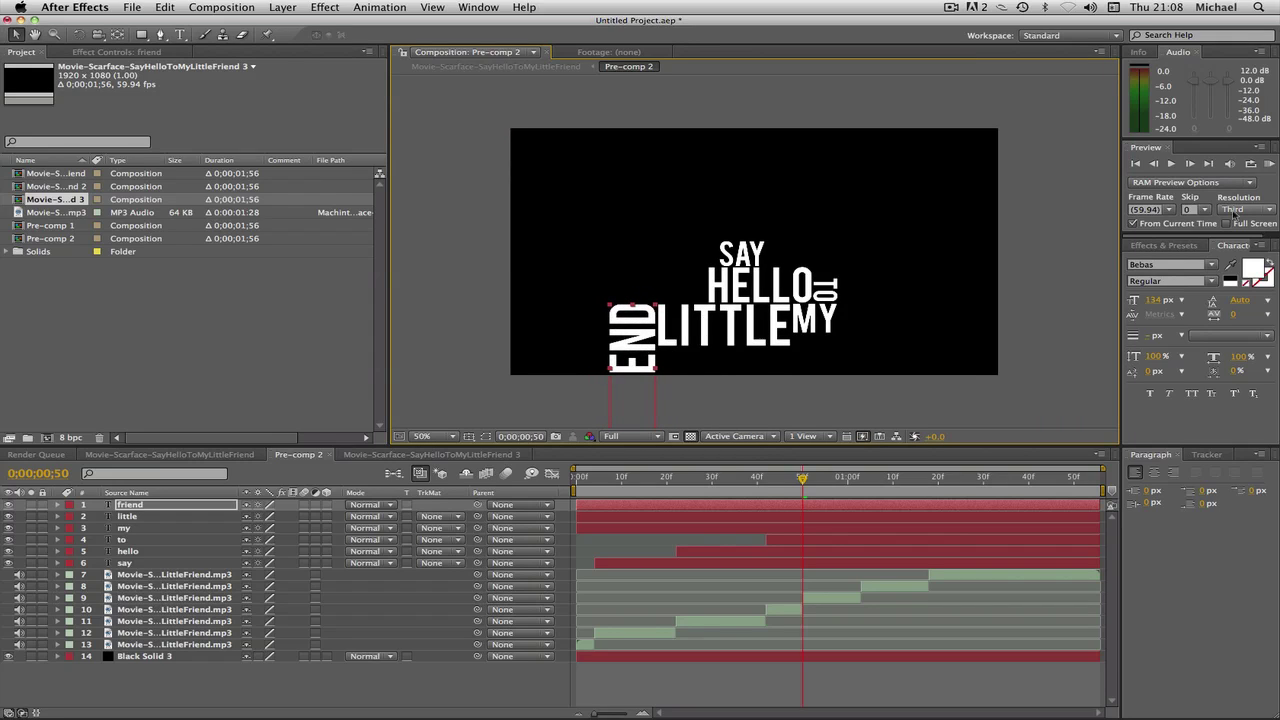
# Step: Reduce the FRIEND text's font size to 110 px and reposition it flush against the start of LITTLE
pyautogui.click(1155, 300)
pyautogui.write('110')
pyautogui.press('Return')
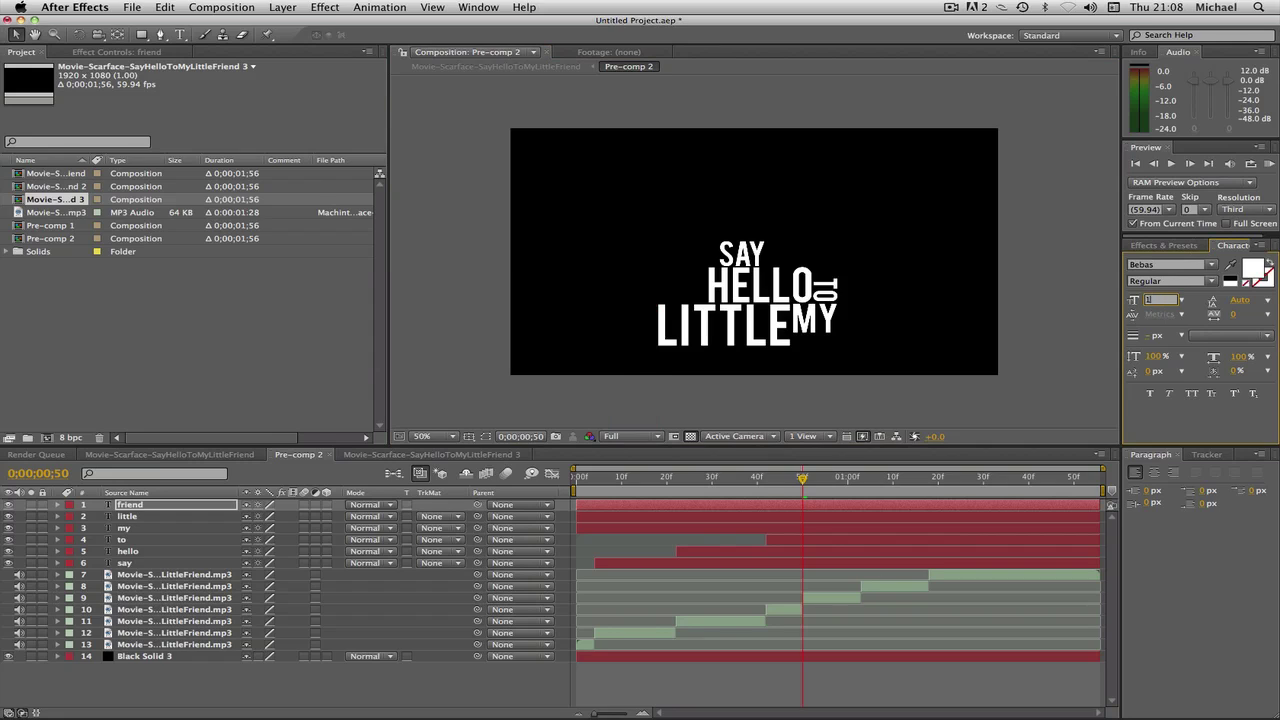
pyautogui.moveTo(634, 345); pyautogui.dragTo(634, 320)
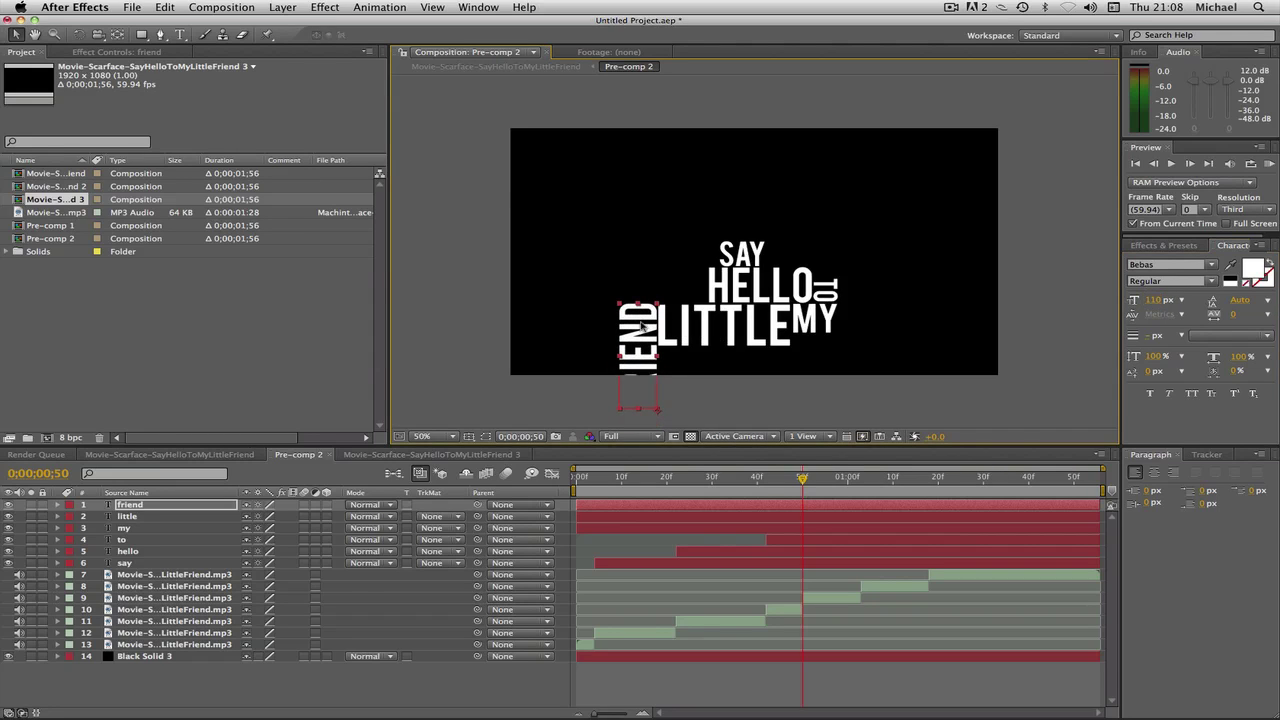
pyautogui.click(880, 355)
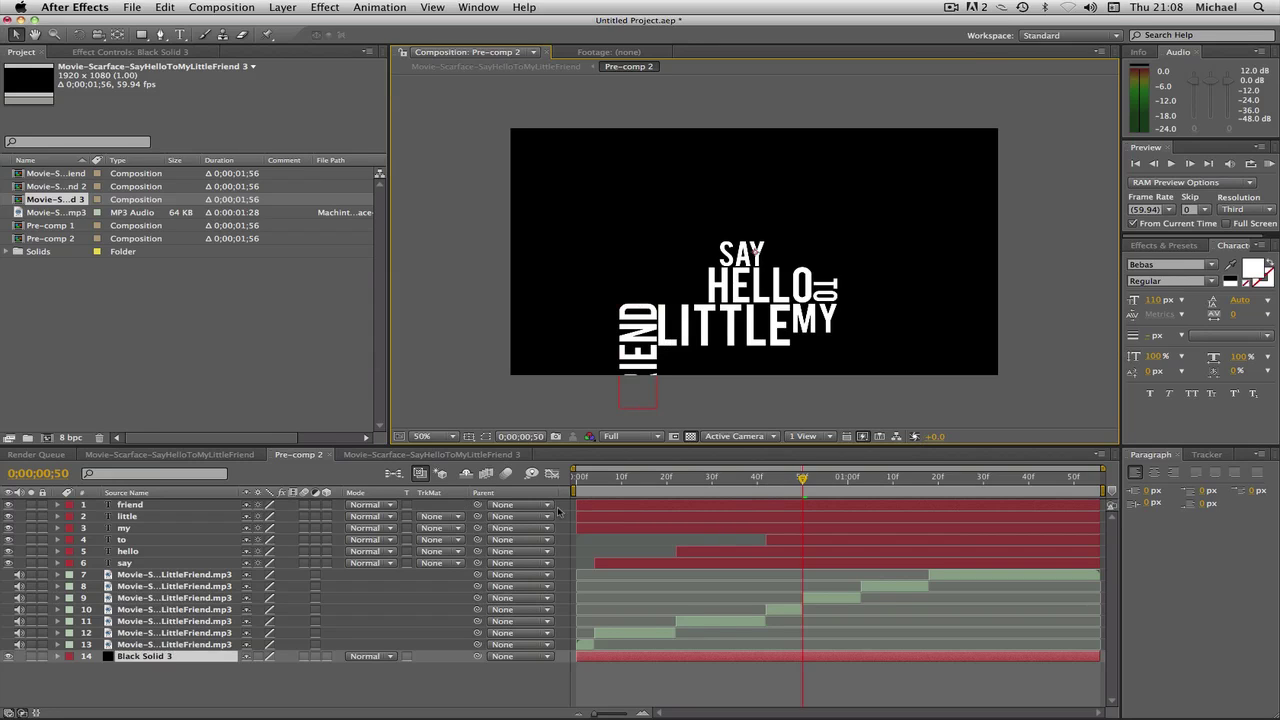
# Step: Trim the starts of the little, friend and my layers to their matching audio clips, with little at 0;00;01;03 and my at 0;00;00;50
pyautogui.moveTo(576, 515); pyautogui.dragTo(847, 529)
pyautogui.press('i')
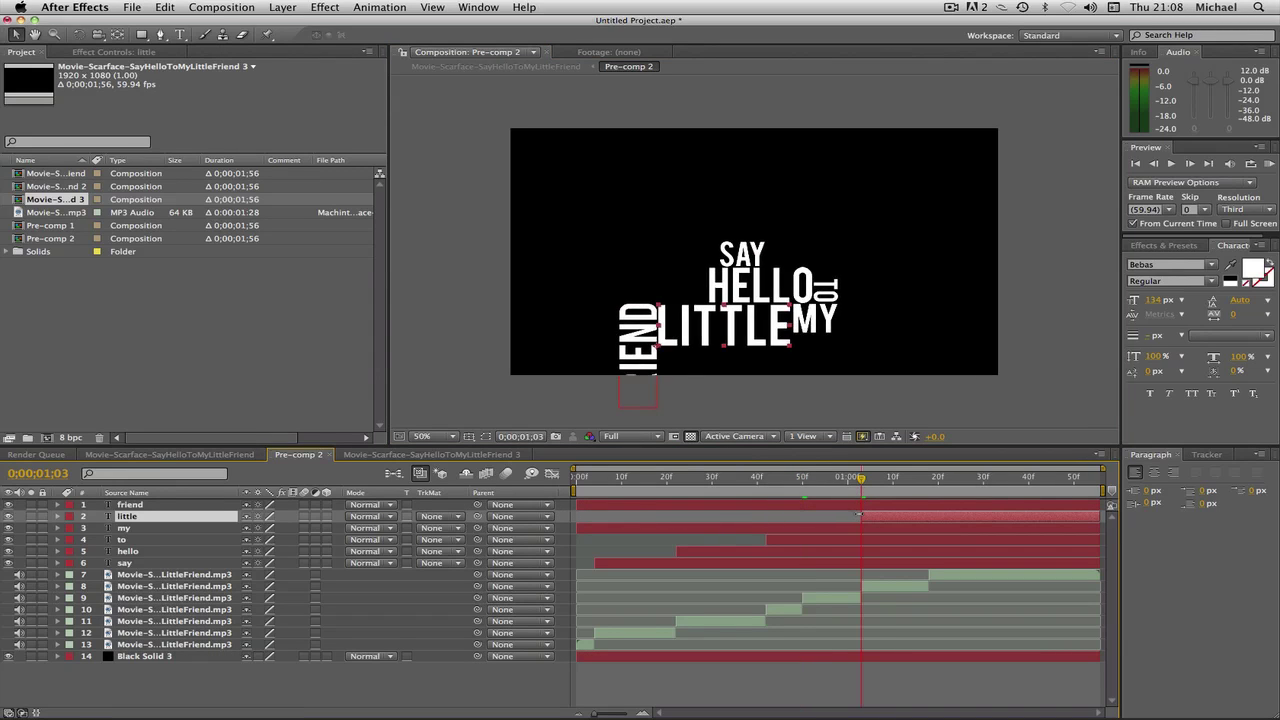
pyautogui.moveTo(579, 506); pyautogui.dragTo(951, 517)
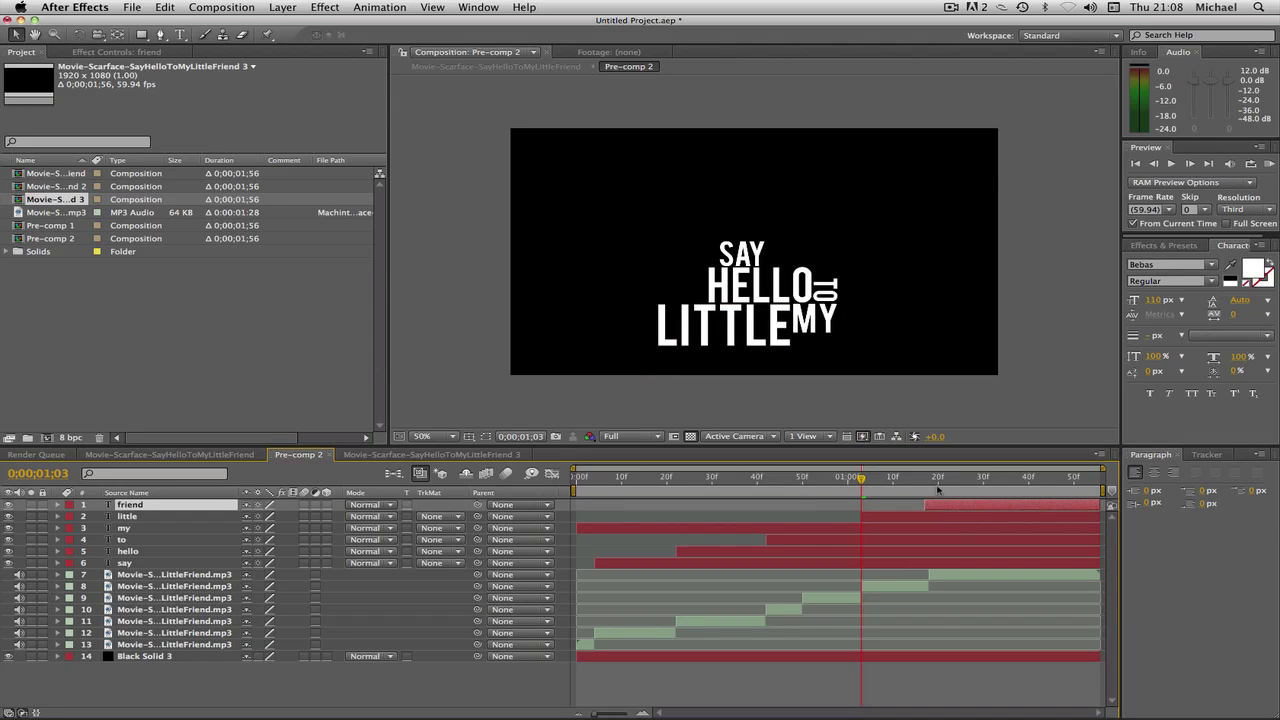
pyautogui.click(930, 479)
pyautogui.moveTo(930, 479); pyautogui.dragTo(802, 479)
pyautogui.moveTo(577, 528); pyautogui.dragTo(804, 530)
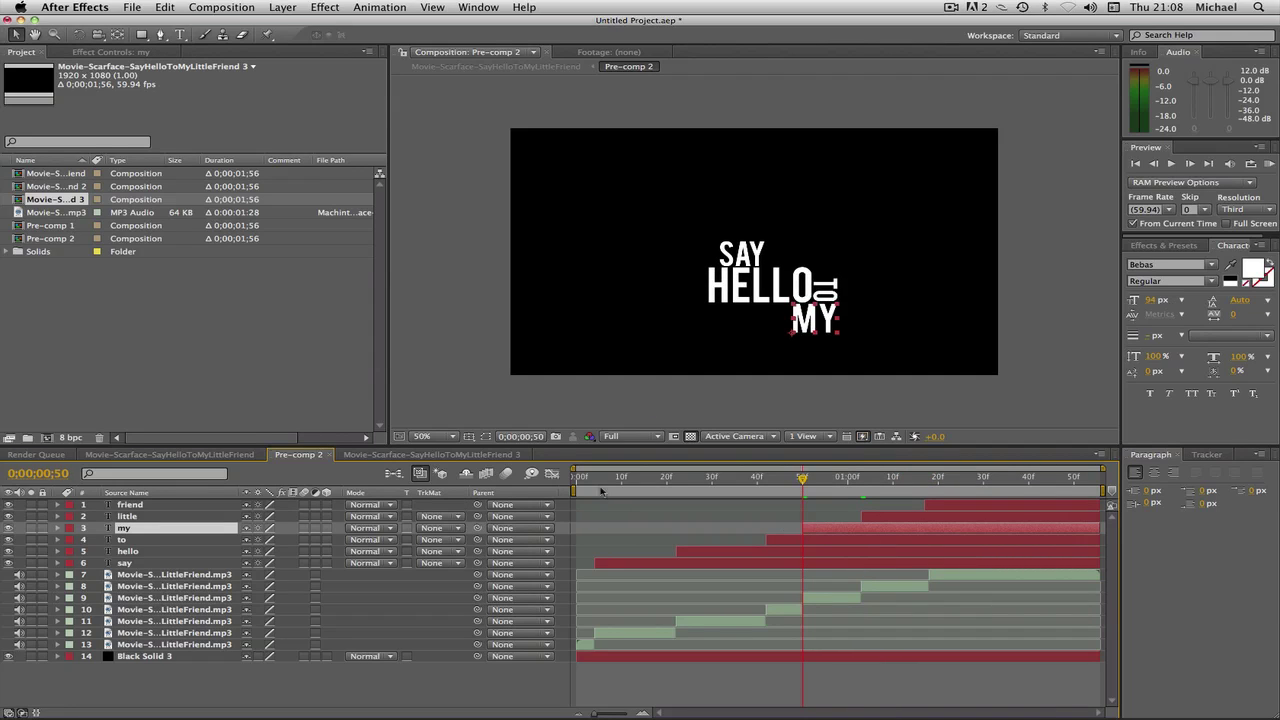
# Step: Preview Pre-comp 2 from the first frame with audio to check the word timing, and return to the start
pyautogui.press('Home')
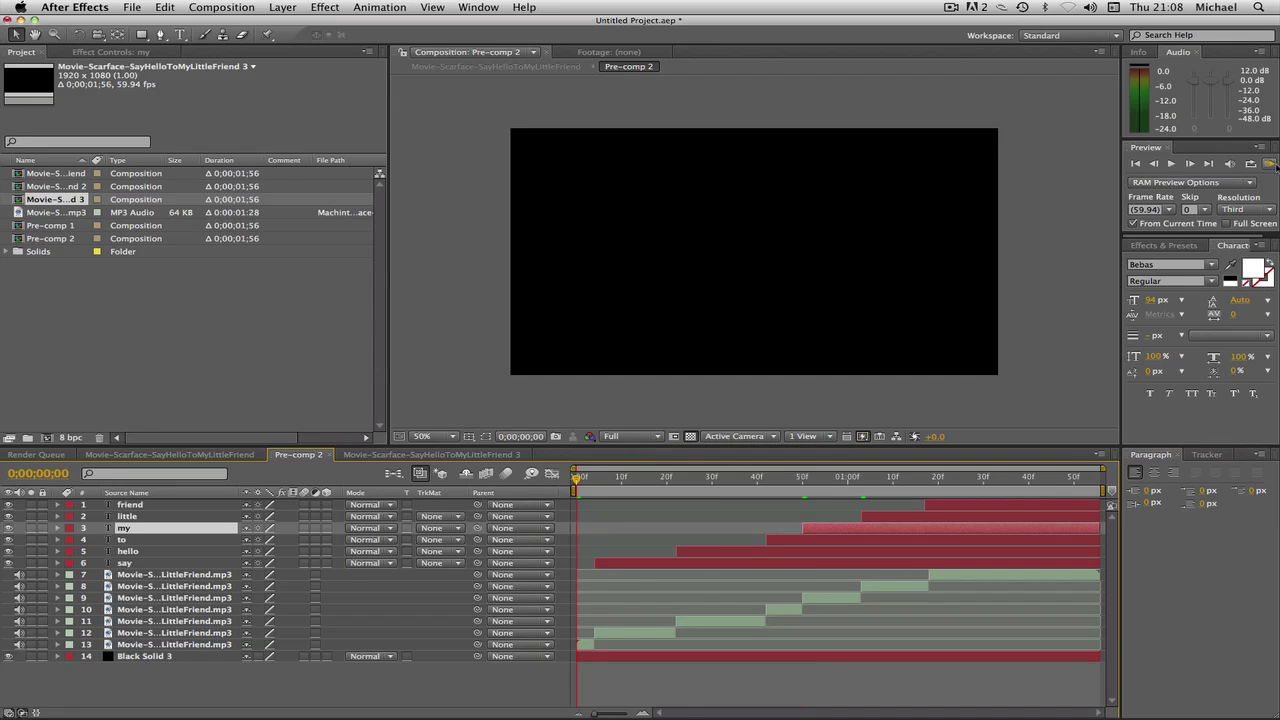
pyautogui.click(1269, 163)
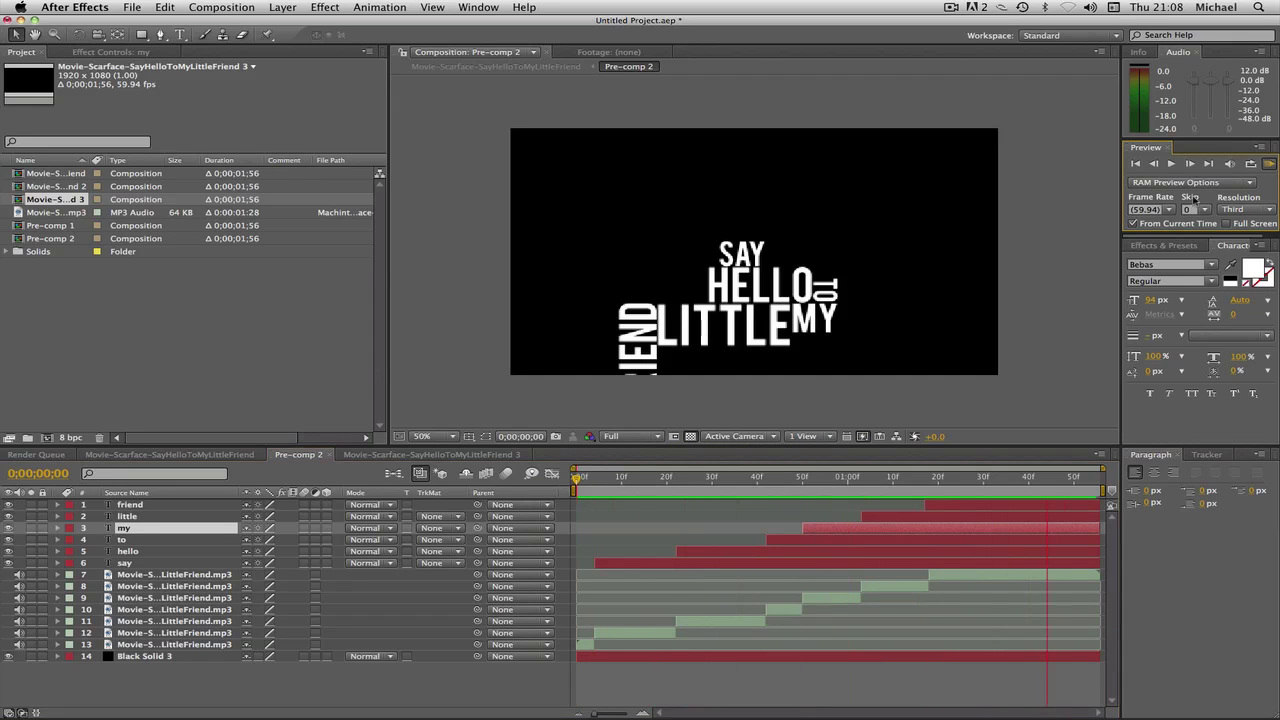
pyautogui.press('space')
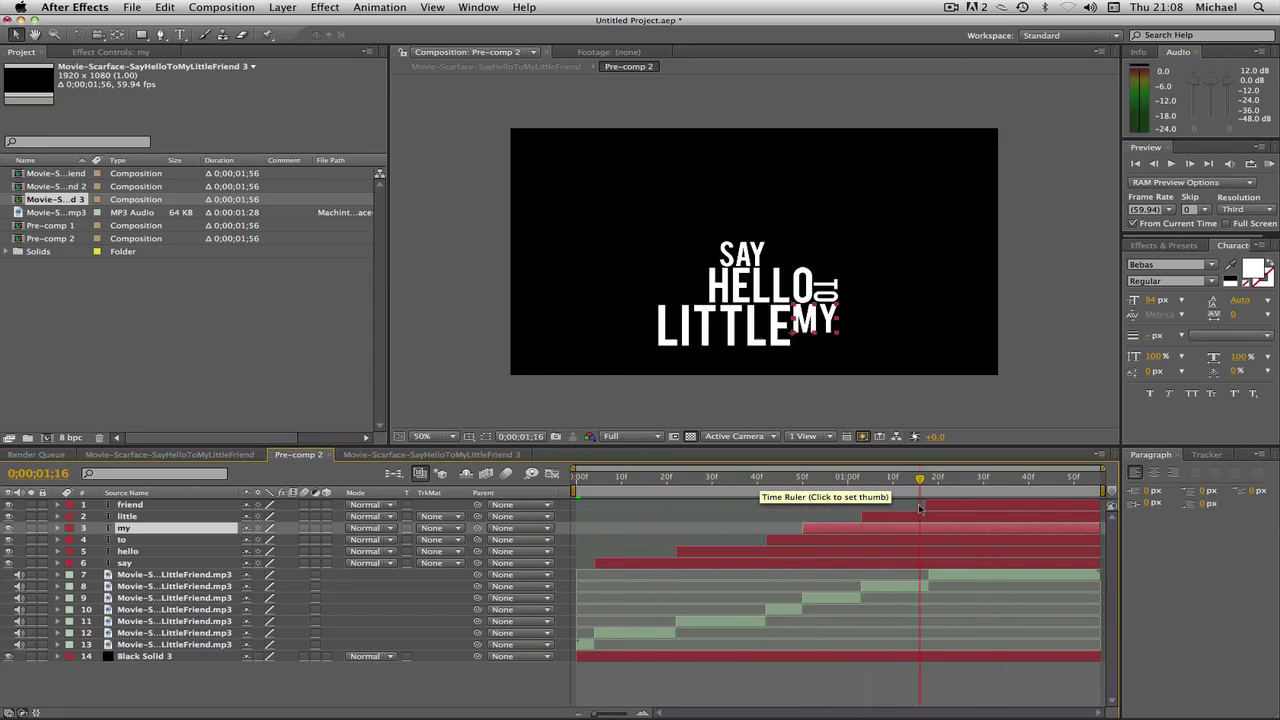
pyautogui.moveTo(579, 502); pyautogui.dragTo(474, 487)
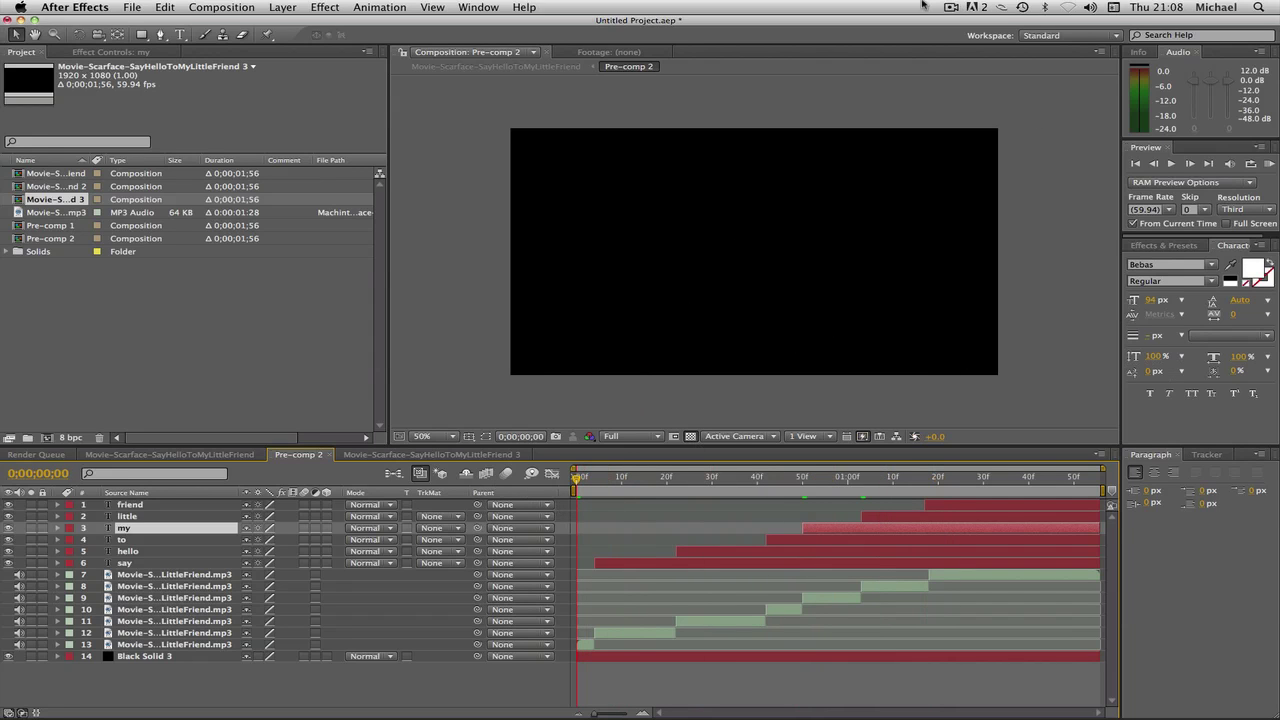
pyautogui.click(951, 7)
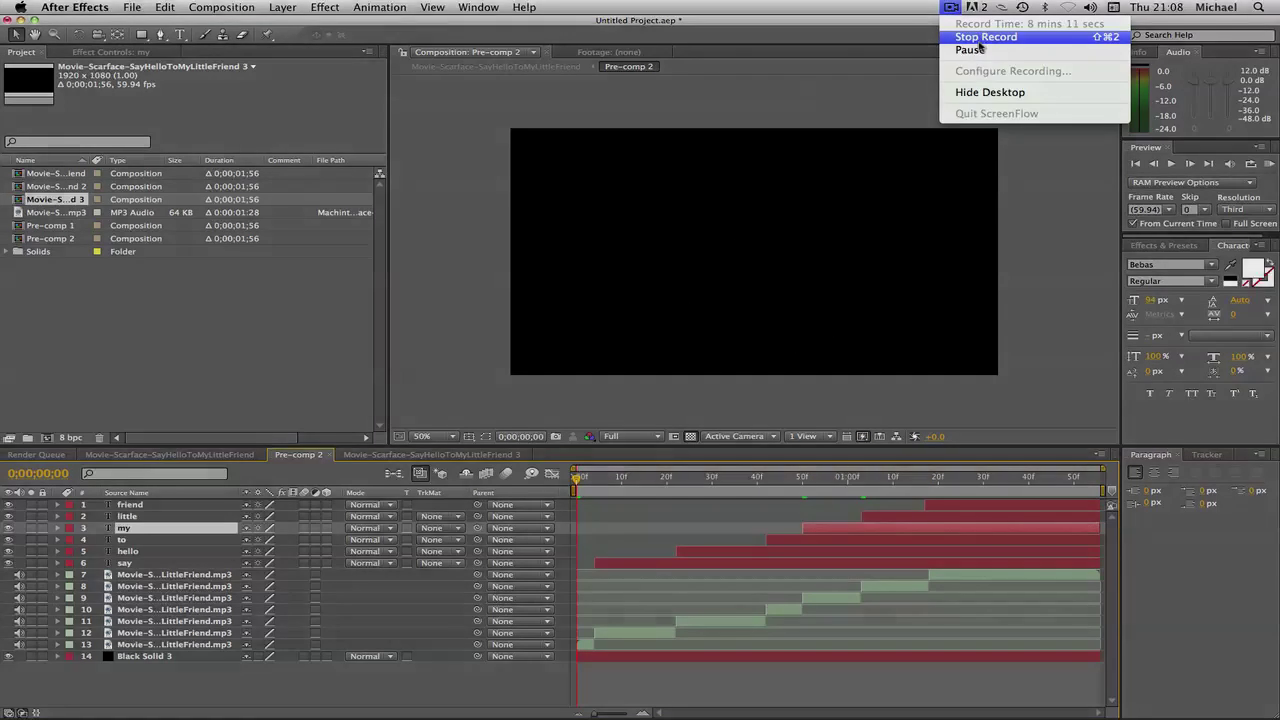